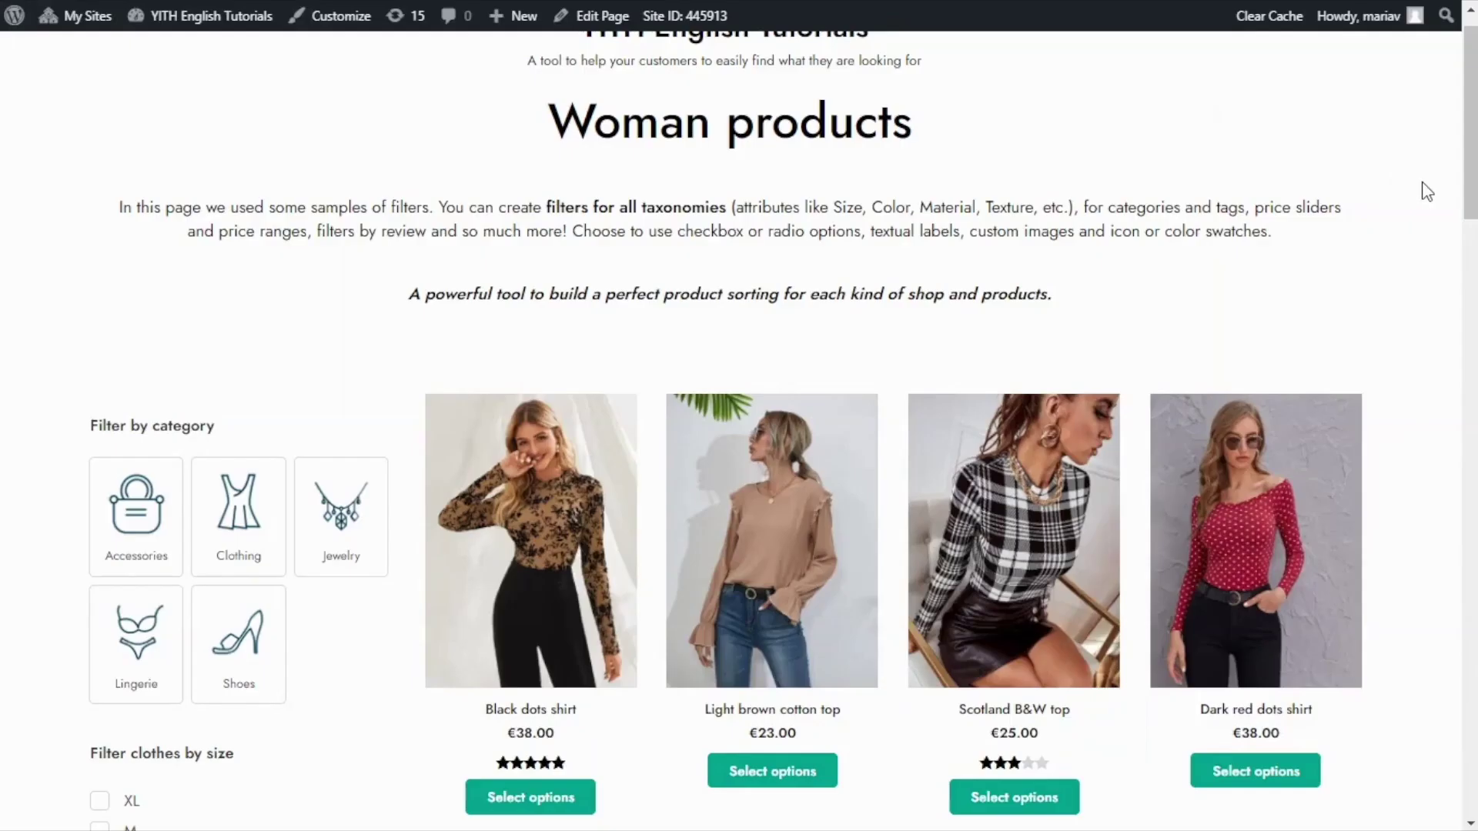
scroll(1426, 189, down, 5)
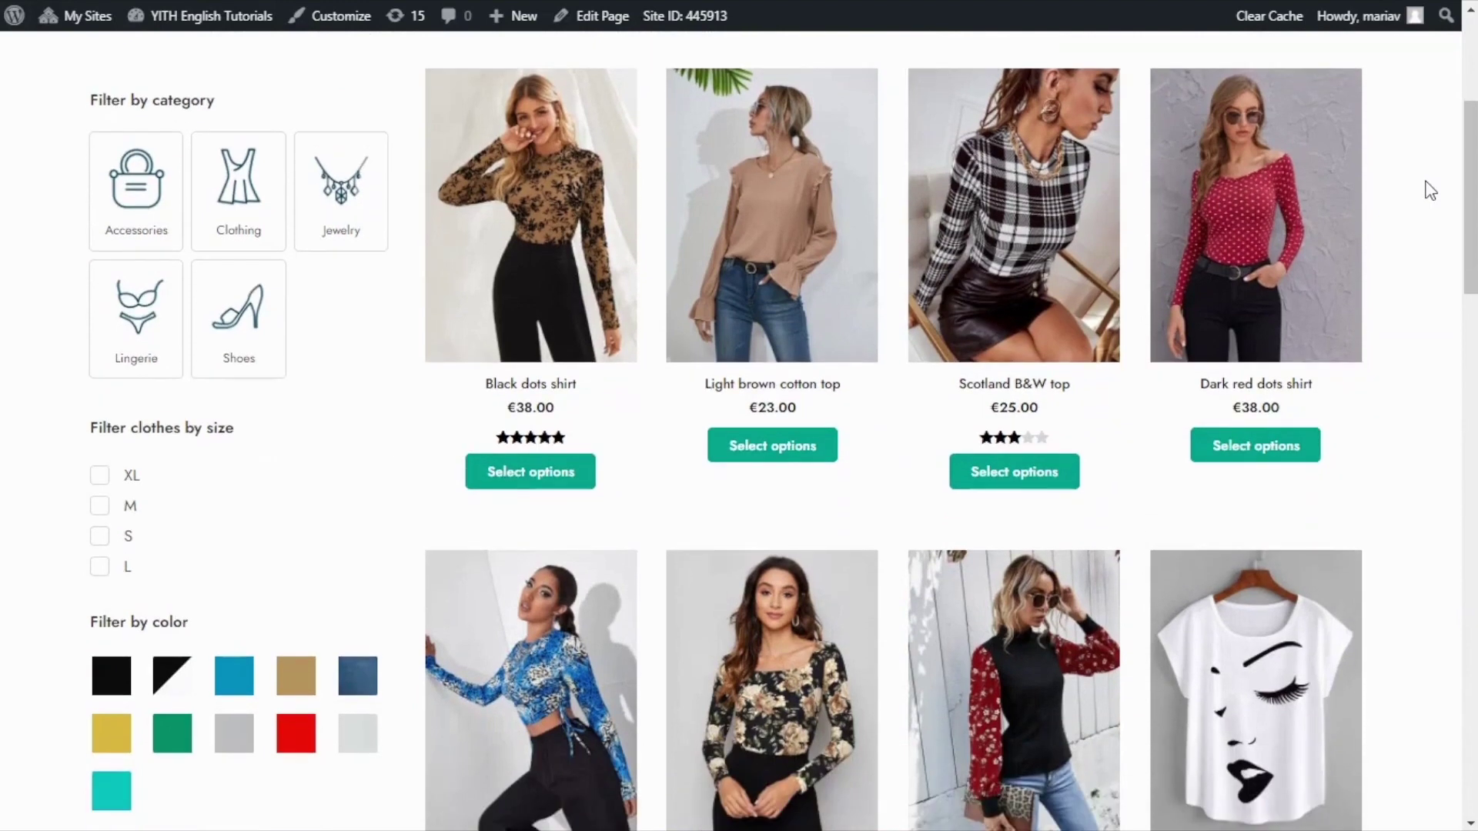
scroll(1426, 191, down, 2)
scroll(1431, 191, up, 1)
scroll(1430, 190, up, 3)
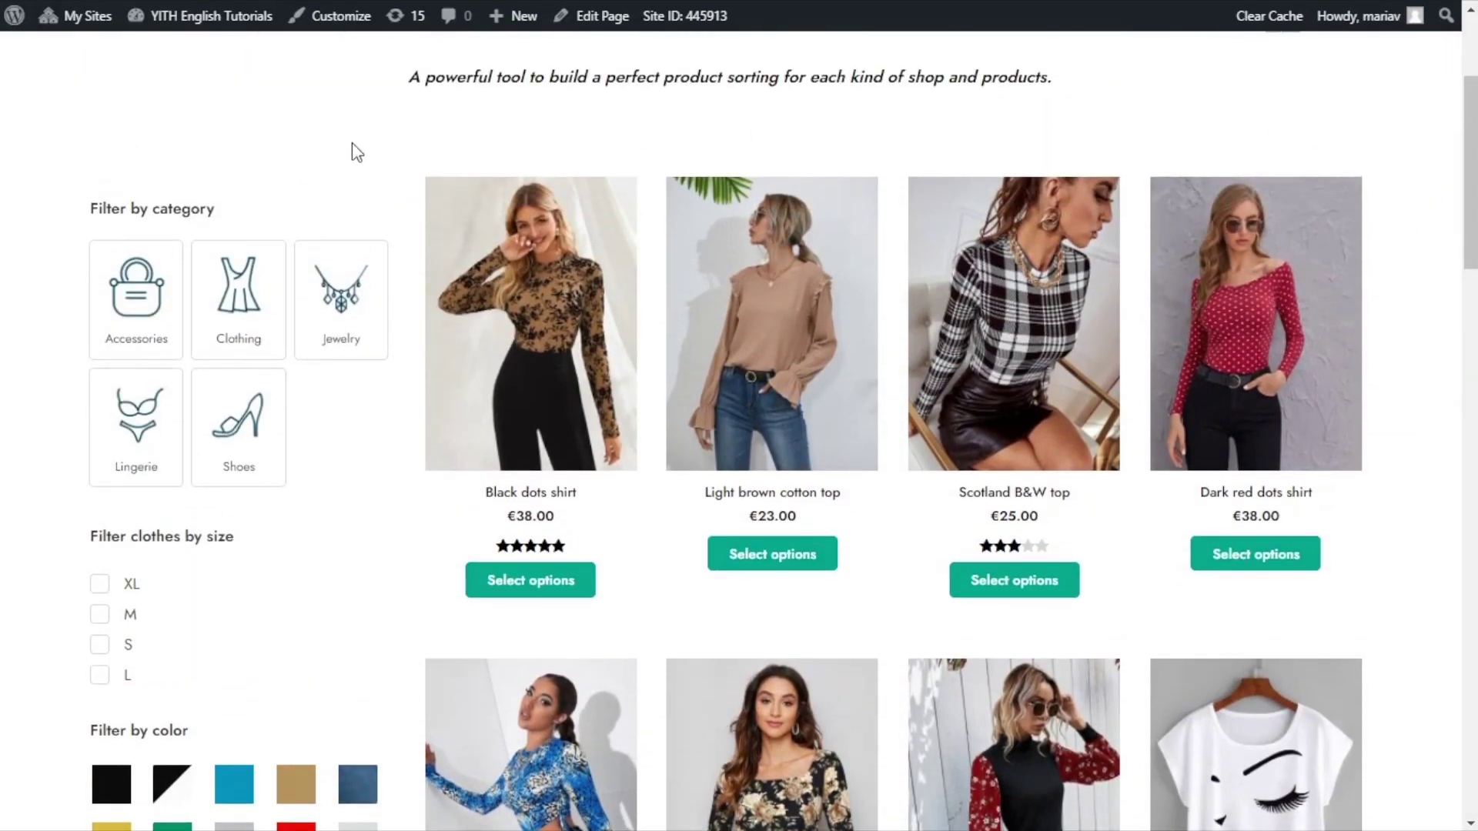
scroll(46, 485, down, 1)
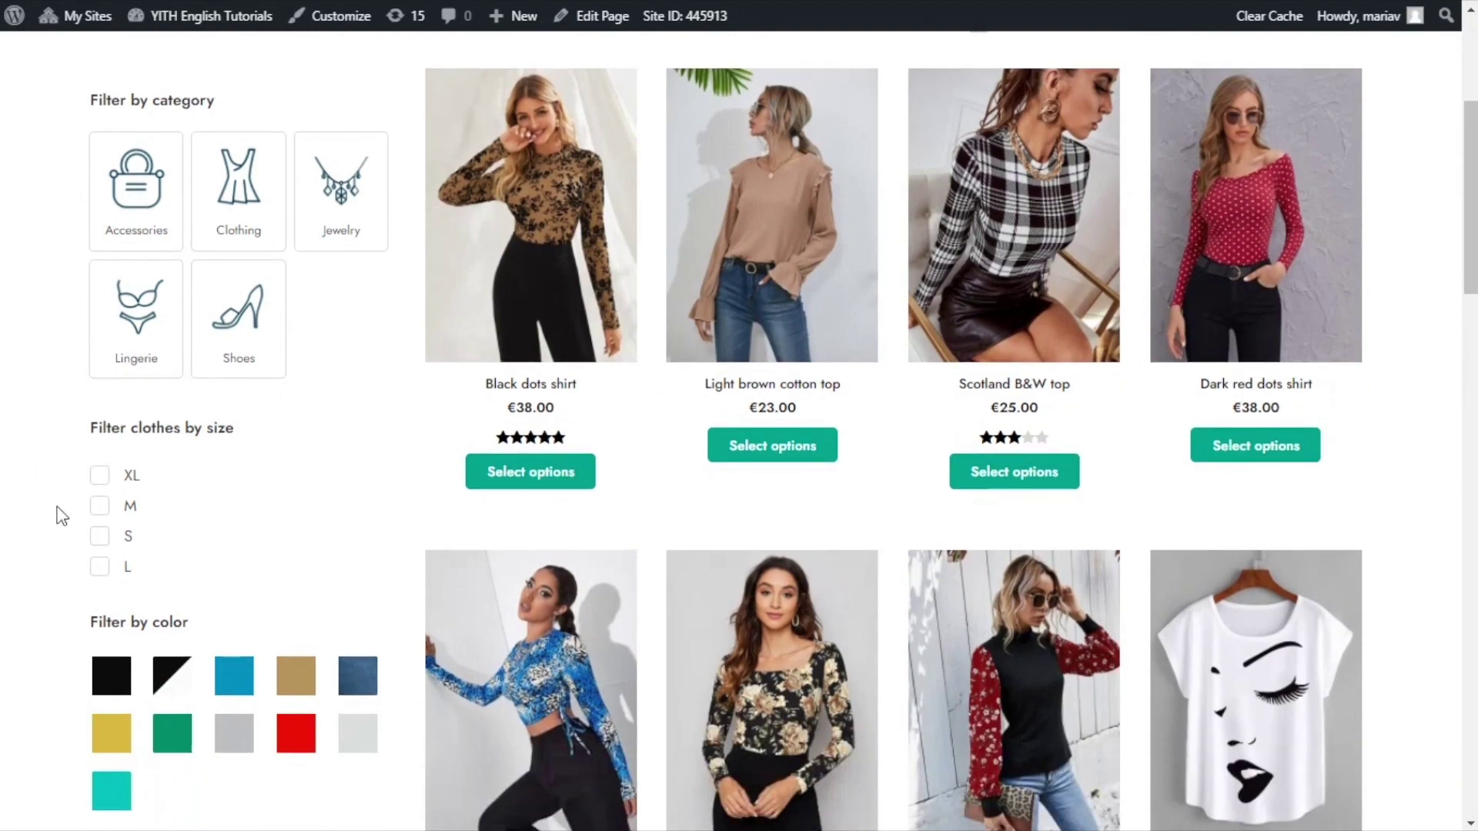
scroll(52, 555, up, 1)
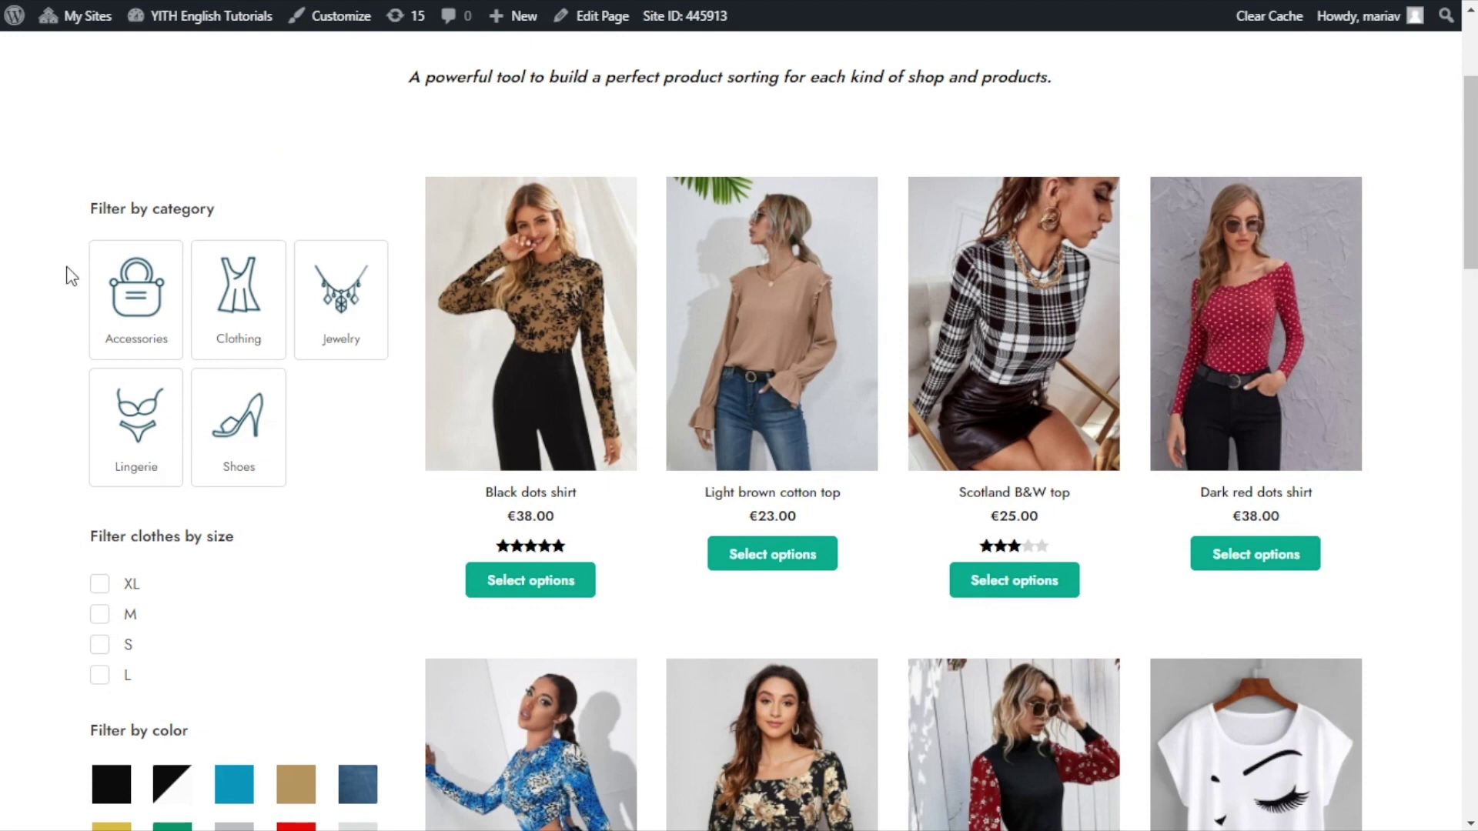
scroll(69, 257, down, 5)
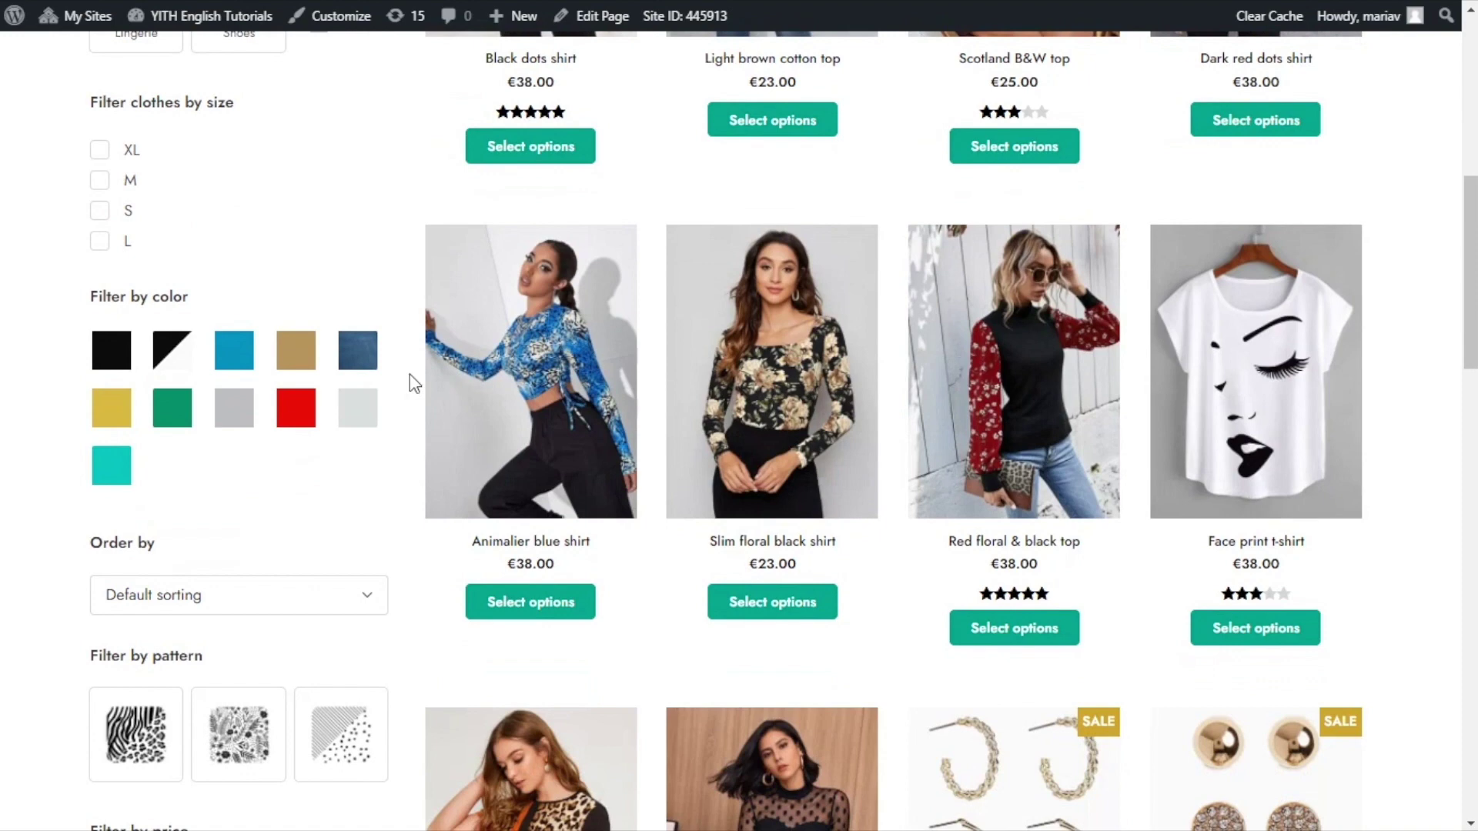
scroll(413, 248, up, 6)
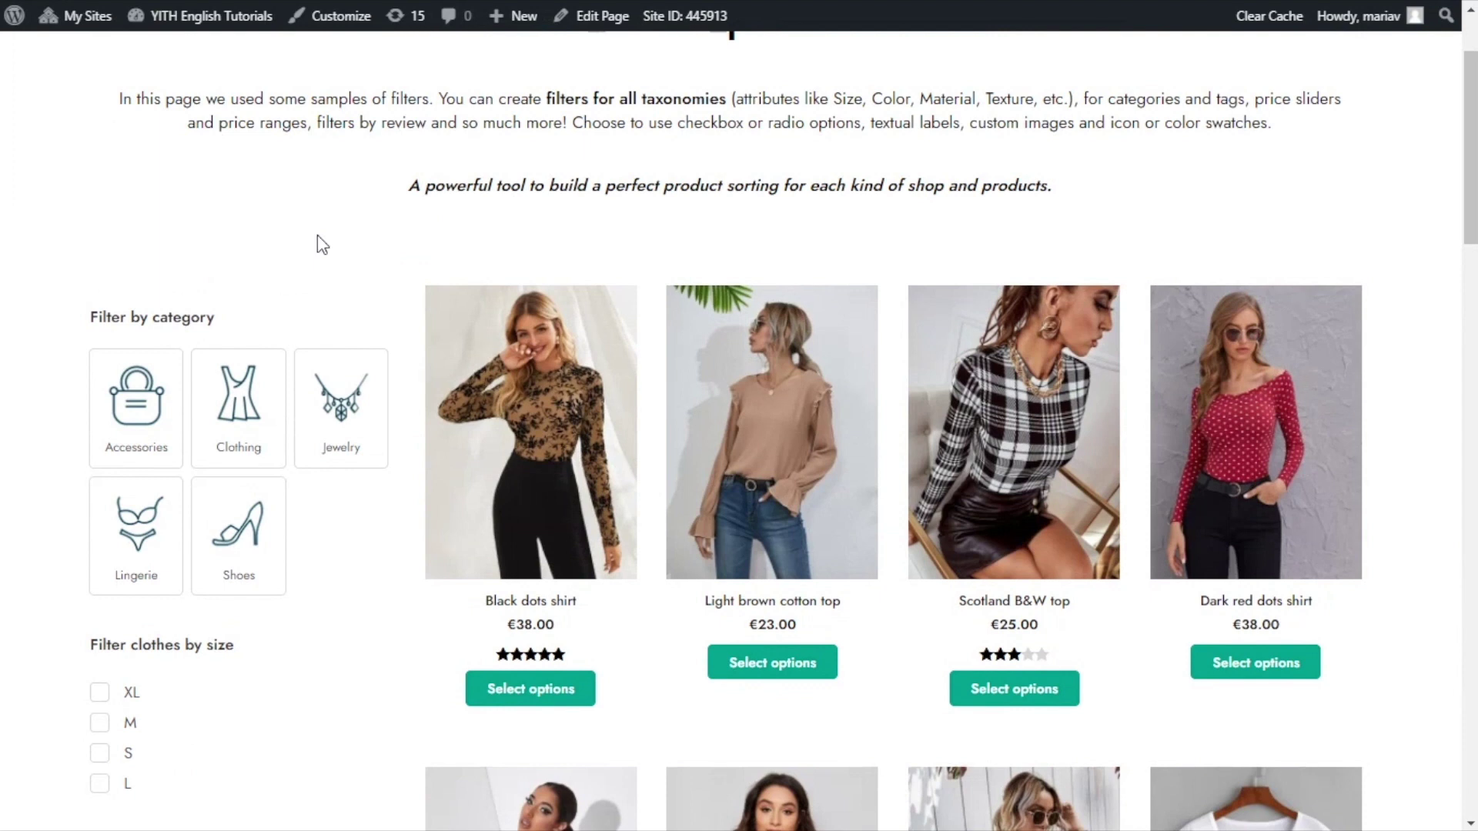
Open the shop in Chrome DevTools device mode at mobile width via Inspect
right_click(396, 232)
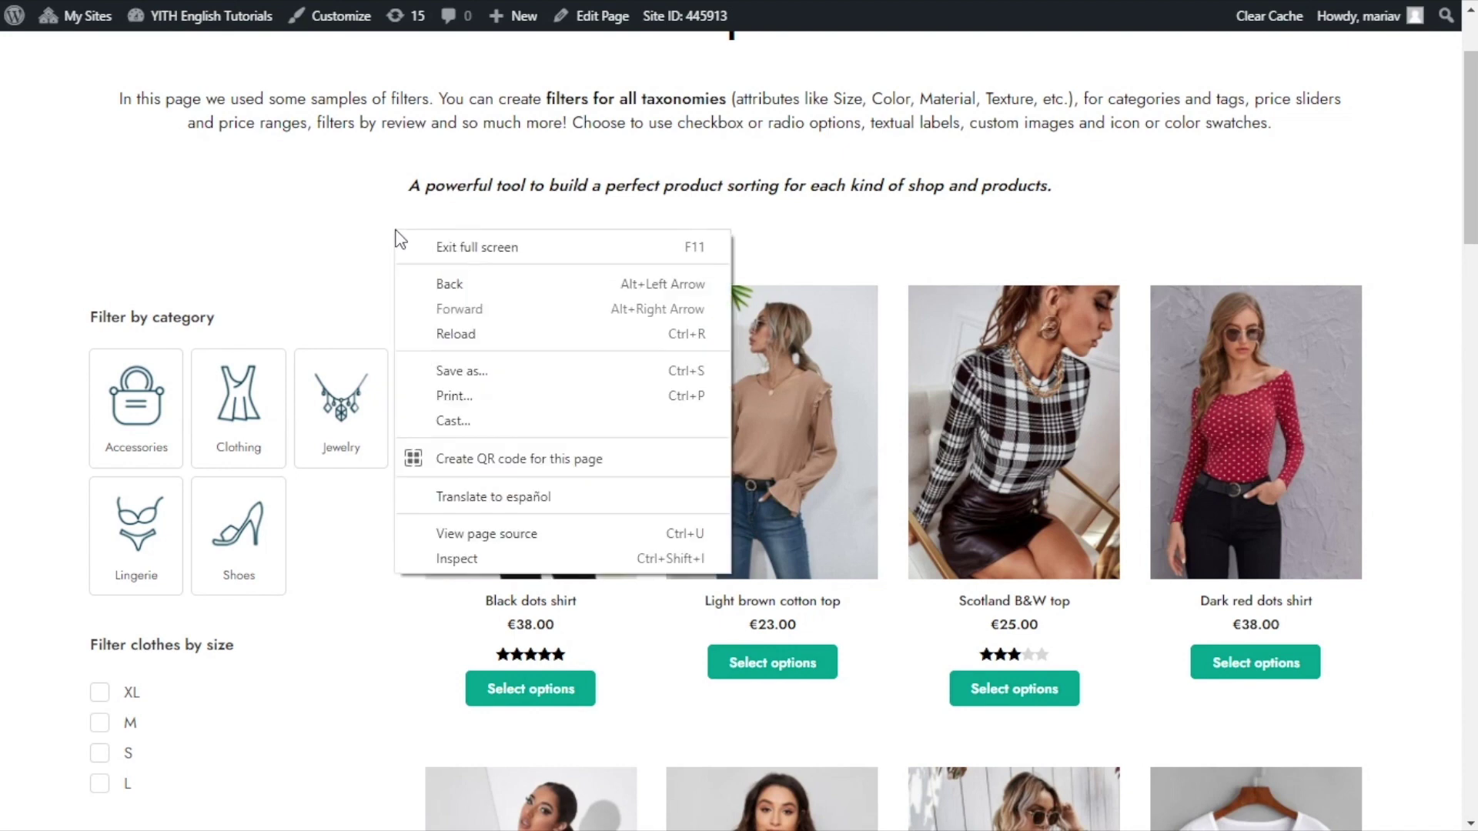
click(497, 560)
scroll(630, 287, down, 4)
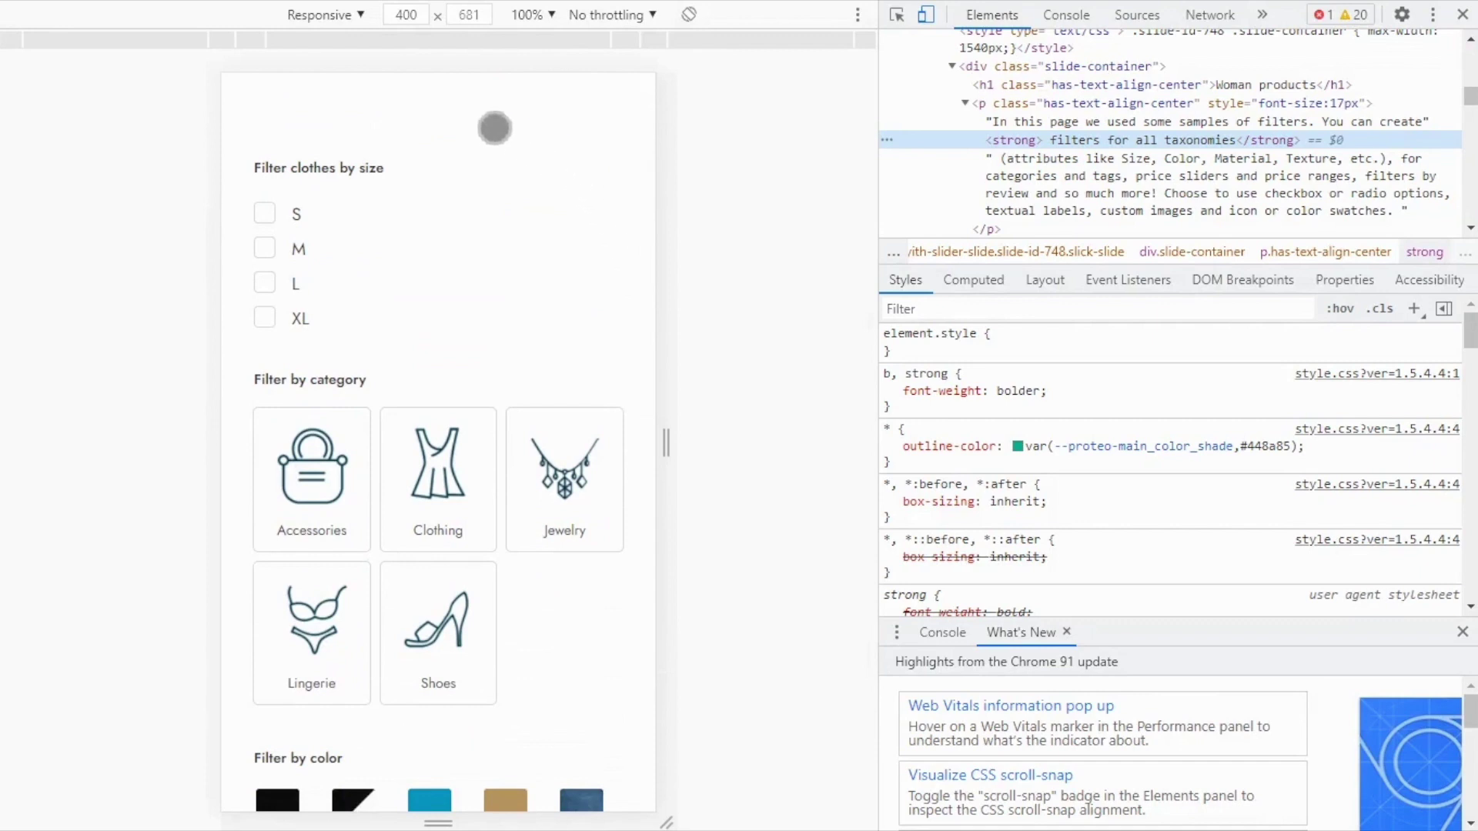
scroll(241, 406, down, 2)
scroll(241, 406, down, 1)
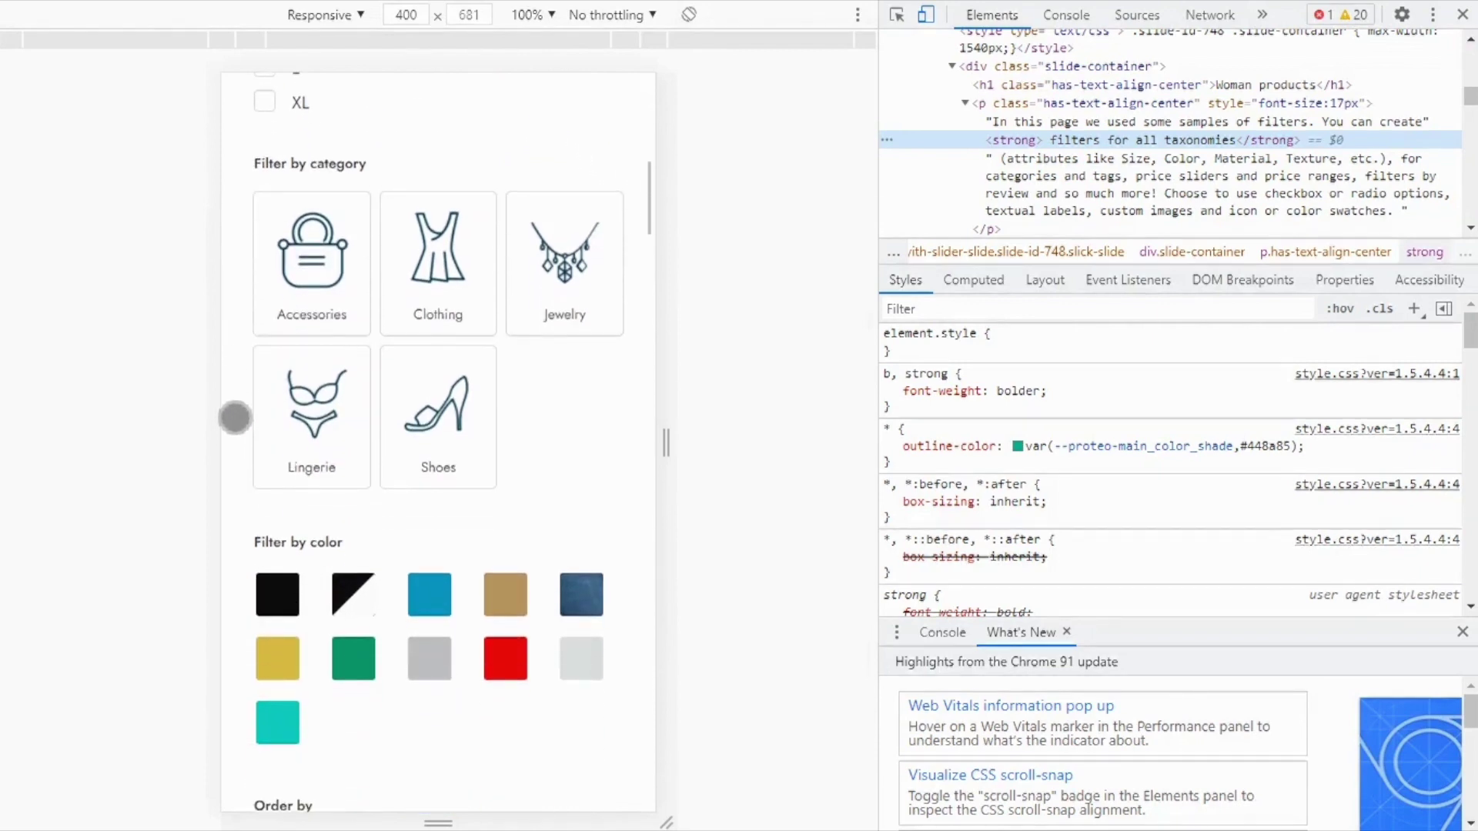
scroll(235, 413, down, 1)
scroll(235, 414, up, 1)
scroll(234, 414, up, 1)
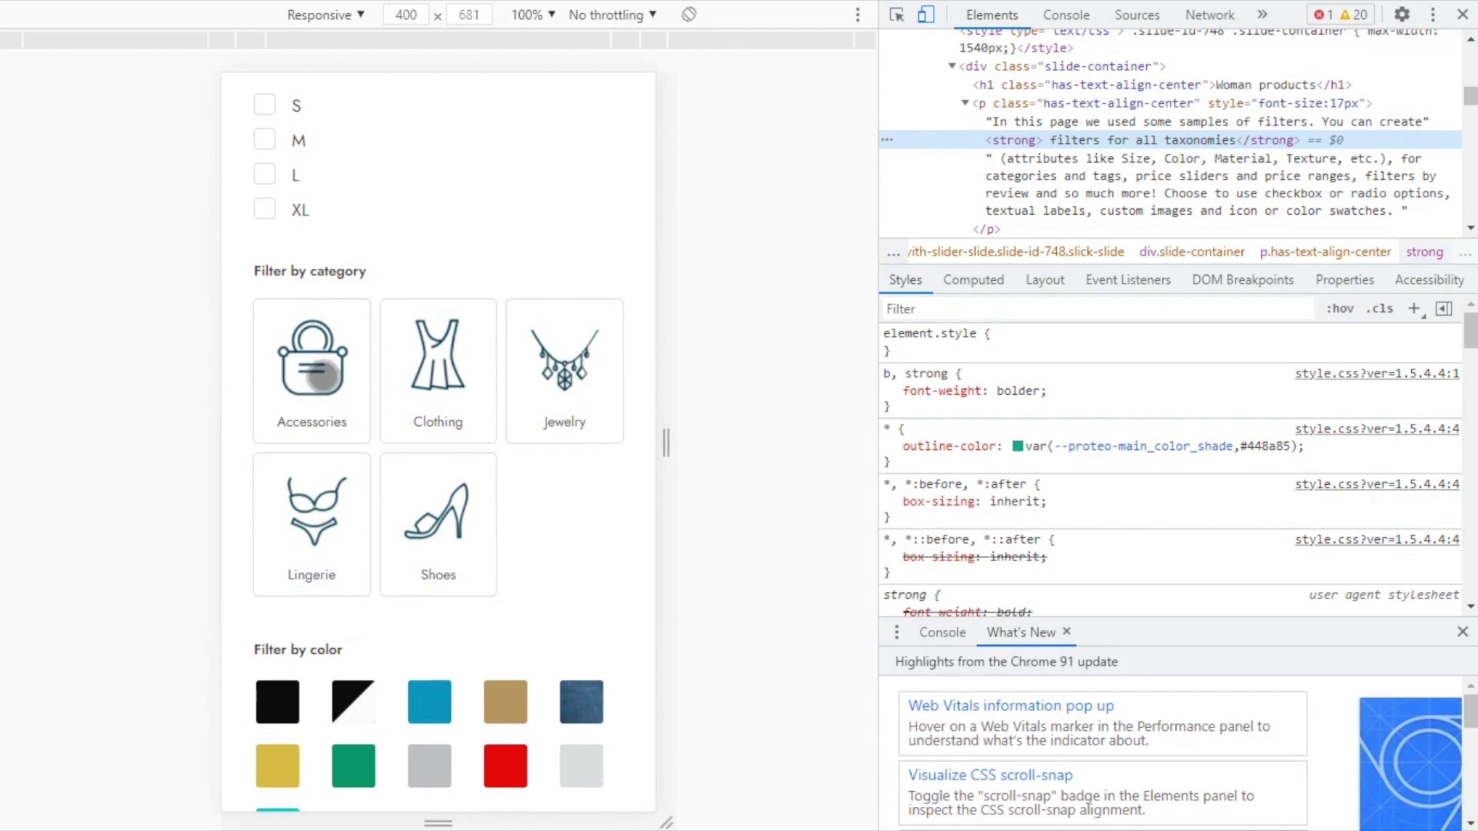
Filter the mobile shop to the Accessories category
click(321, 377)
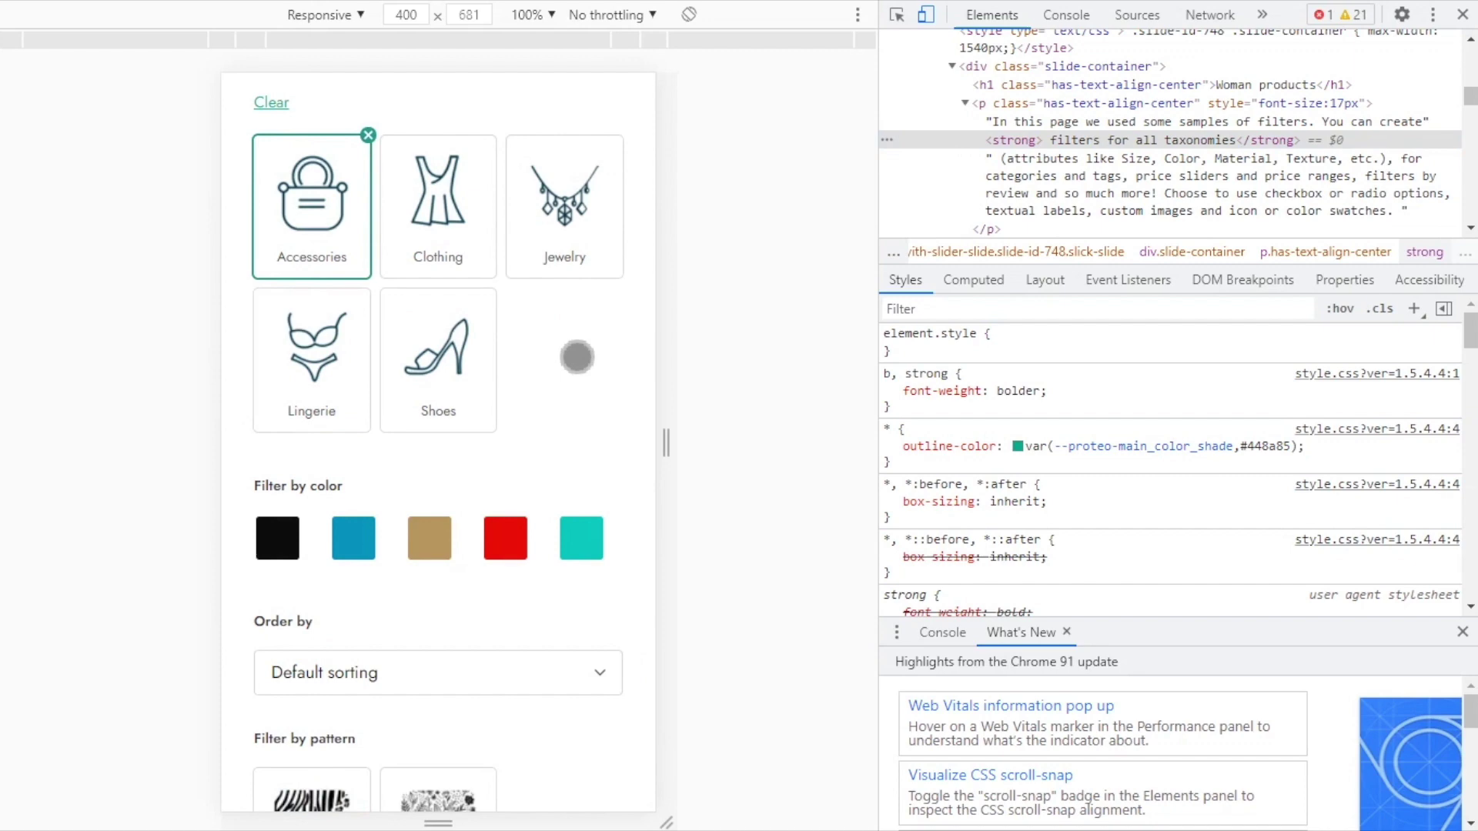
scroll(581, 362, down, 1)
scroll(578, 341, down, 10)
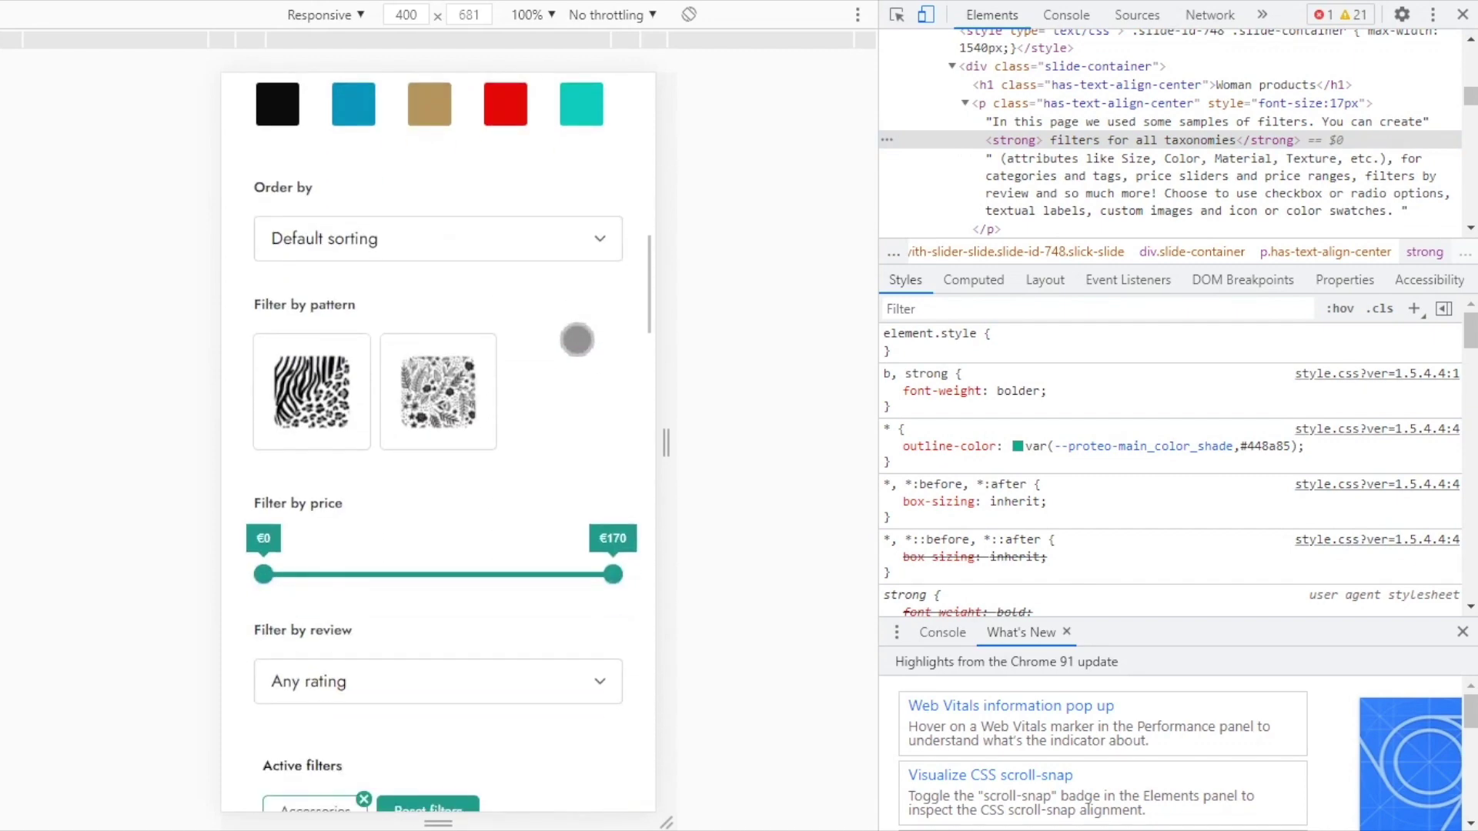
scroll(577, 340, down, 6)
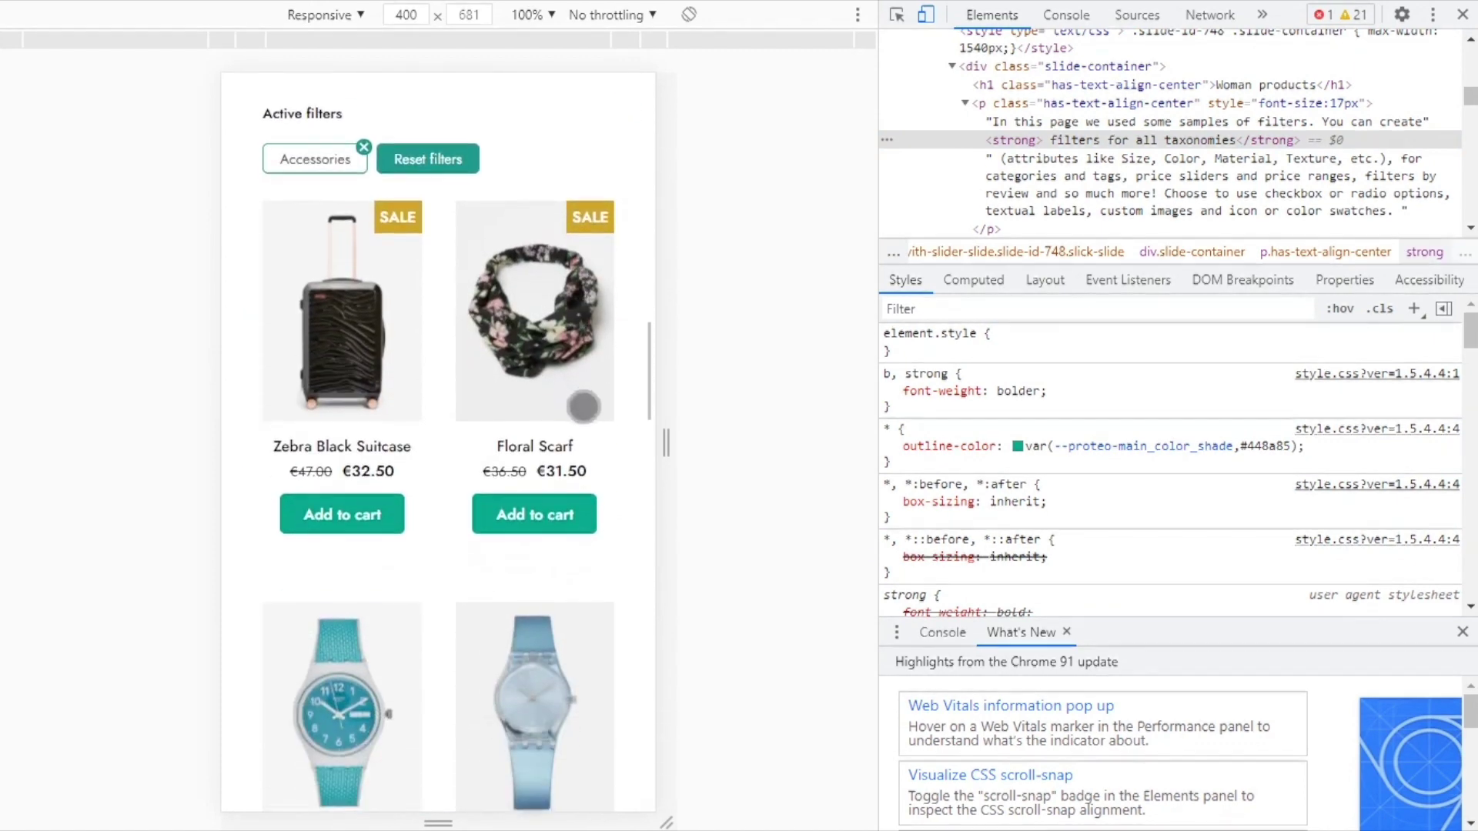
scroll(609, 454, down, 1)
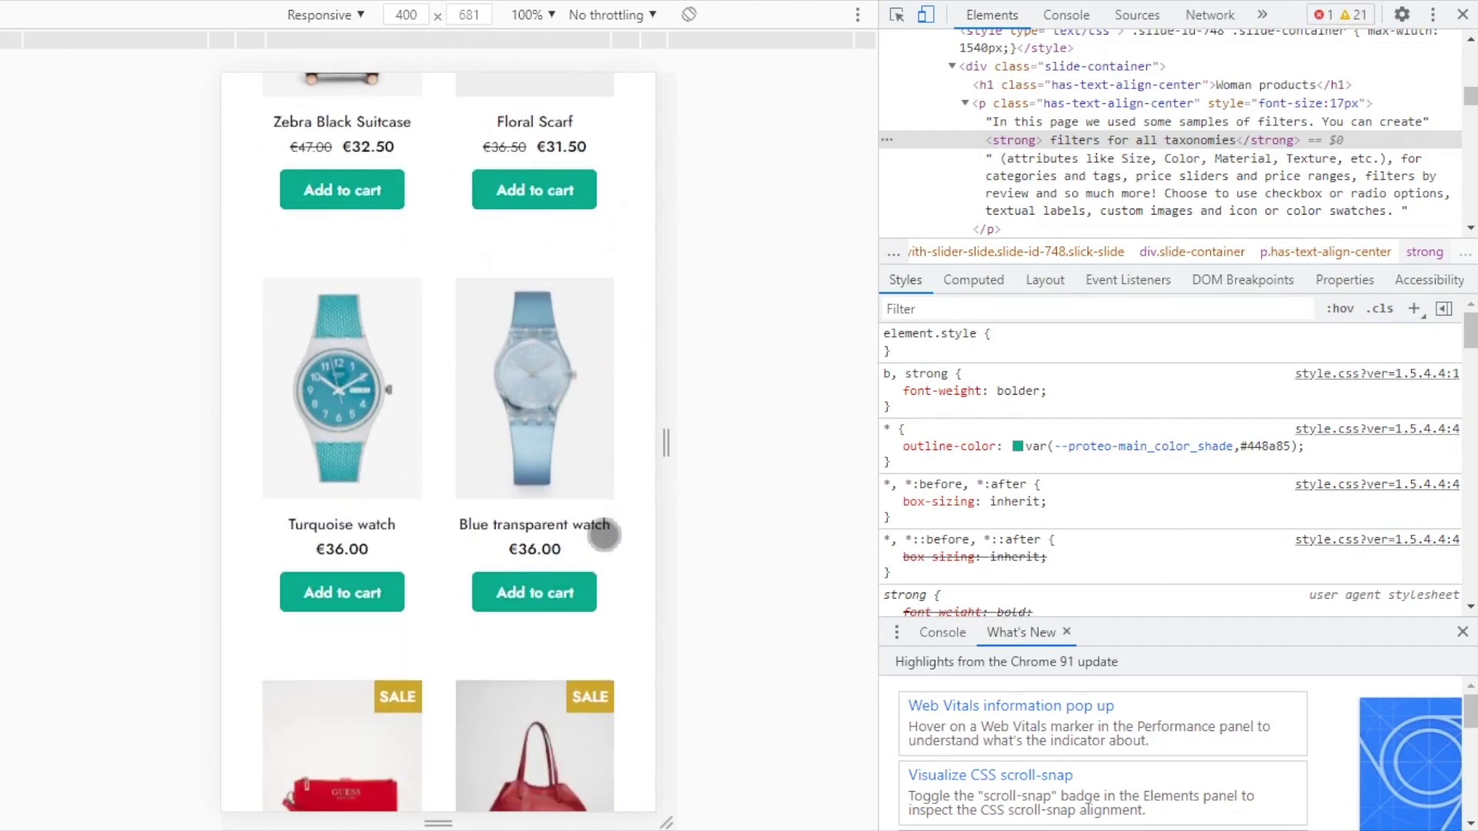
scroll(599, 512, up, 3)
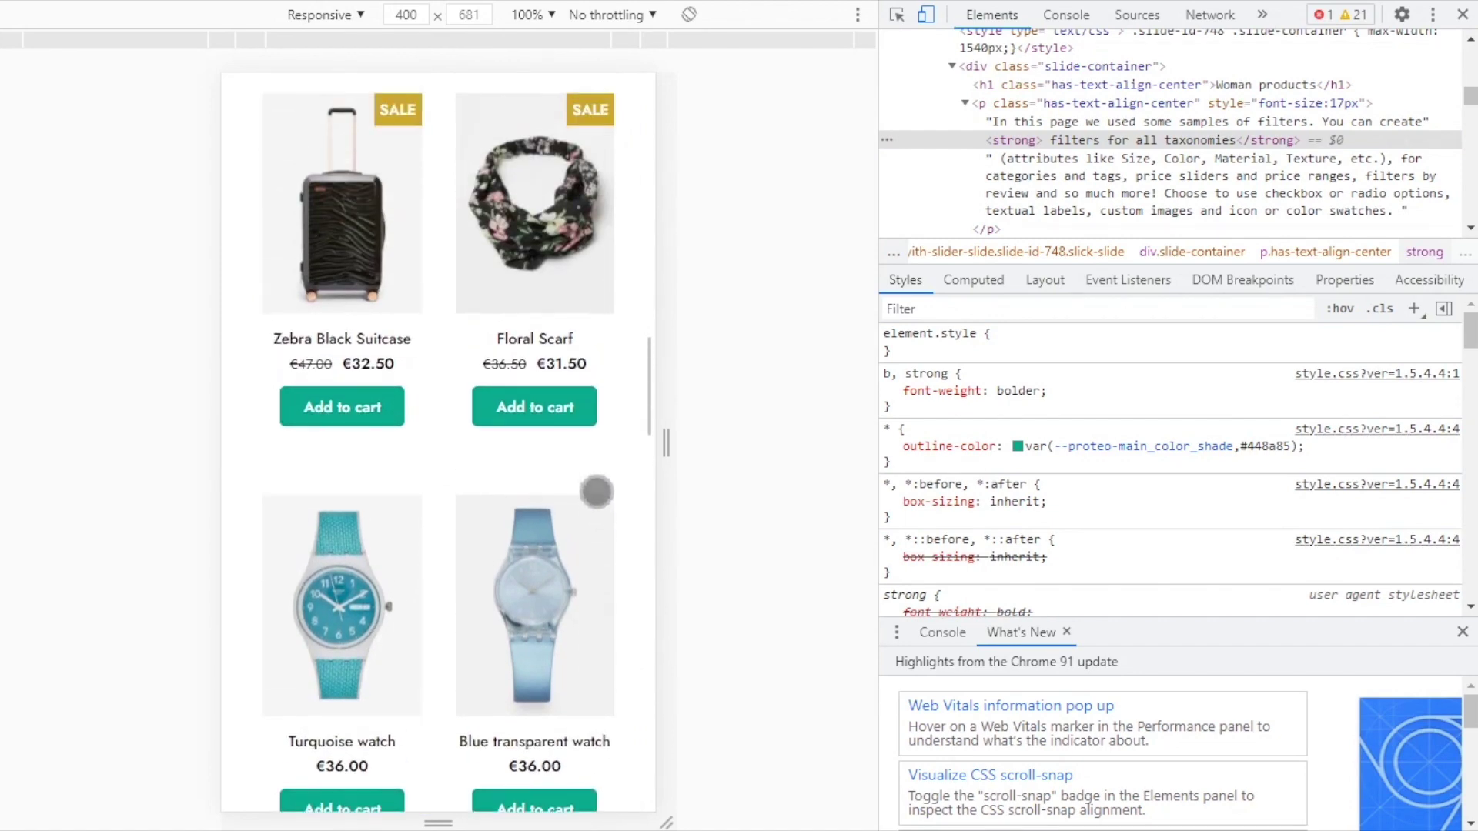
scroll(596, 491, up, 10)
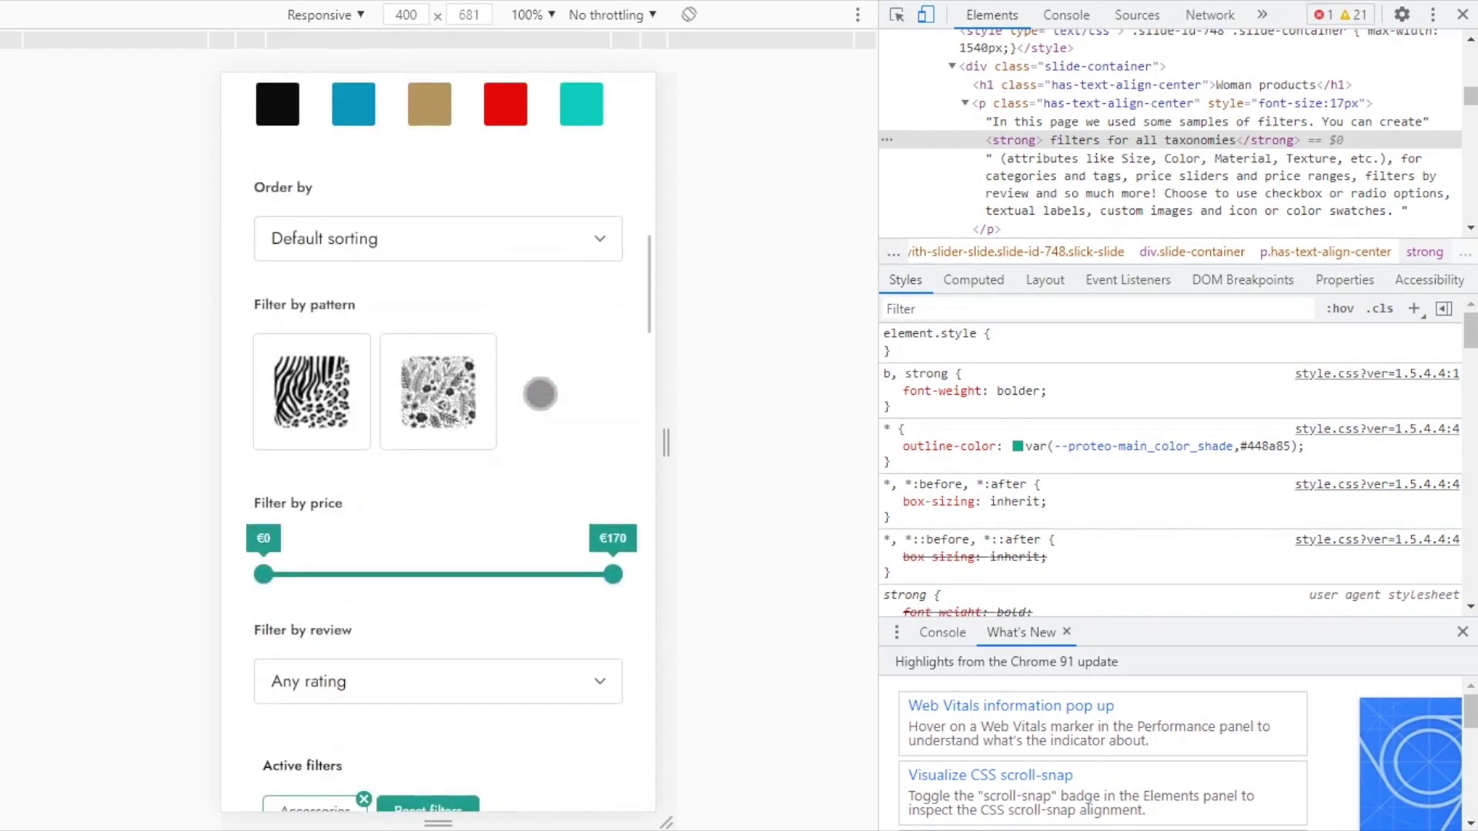
scroll(539, 394, up, 5)
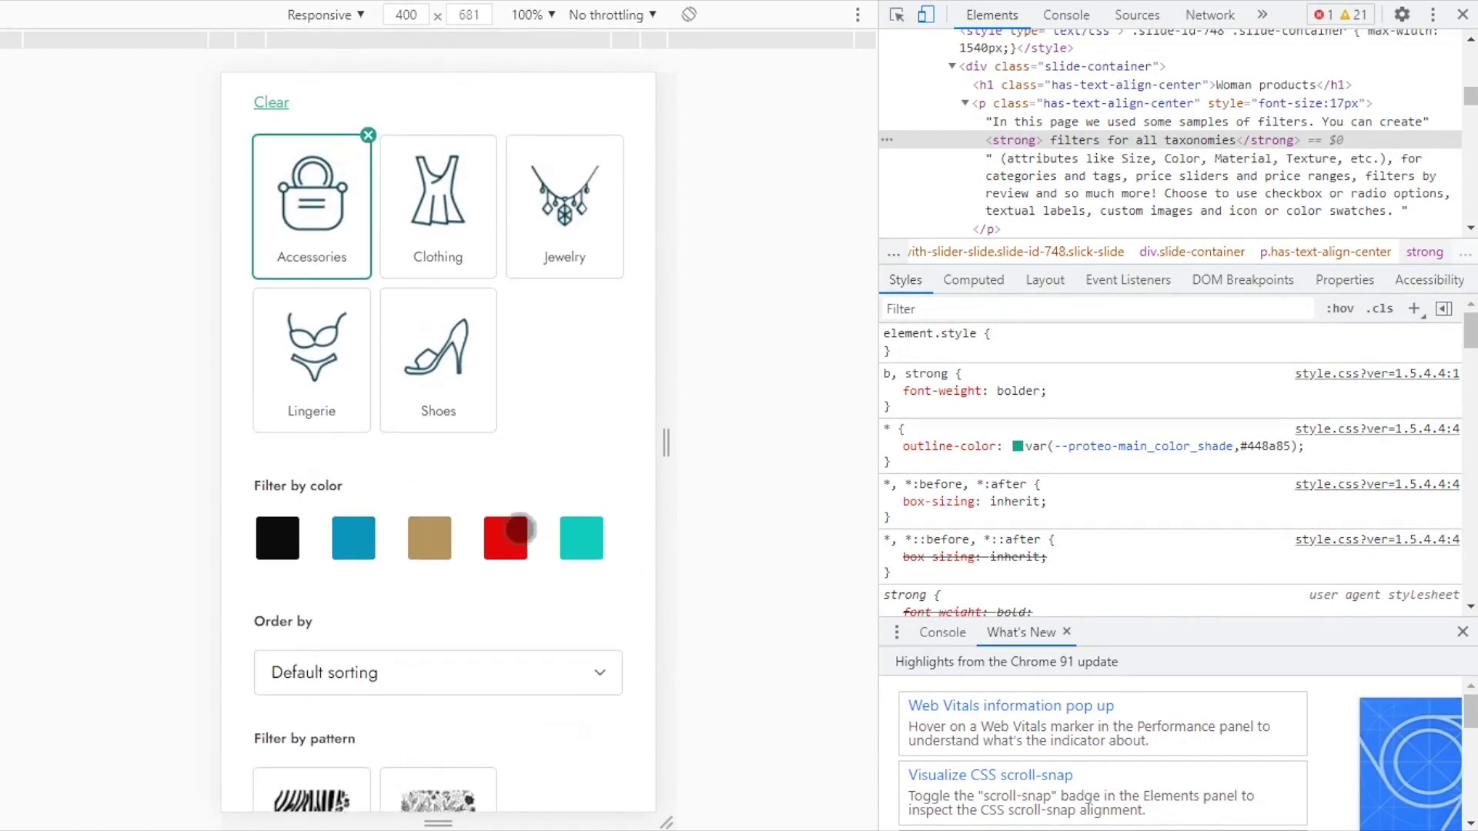
Add the Red colour filter and review the red Accessories results
click(519, 529)
scroll(561, 393, down, 2)
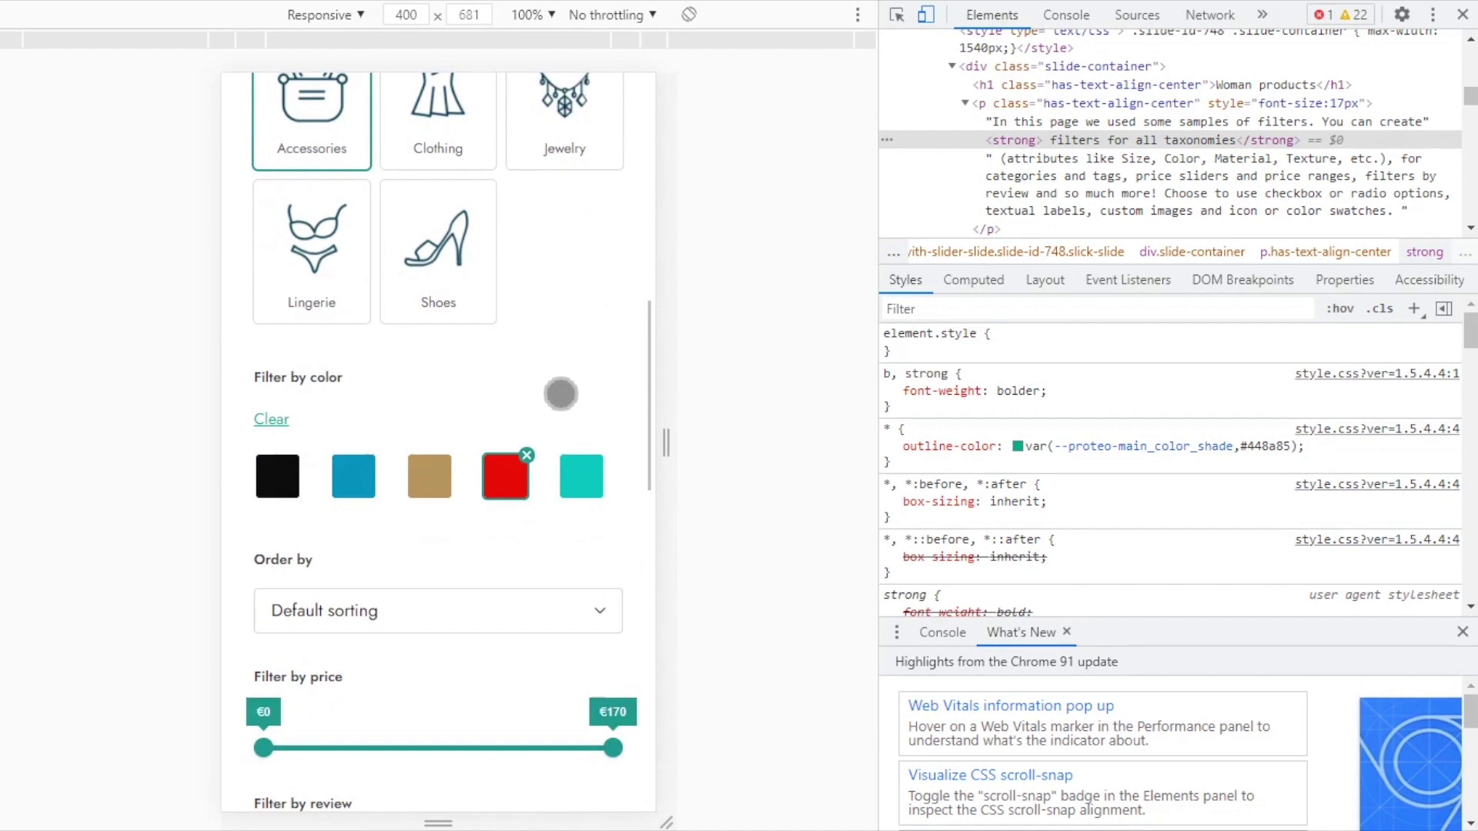
scroll(561, 394, down, 4)
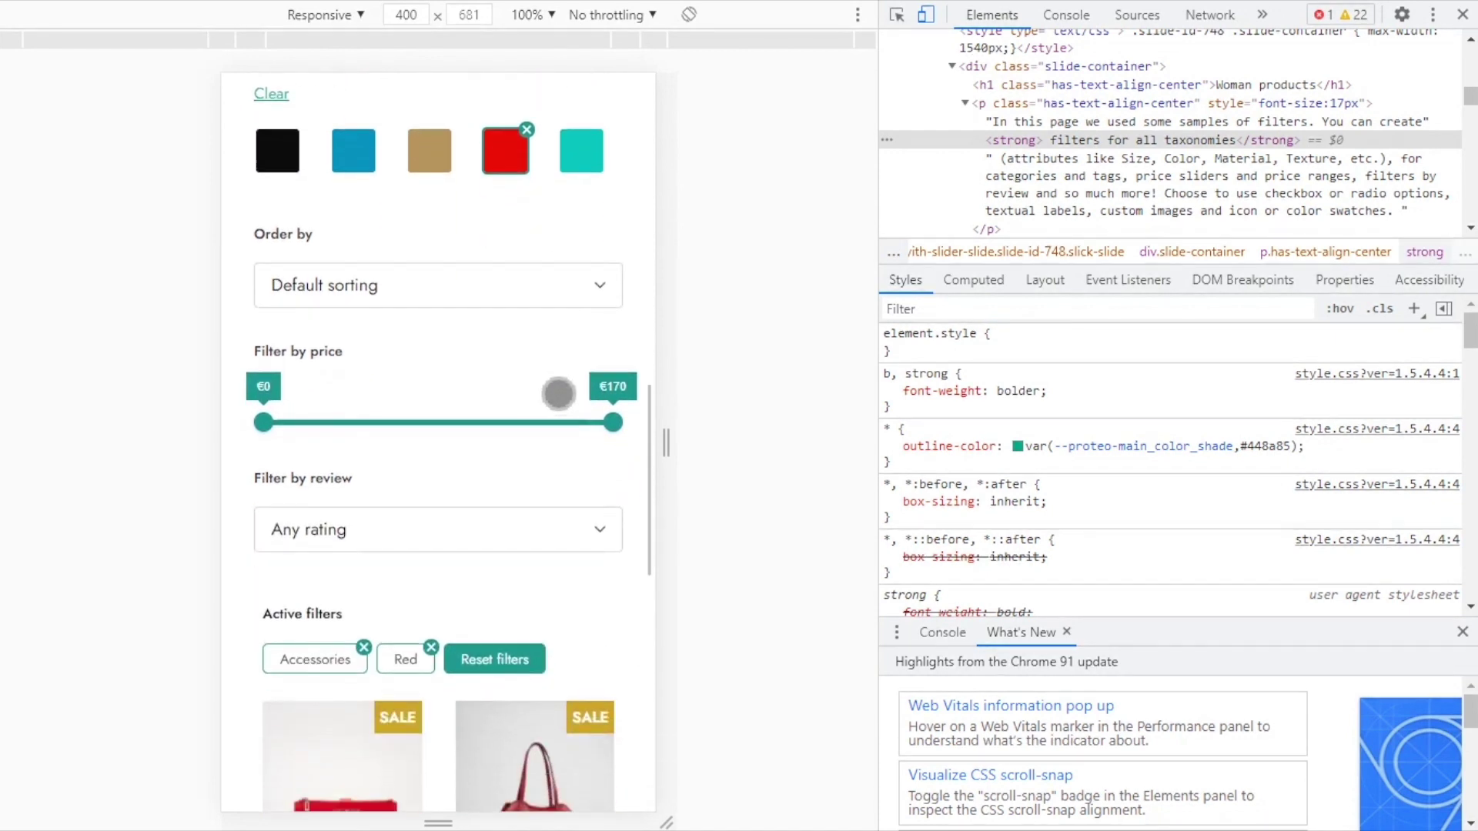
scroll(559, 394, down, 3)
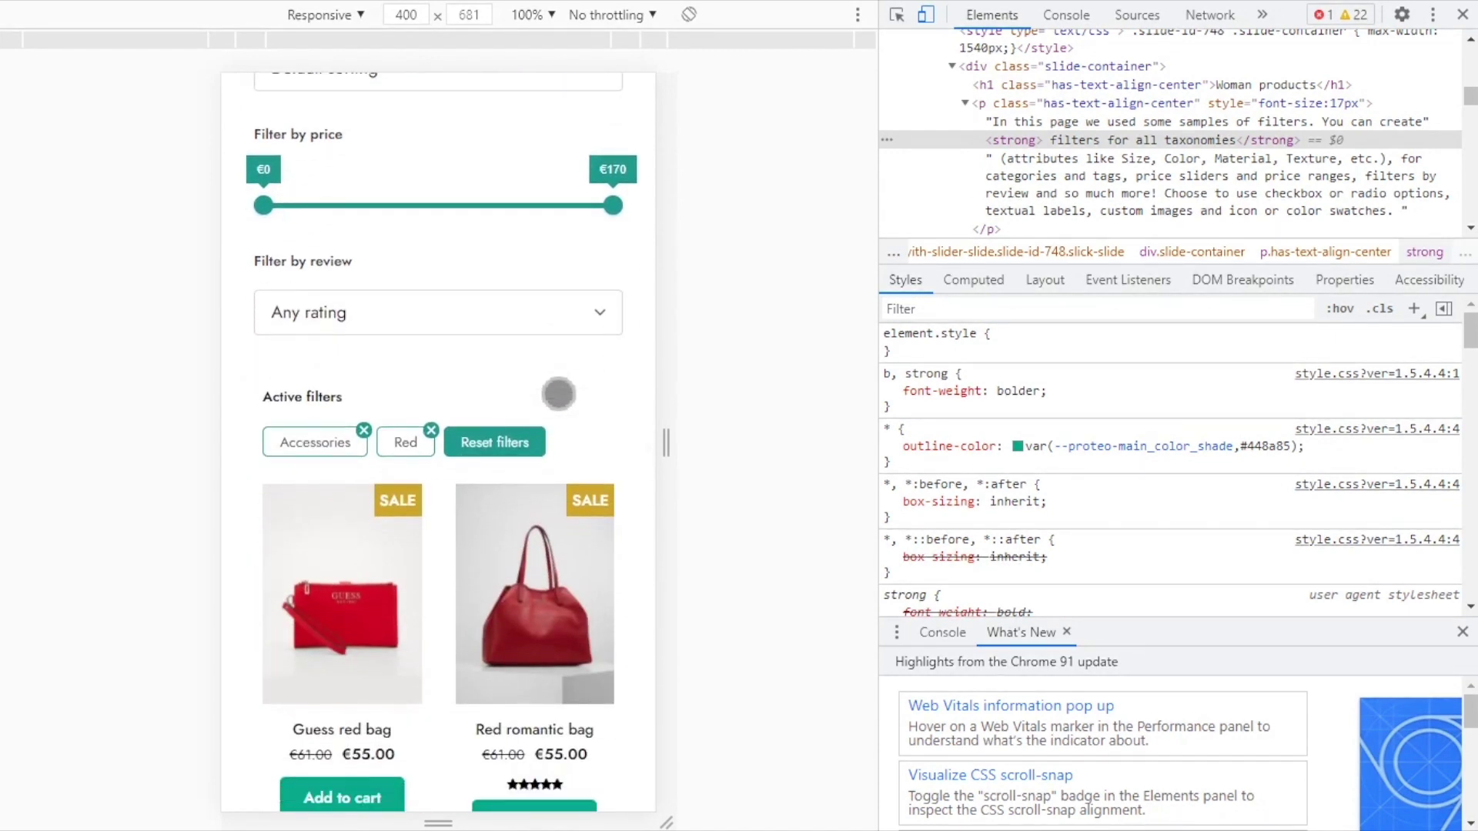
scroll(559, 395, down, 2)
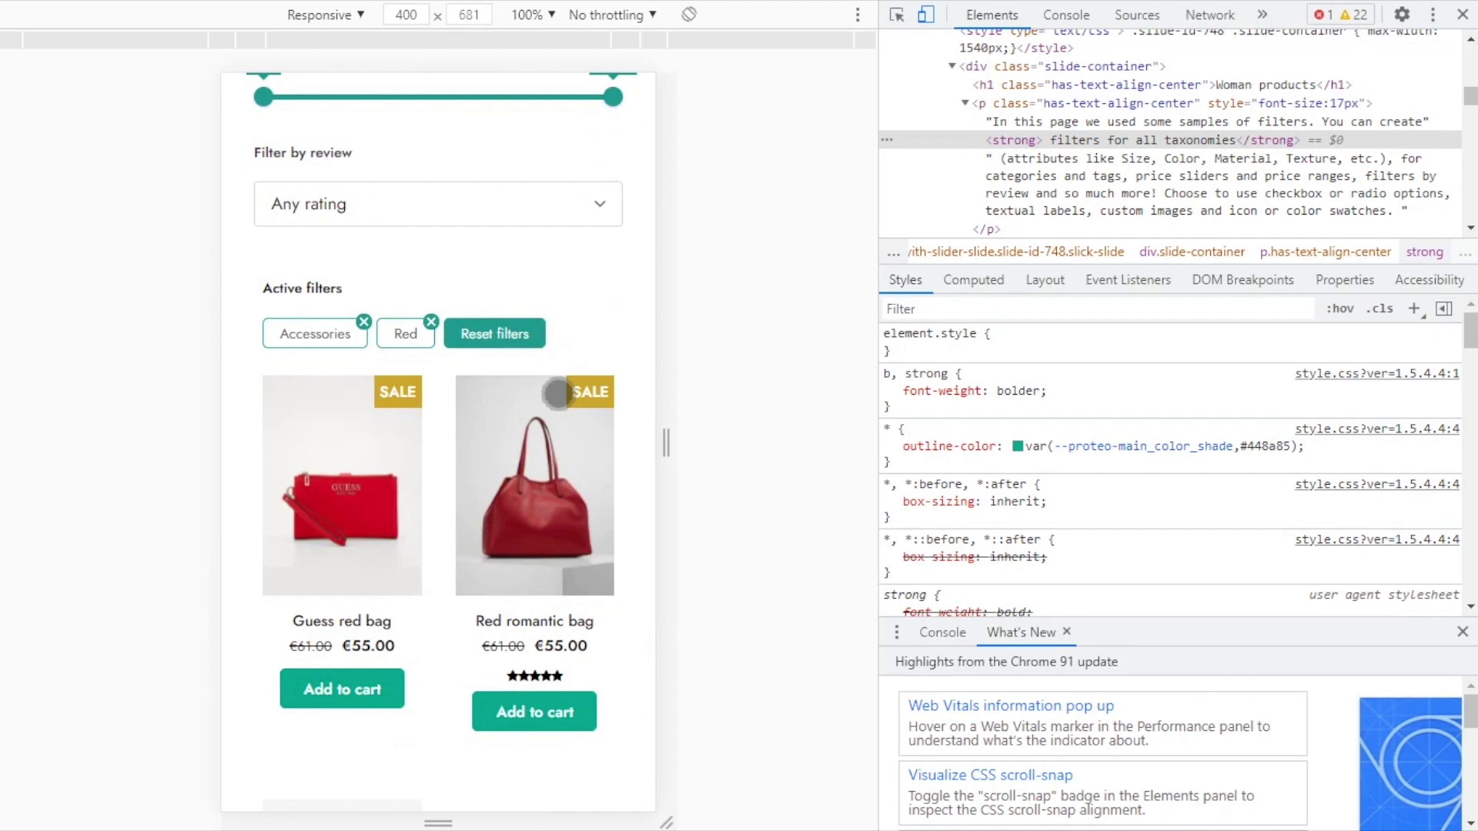
scroll(558, 393, up, 4)
scroll(558, 393, up, 4)
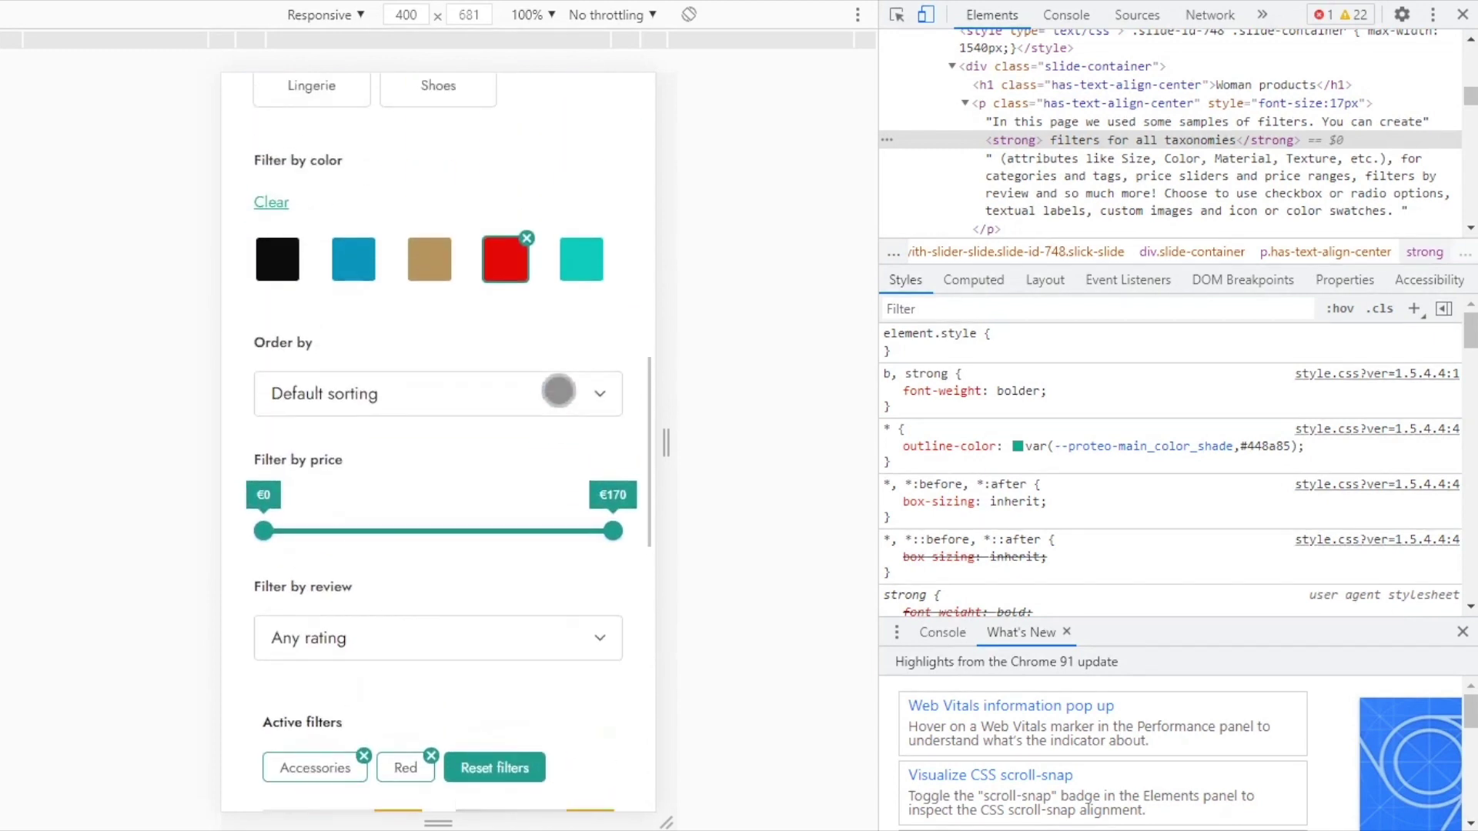
scroll(559, 391, up, 5)
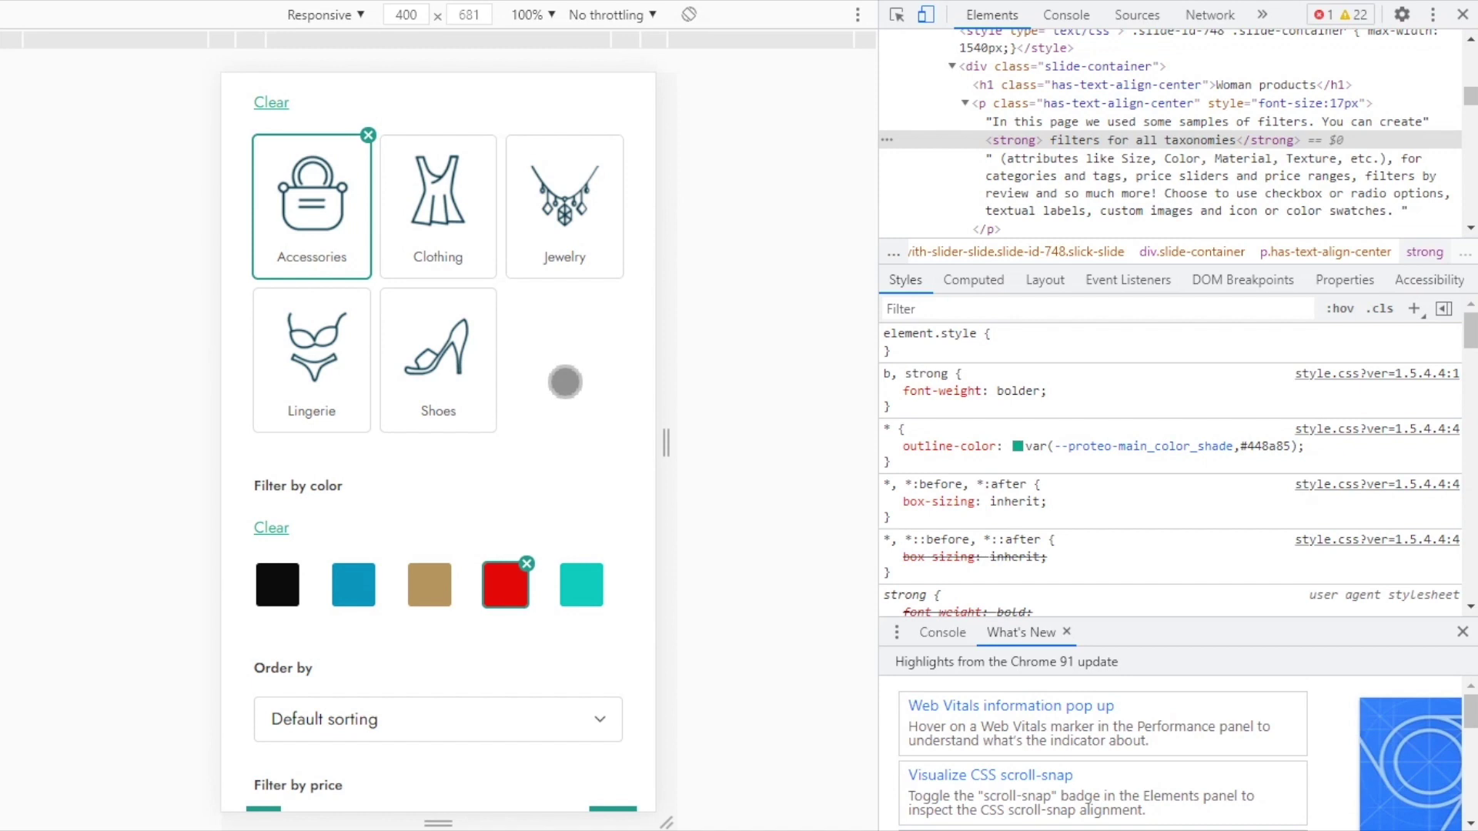
scroll(565, 382, up, 2)
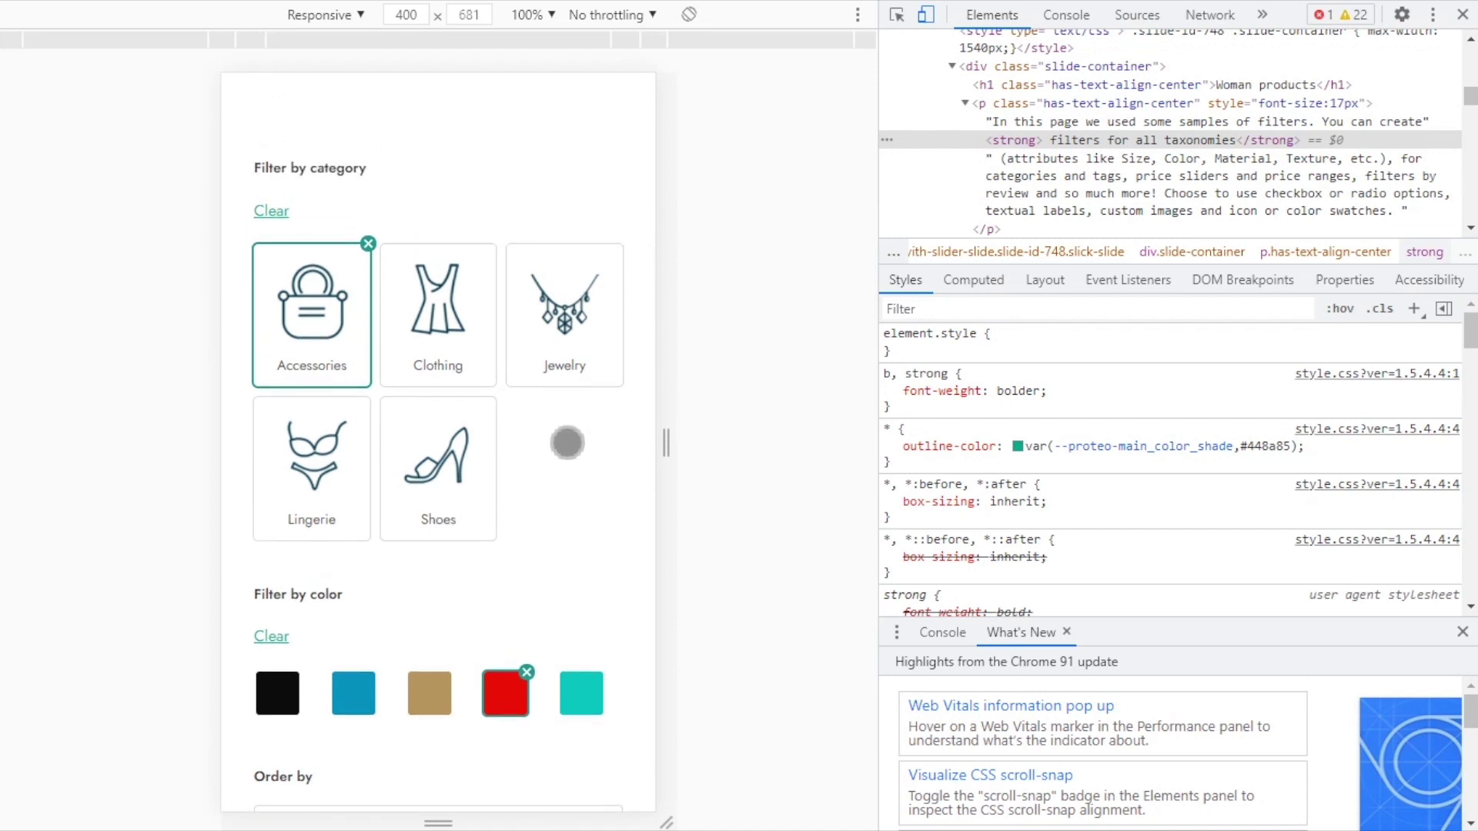
scroll(567, 443, up, 2)
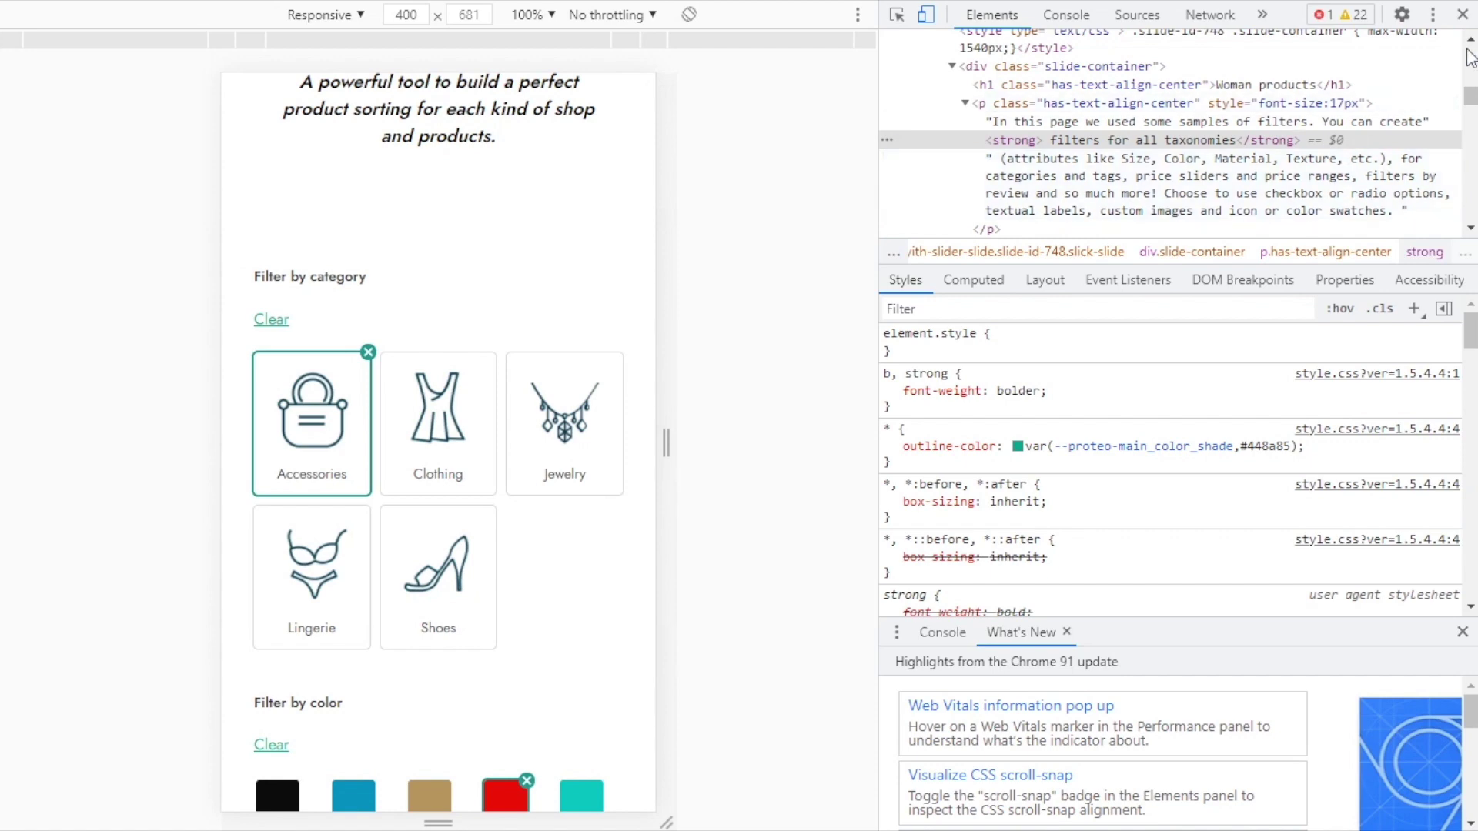
Return the unfiltered Woman products page to desktop width and scroll back to its heading
click(1463, 15)
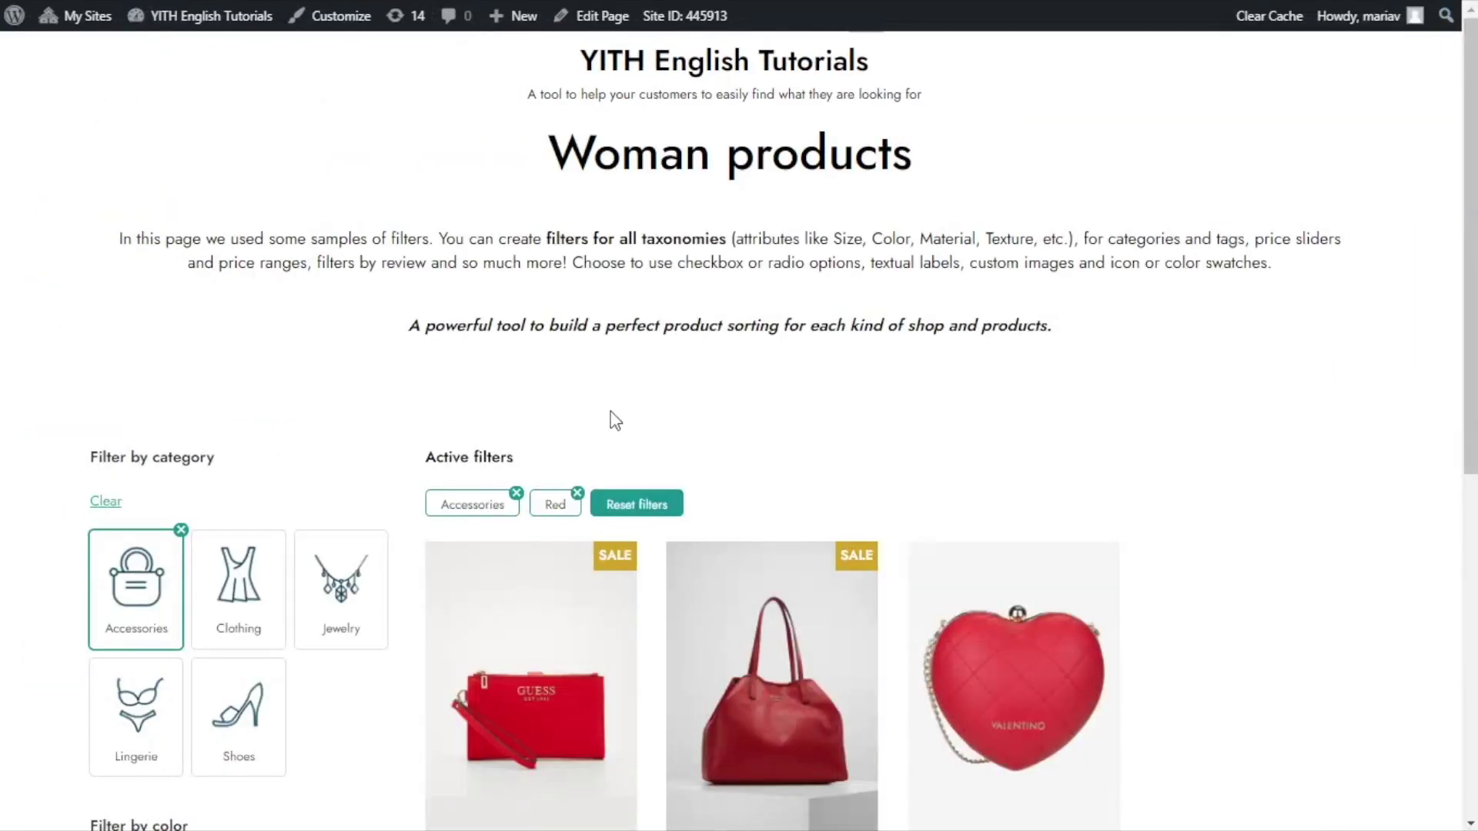
scroll(458, 268, down, 1)
scroll(374, 298, down, 1)
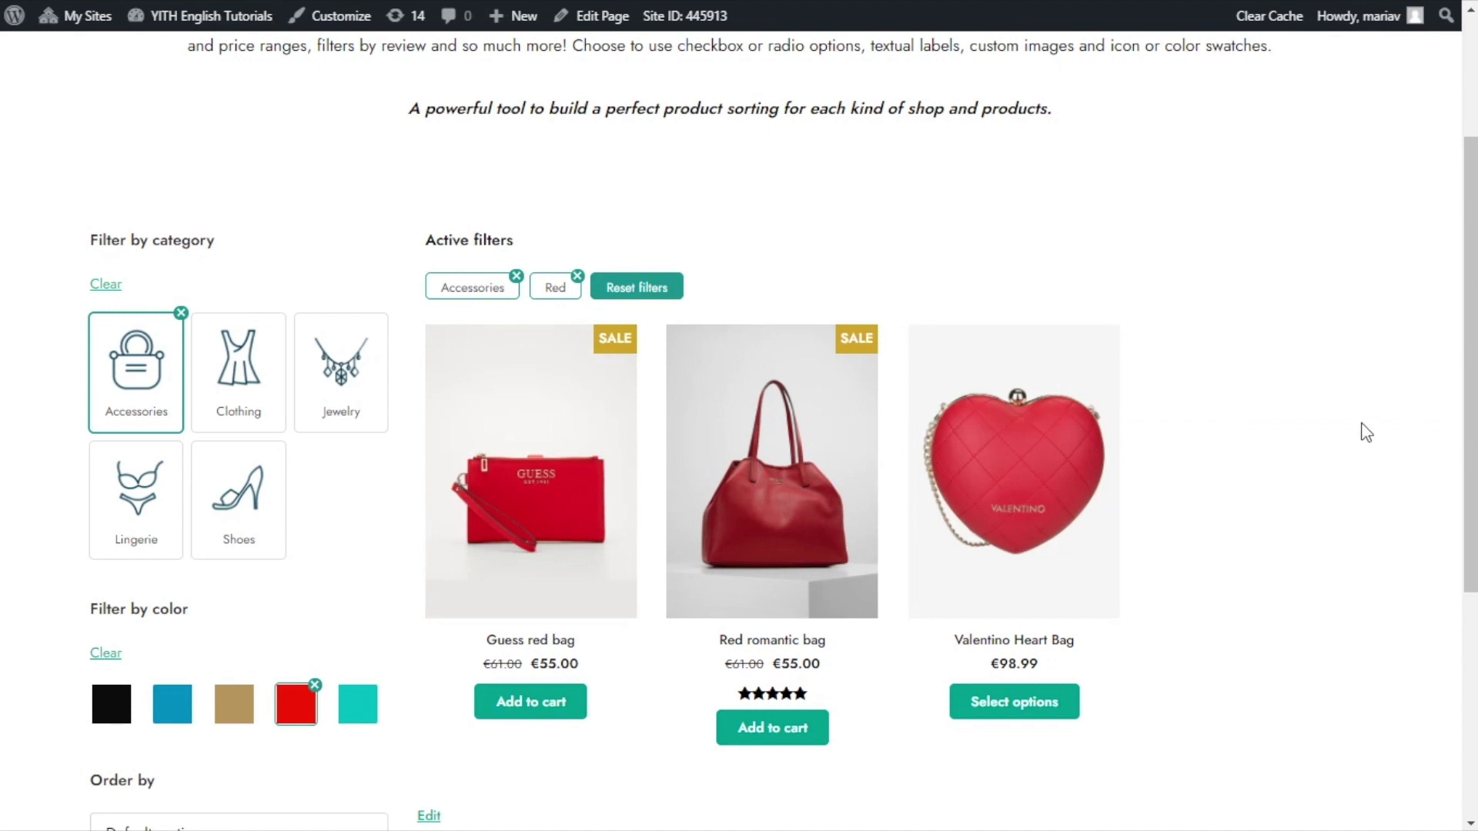
scroll(1349, 494, up, 3)
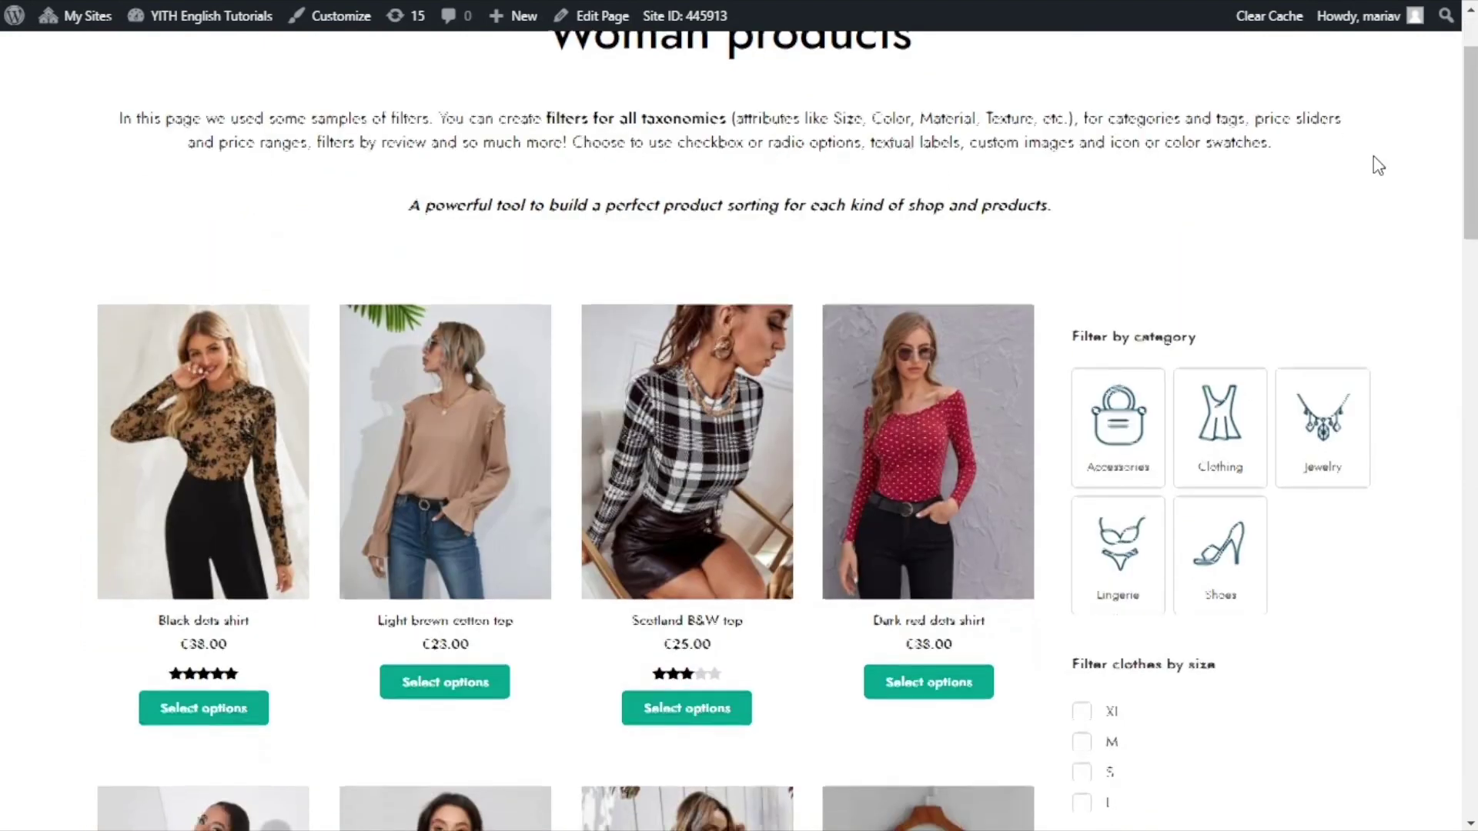
scroll(1376, 158, down, 3)
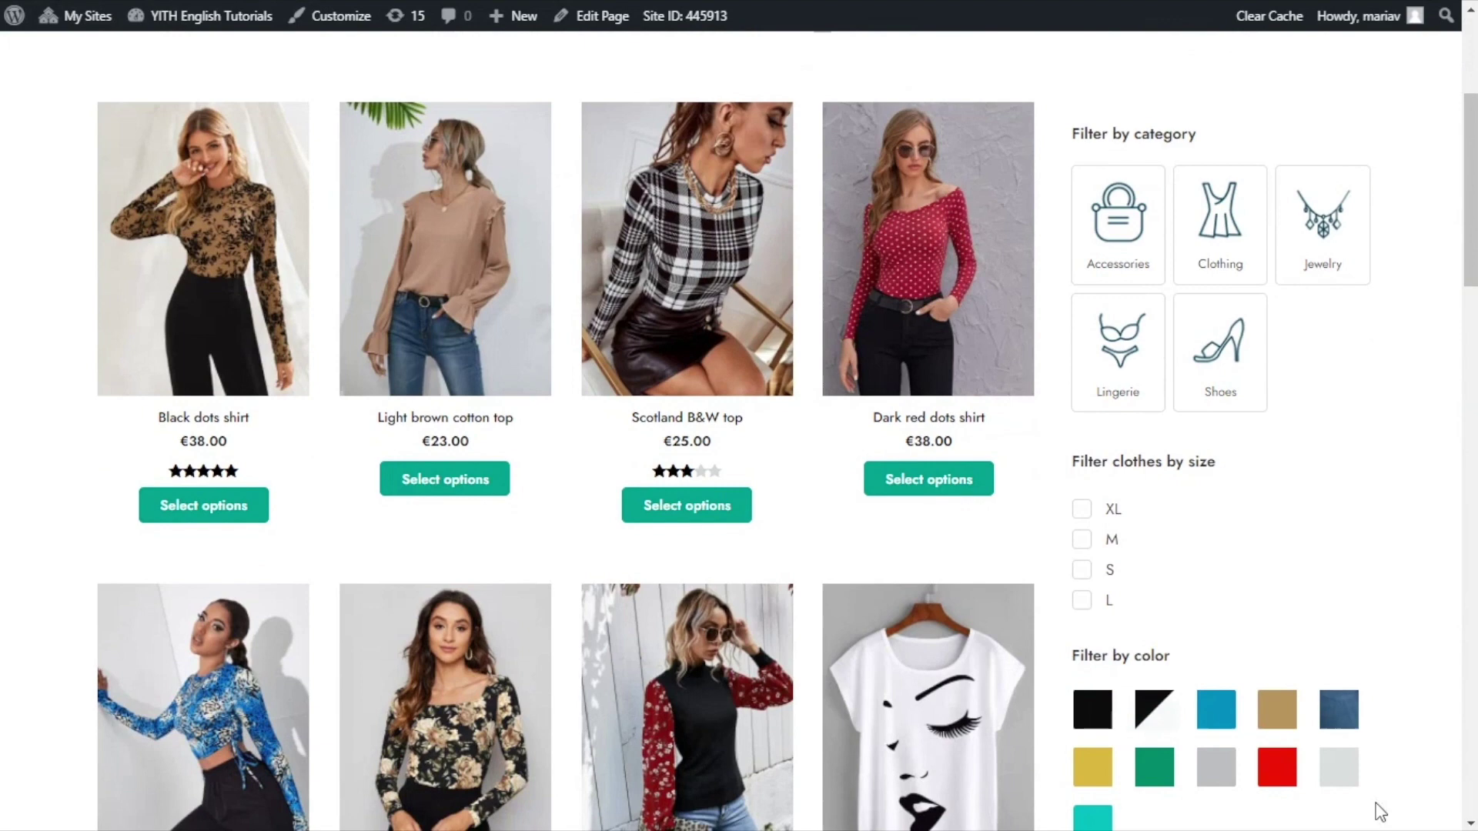
scroll(1436, 402, up, 3)
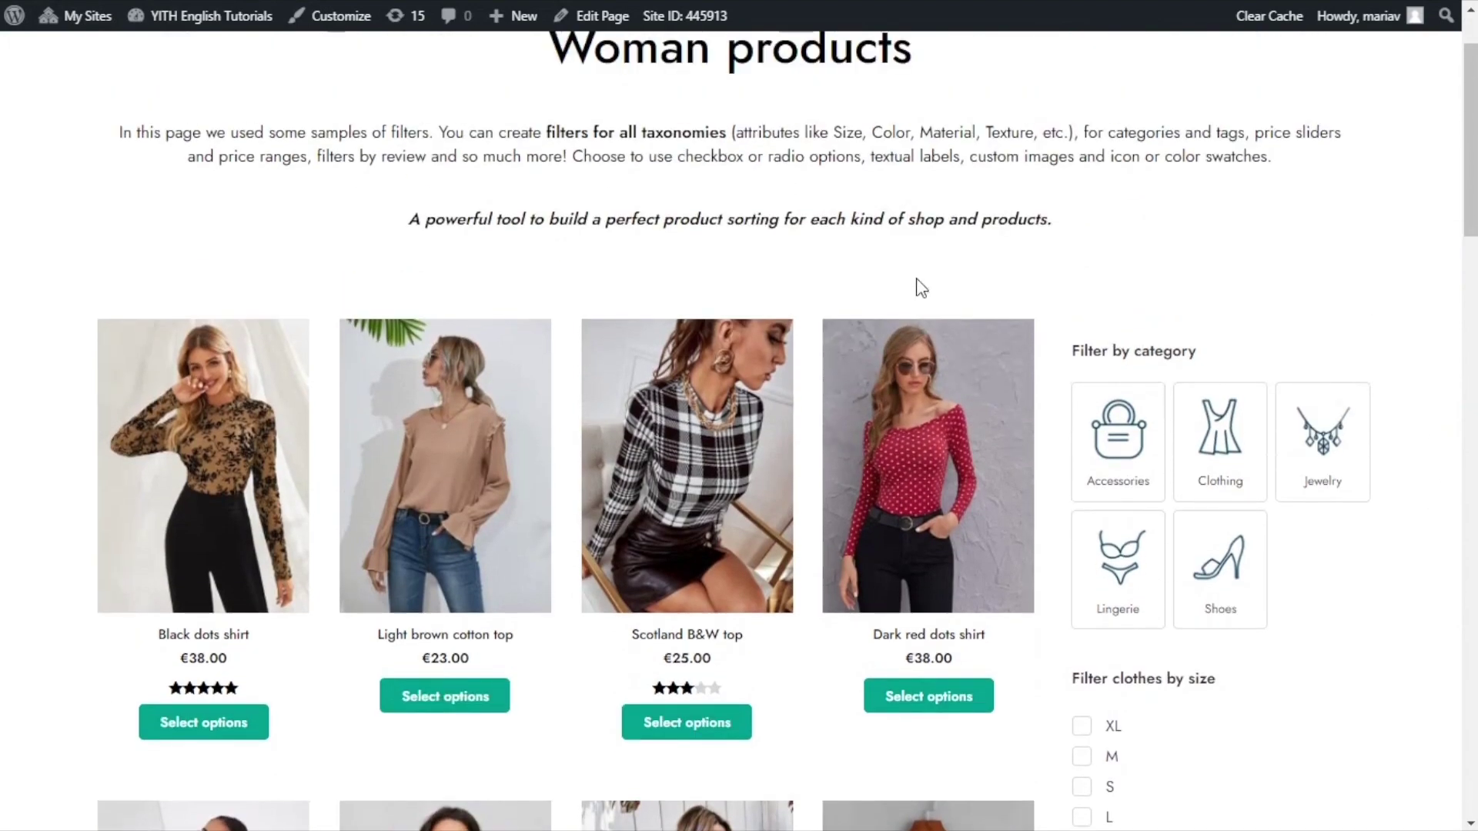
Preview the shop at 400×681 in DevTools device mode and scroll down to the filters
right_click(701, 249)
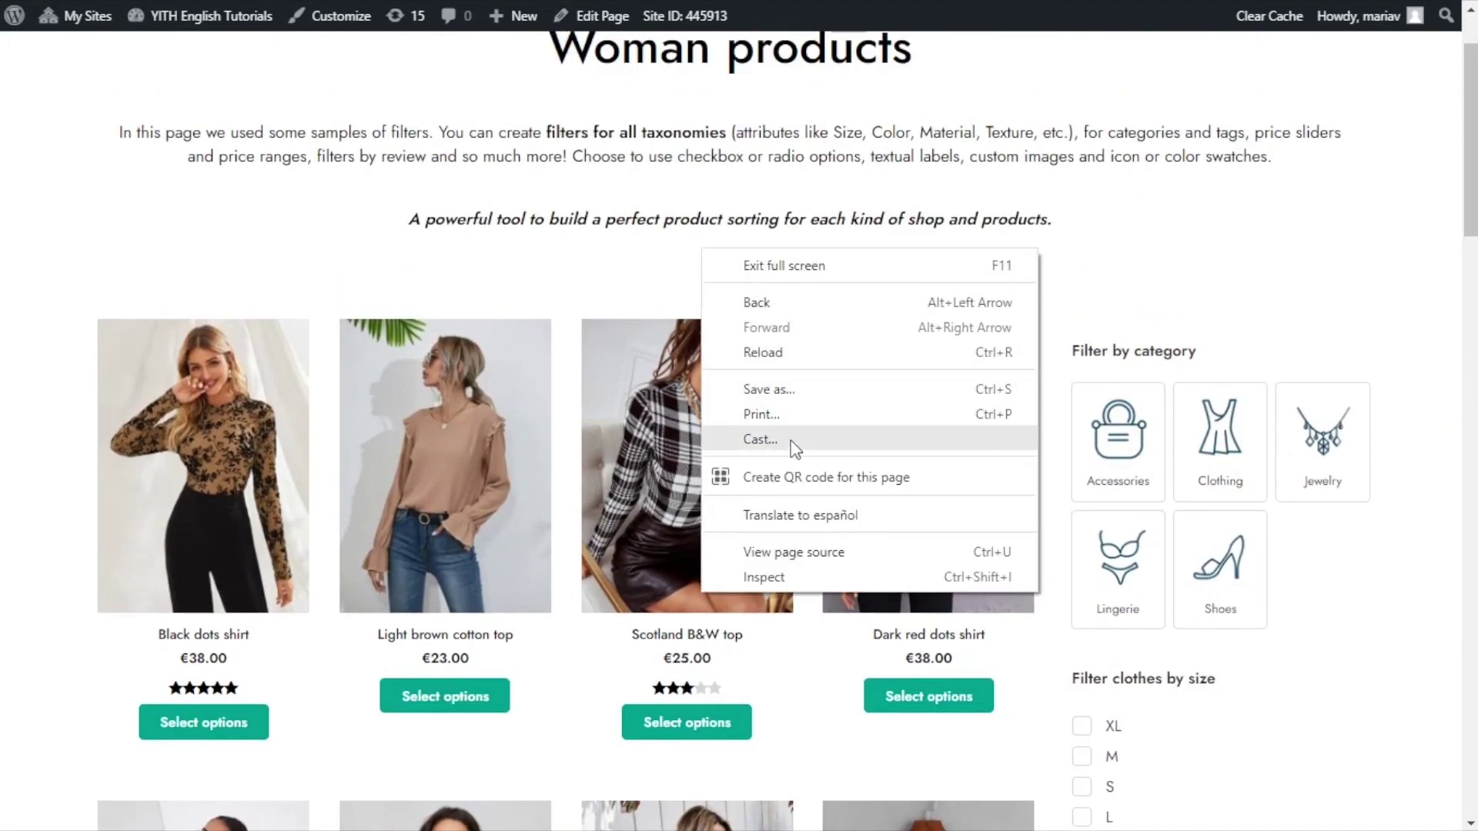
click(787, 578)
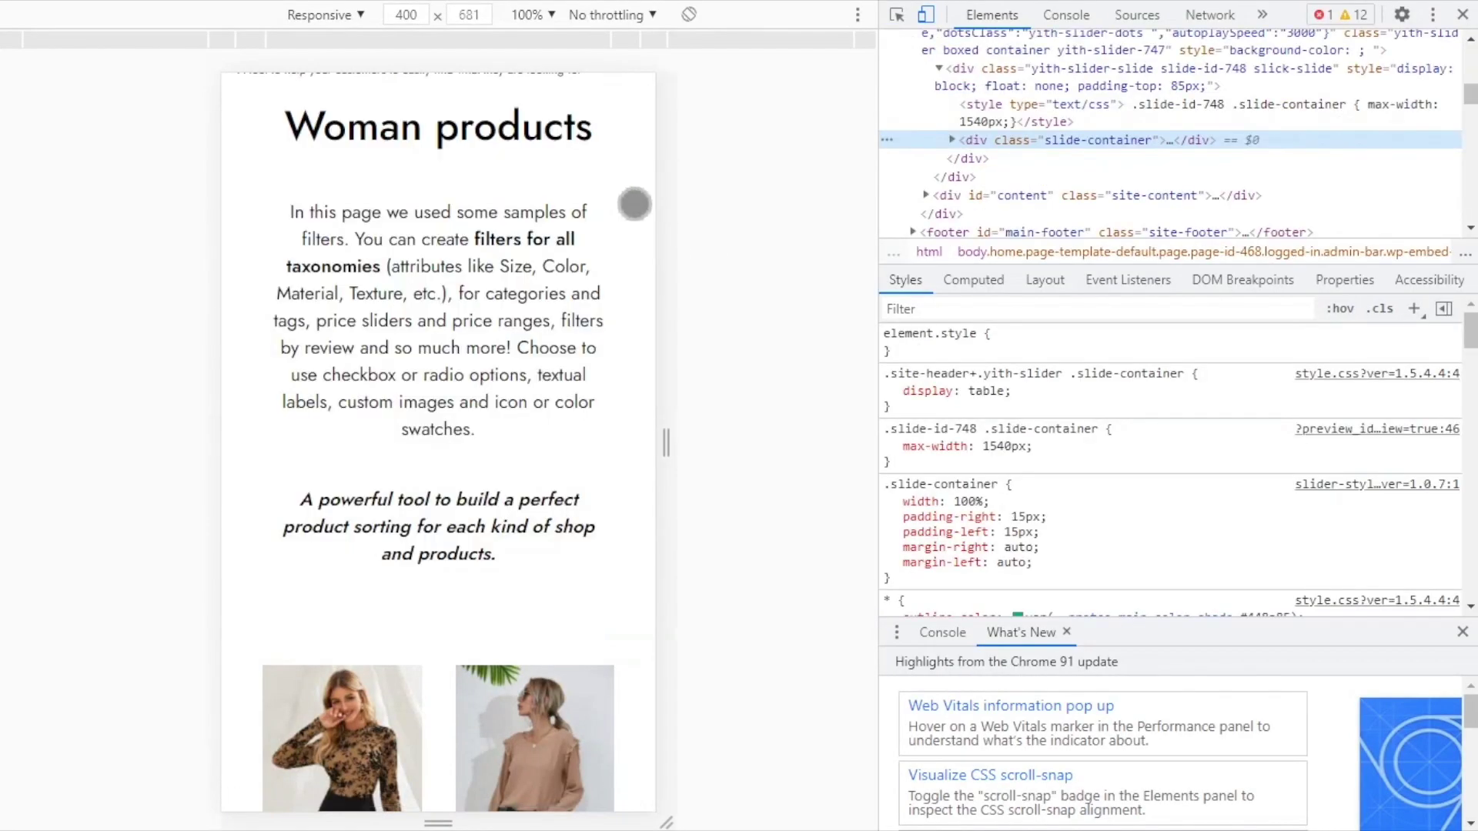
scroll(636, 202, down, 1)
scroll(636, 201, down, 4)
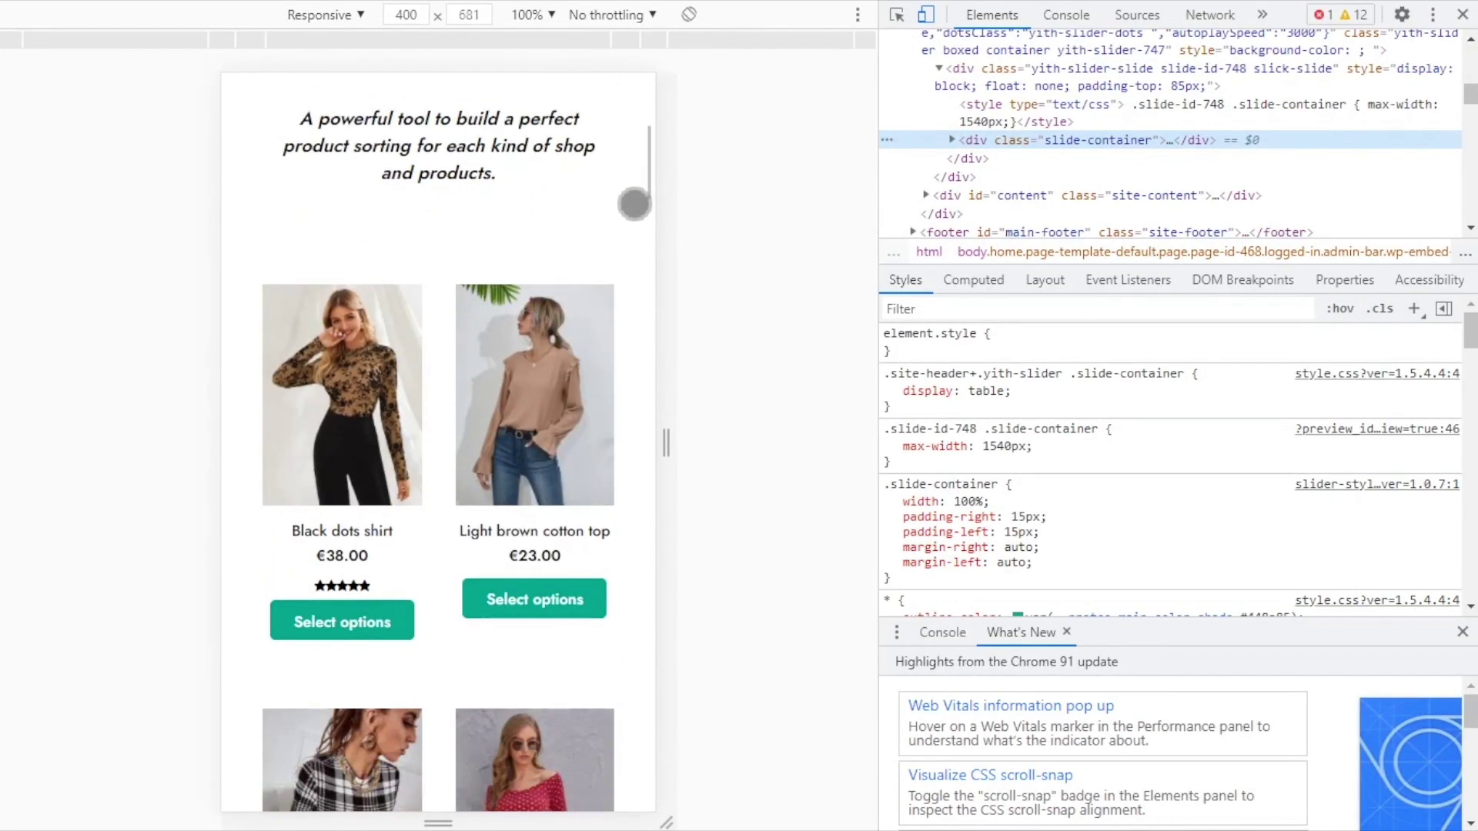
scroll(258, 268, down, 1)
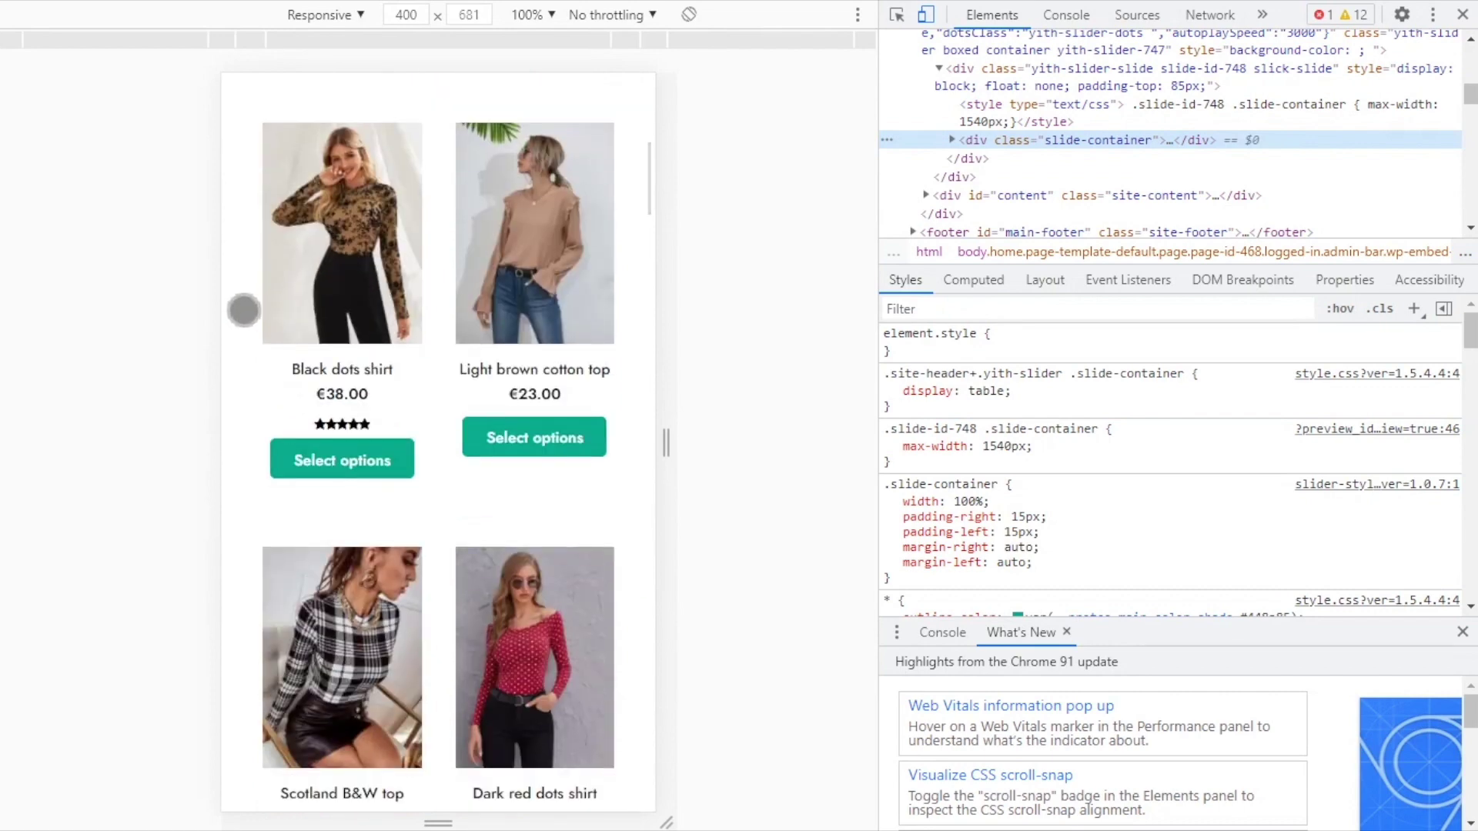
scroll(244, 310, down, 8)
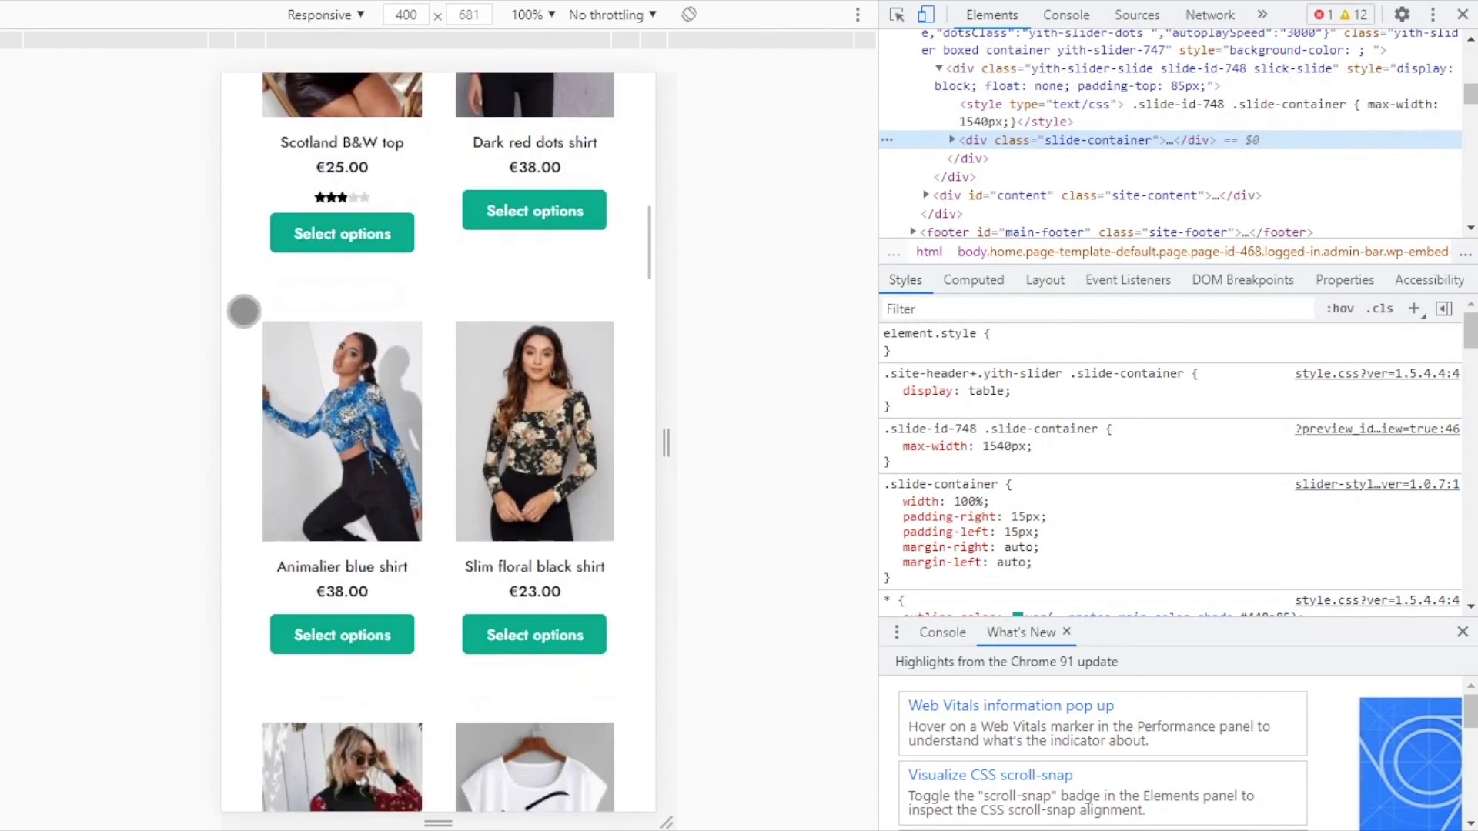
scroll(244, 311, down, 7)
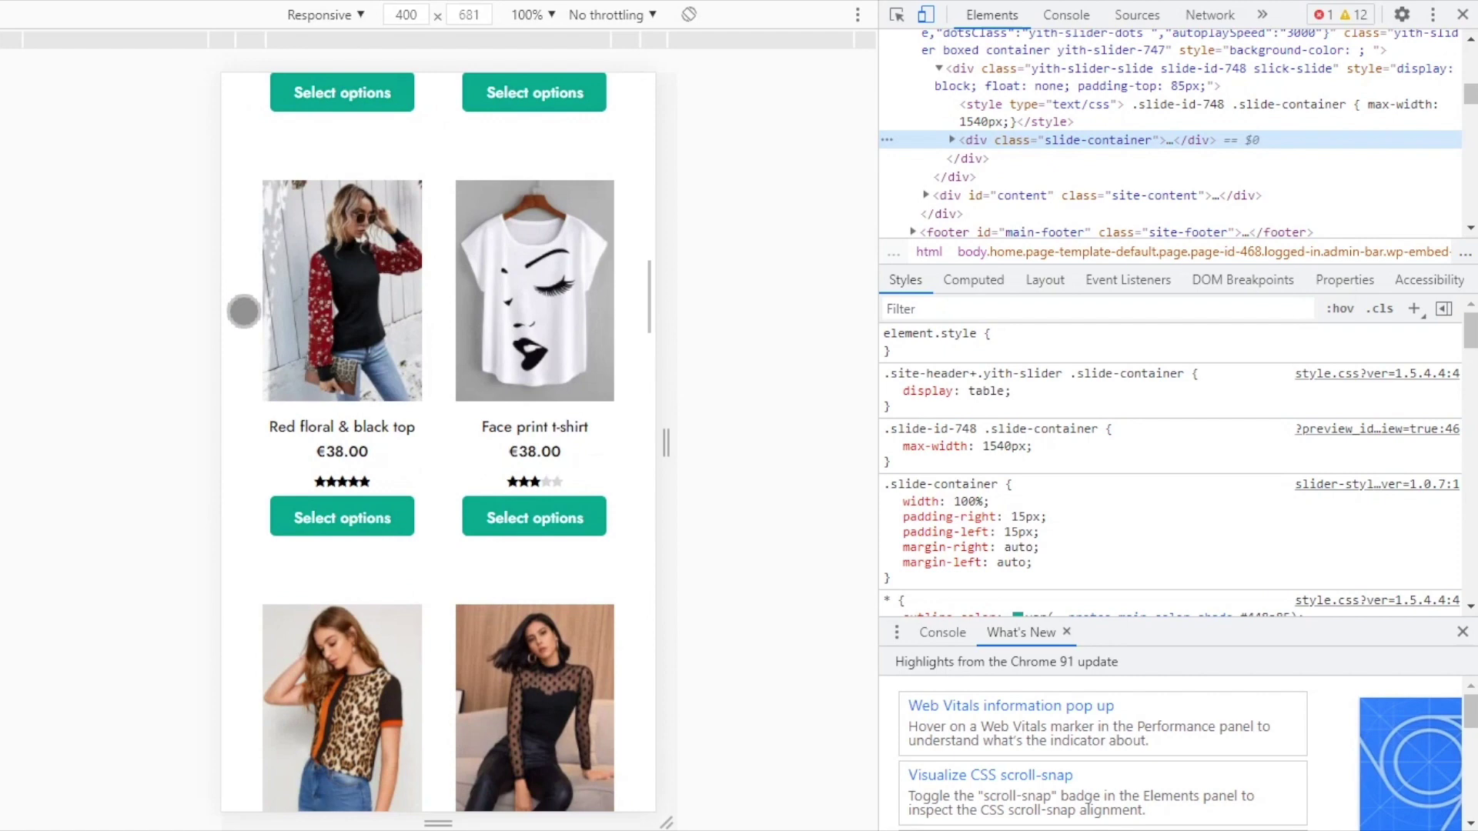
scroll(243, 311, down, 12)
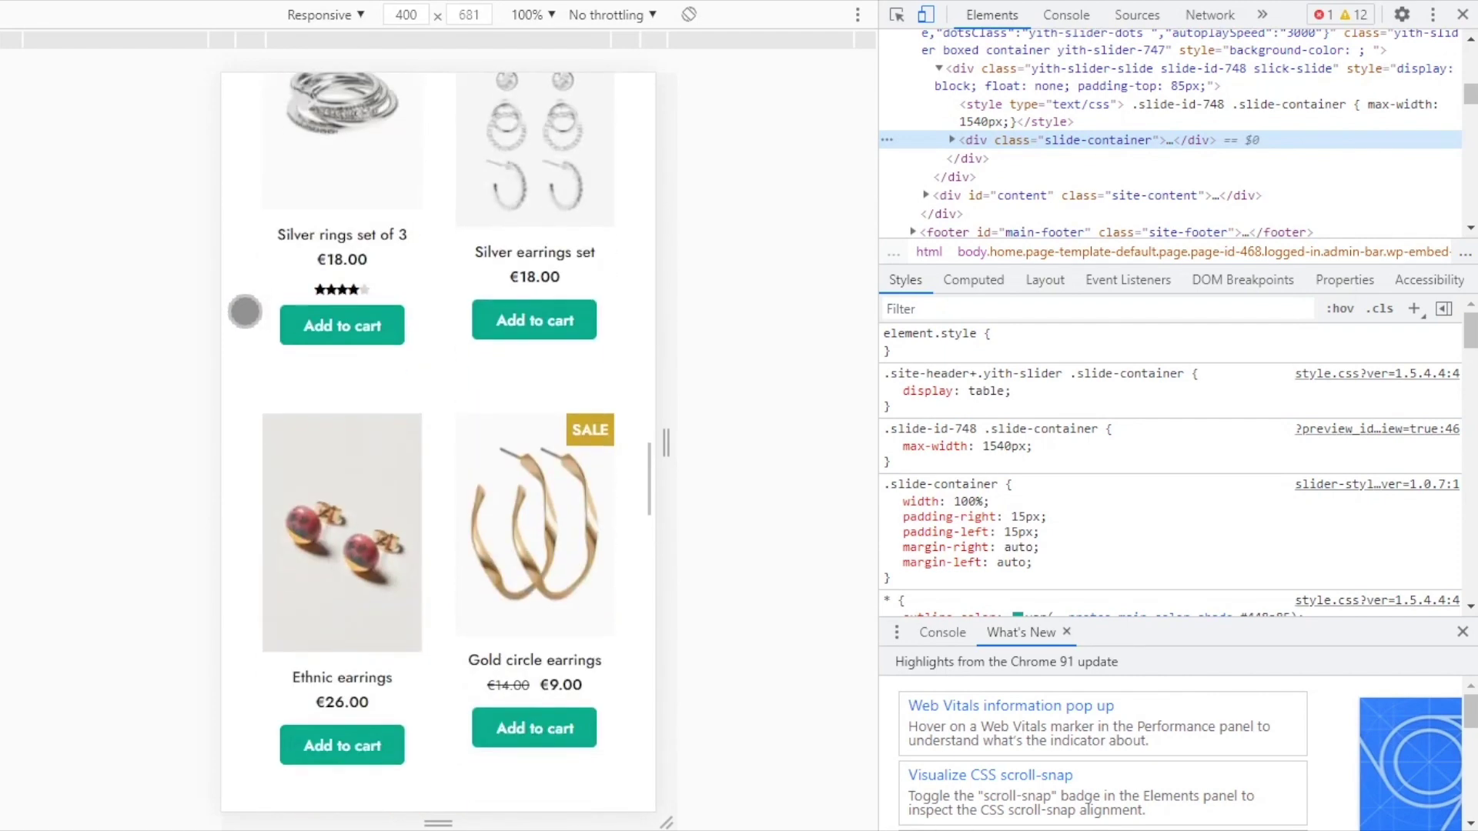
scroll(245, 311, down, 15)
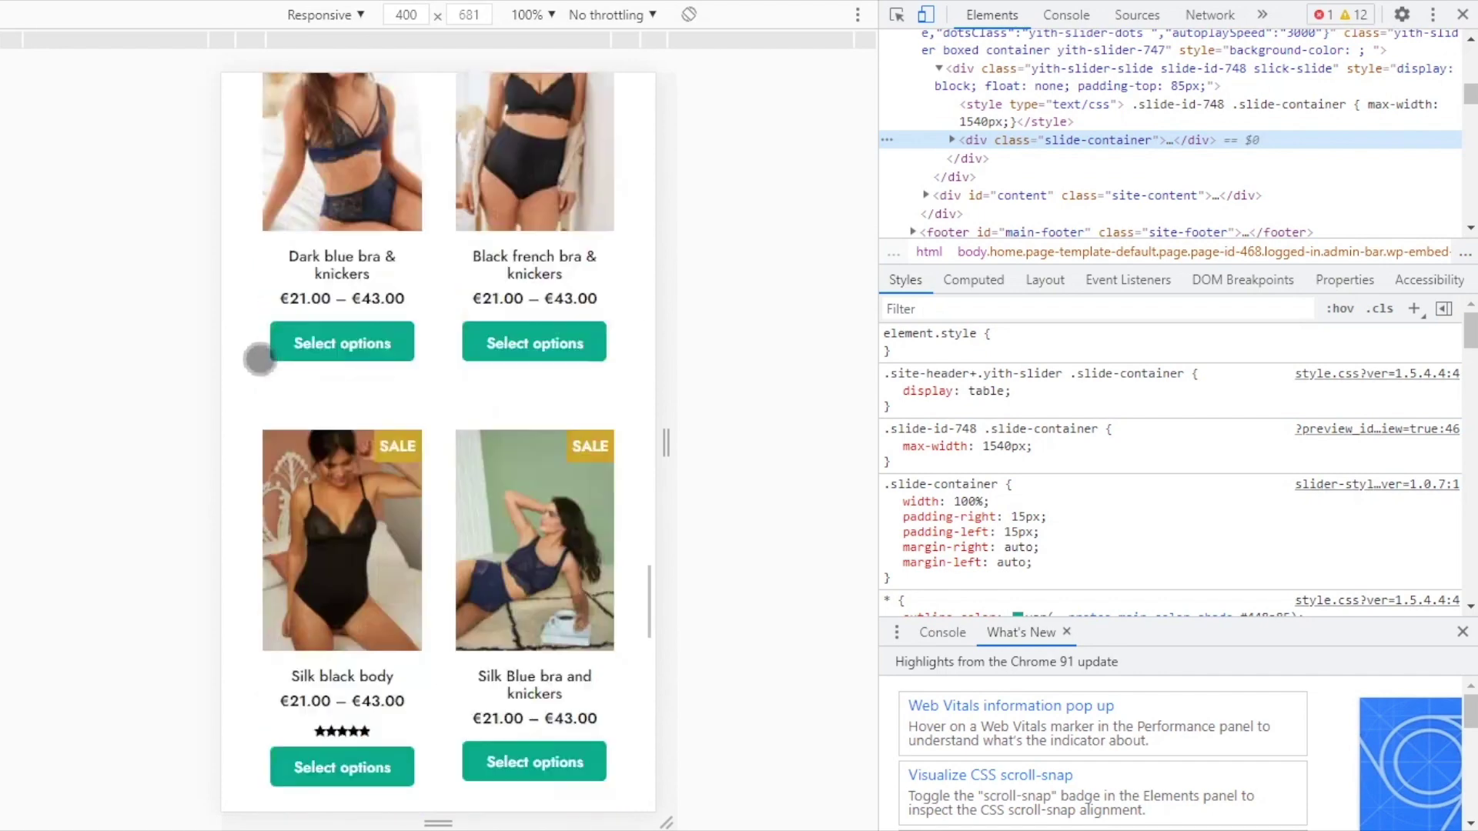
scroll(259, 358, down, 6)
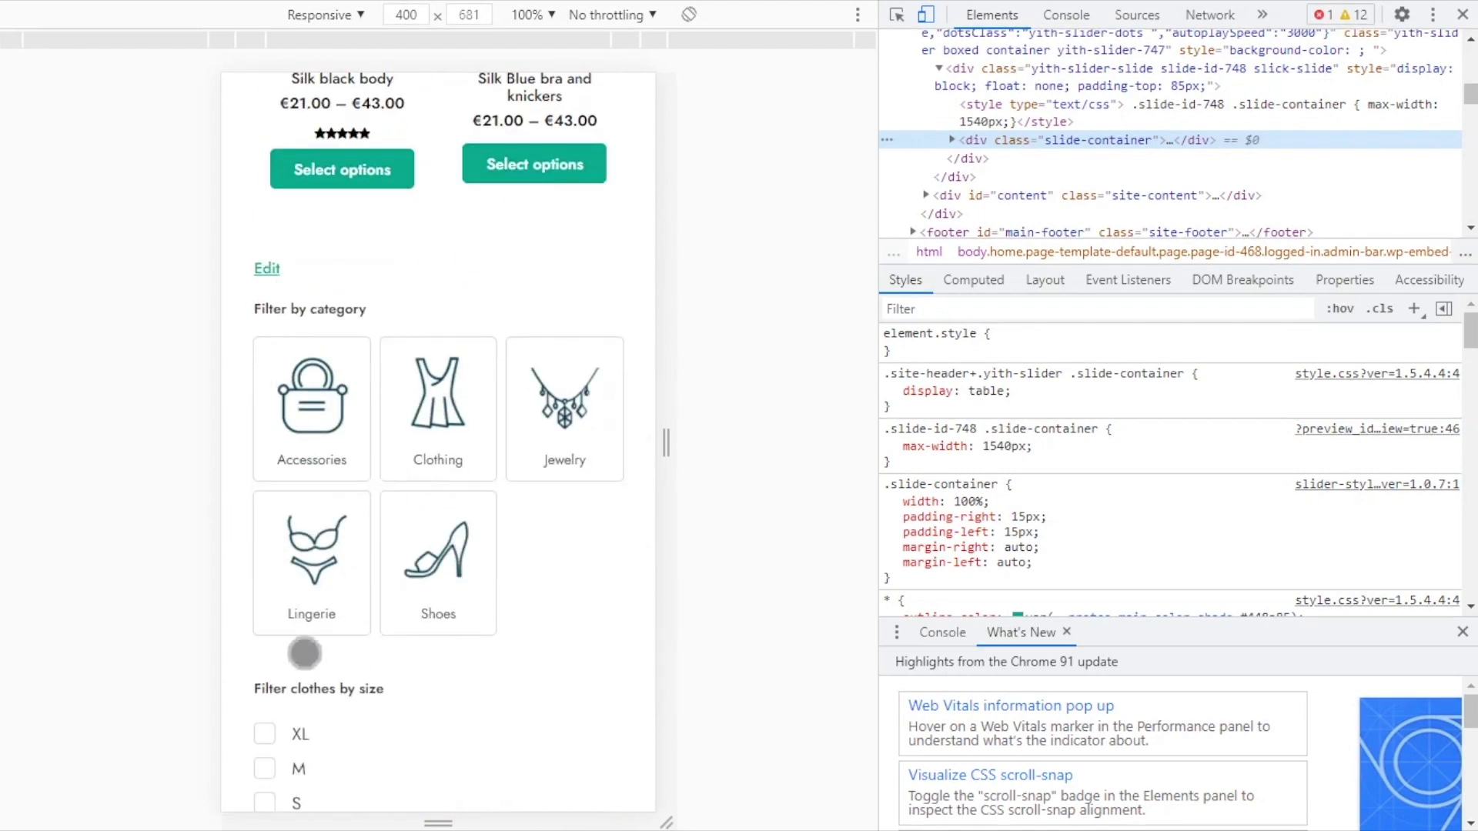
scroll(628, 646, down, 1)
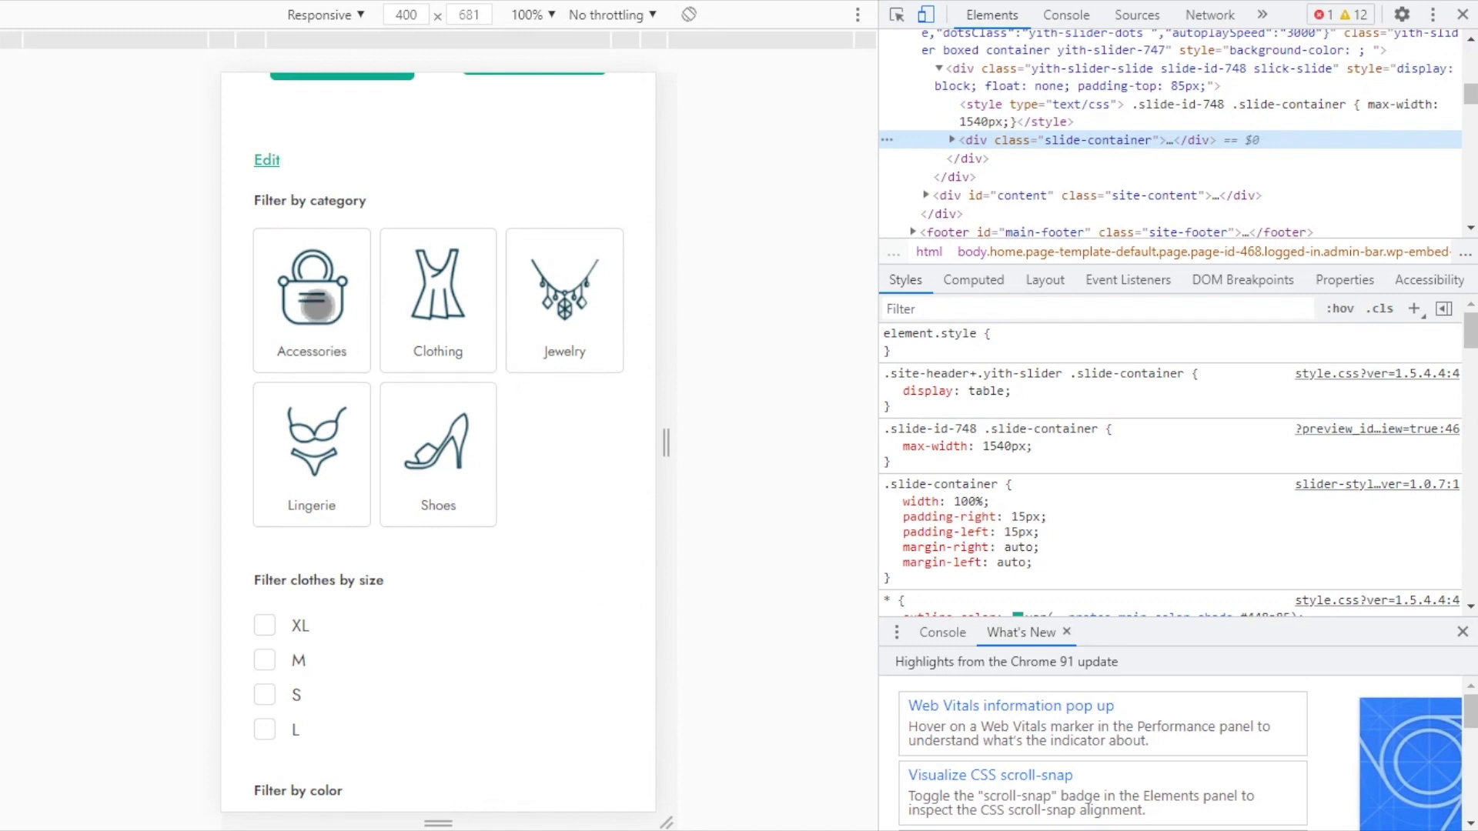
Filter to Accessories and Red, leaving three red bags and Reset filters
click(312, 306)
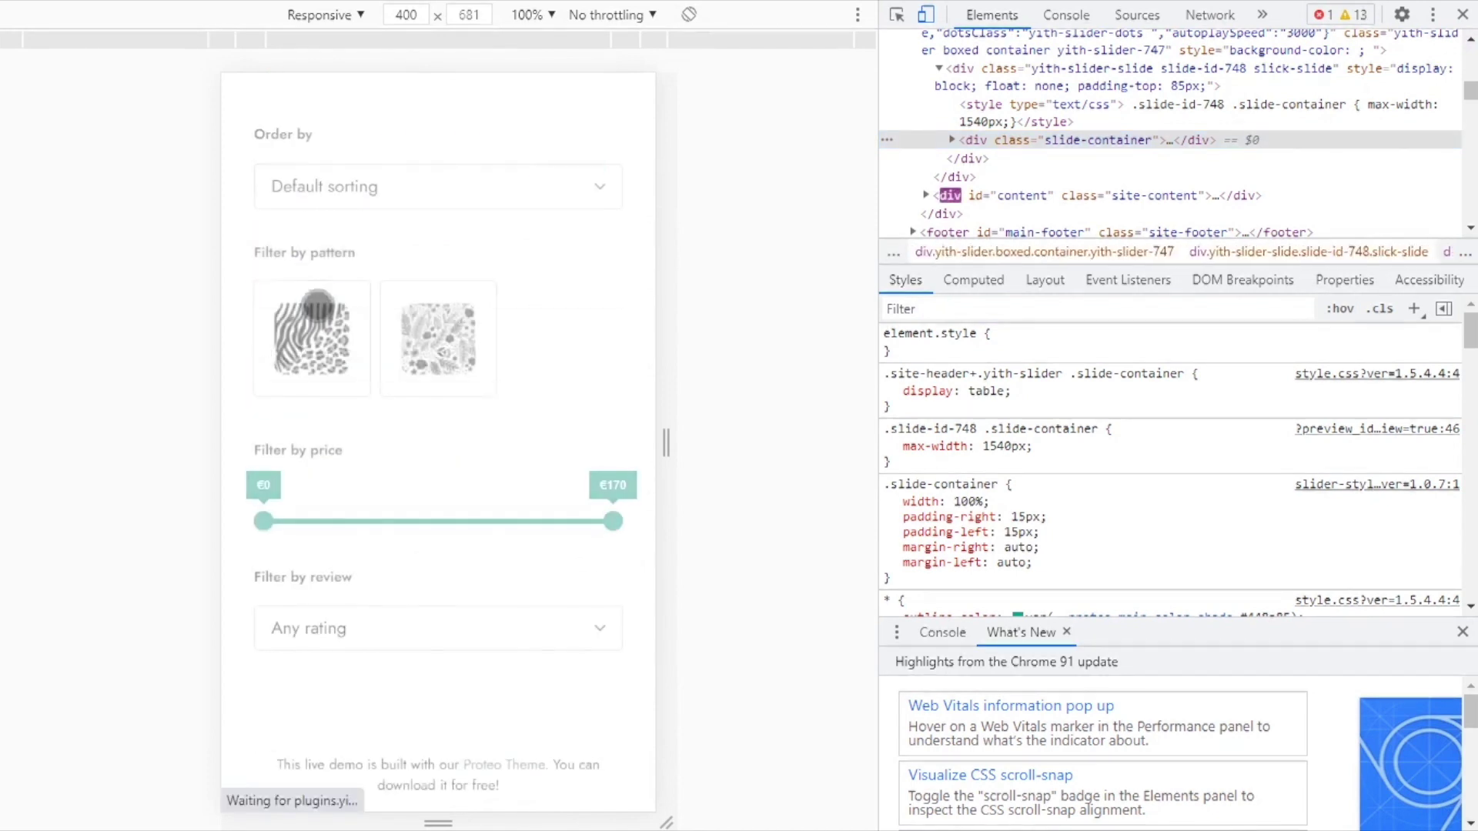
scroll(529, 459, up, 3)
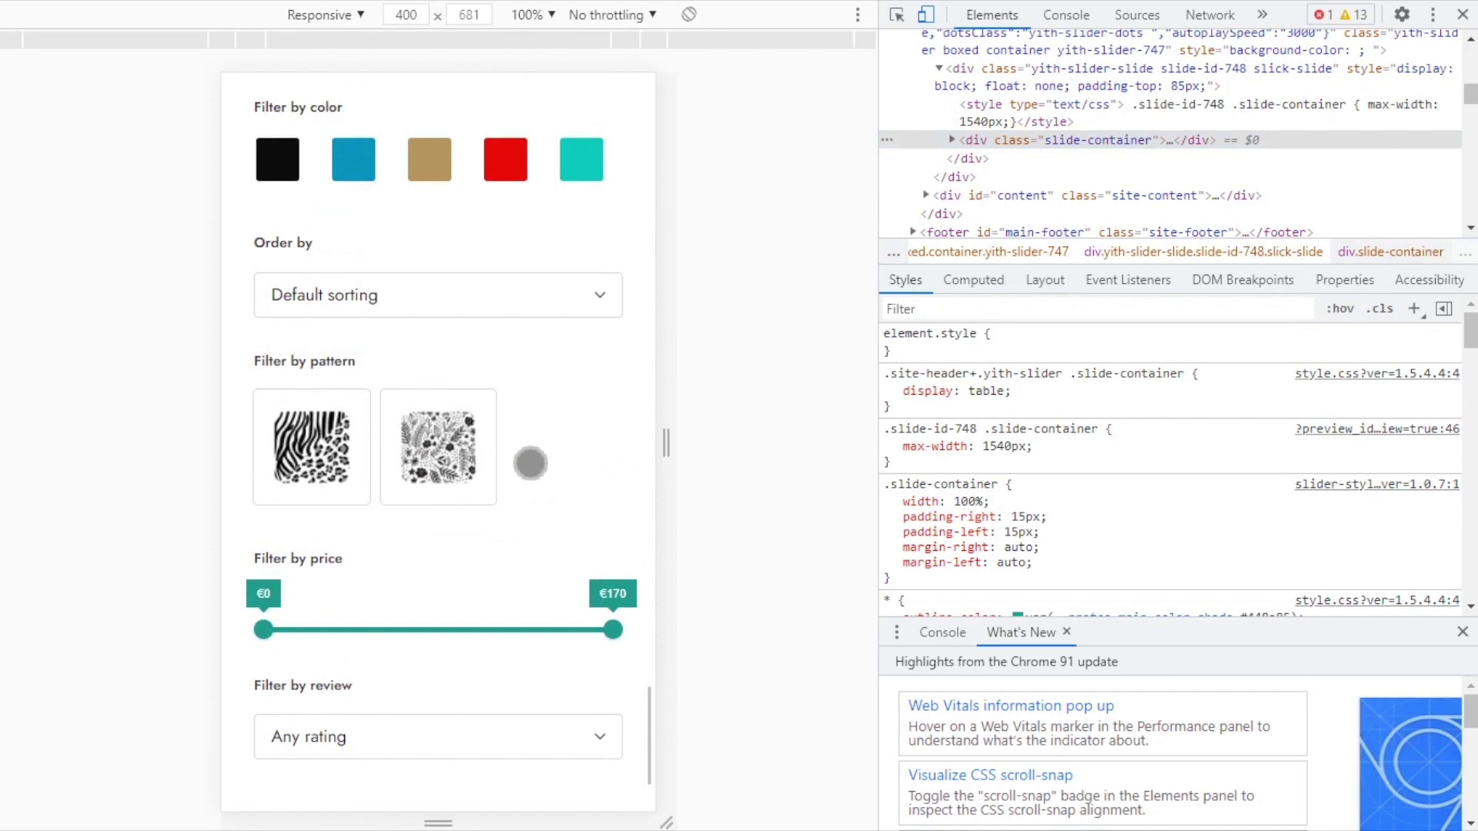
scroll(535, 474, up, 10)
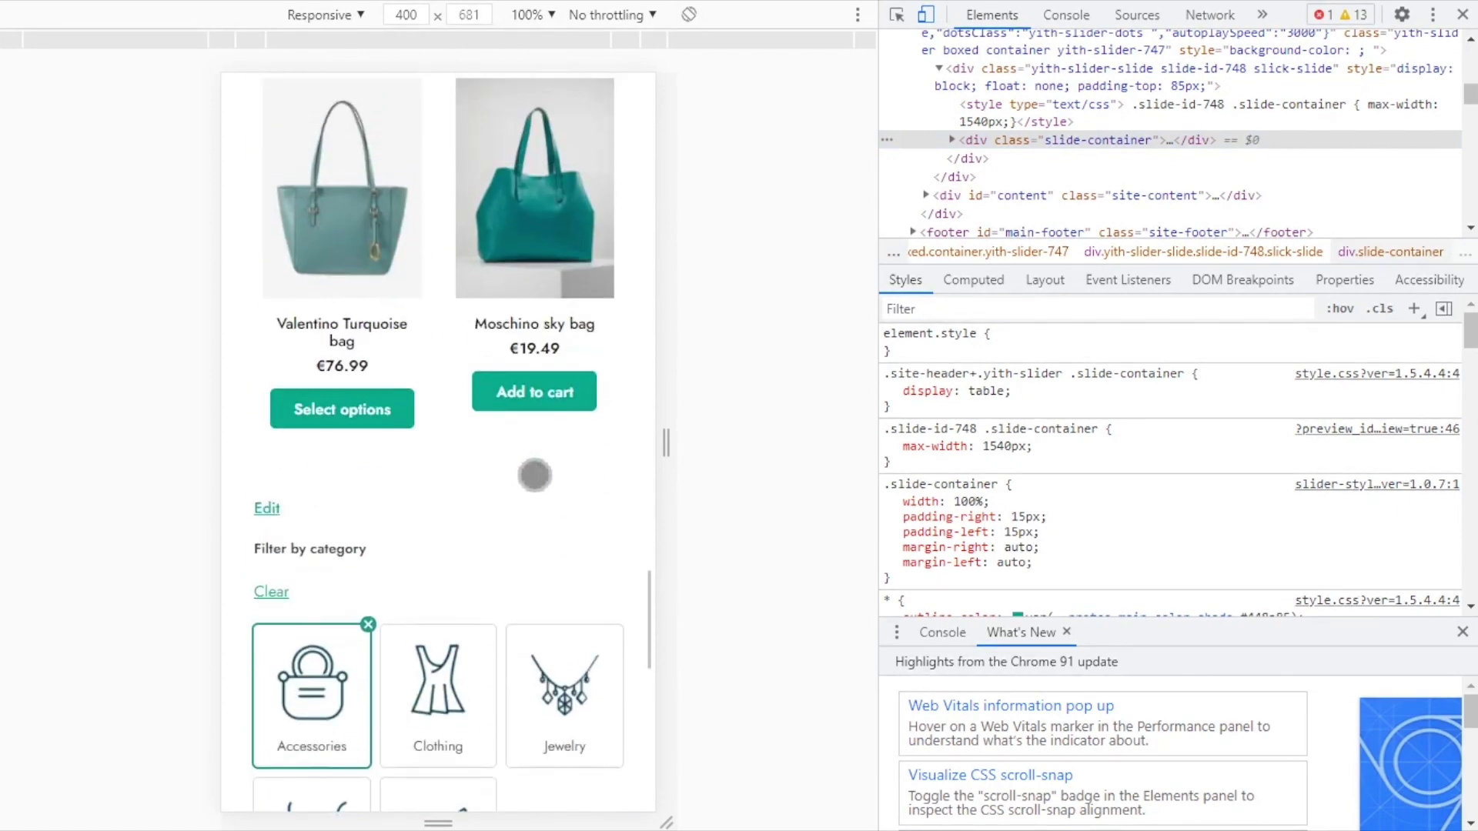
scroll(535, 474, up, 8)
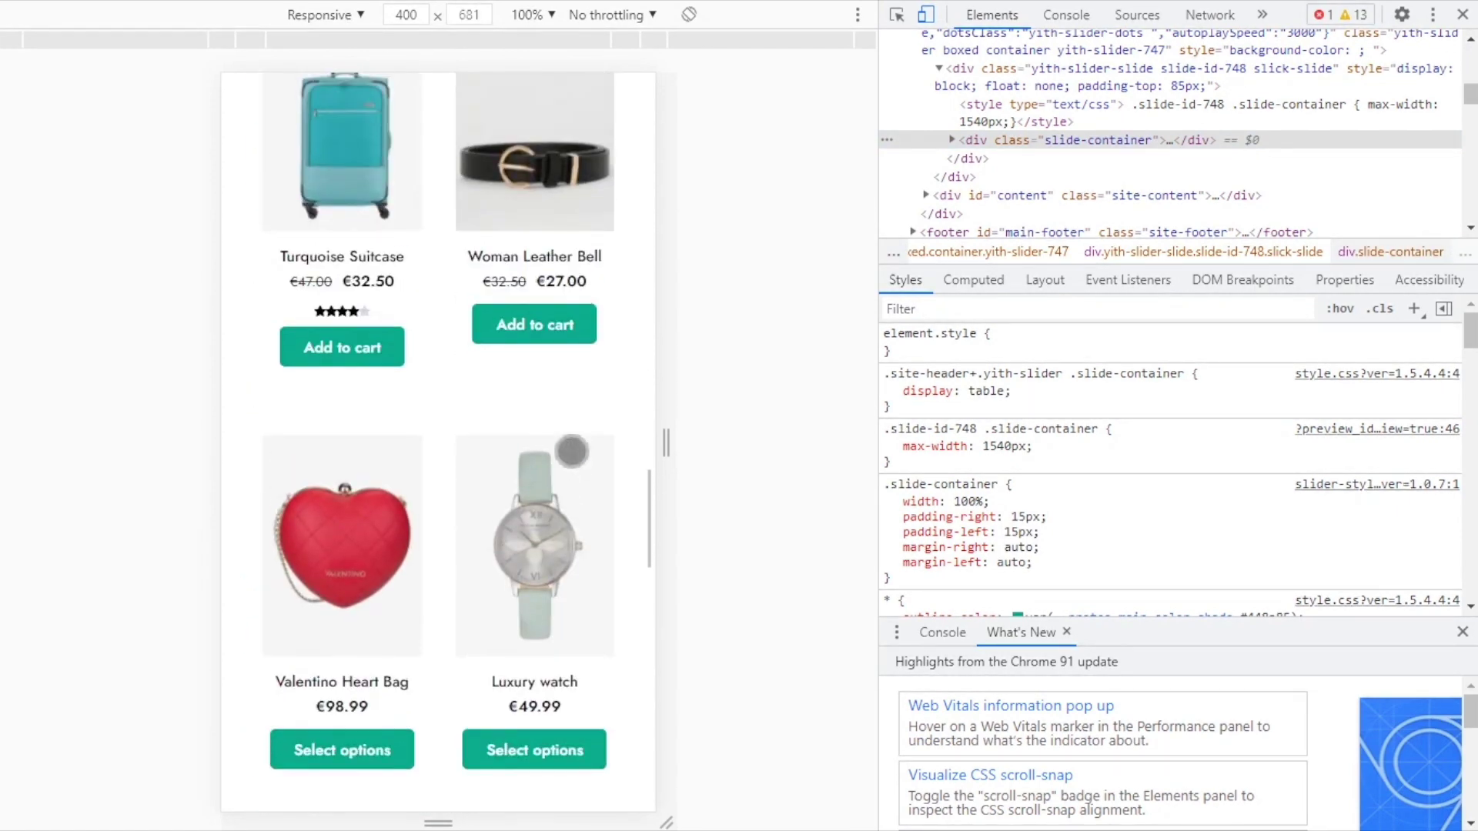
scroll(616, 459, down, 4)
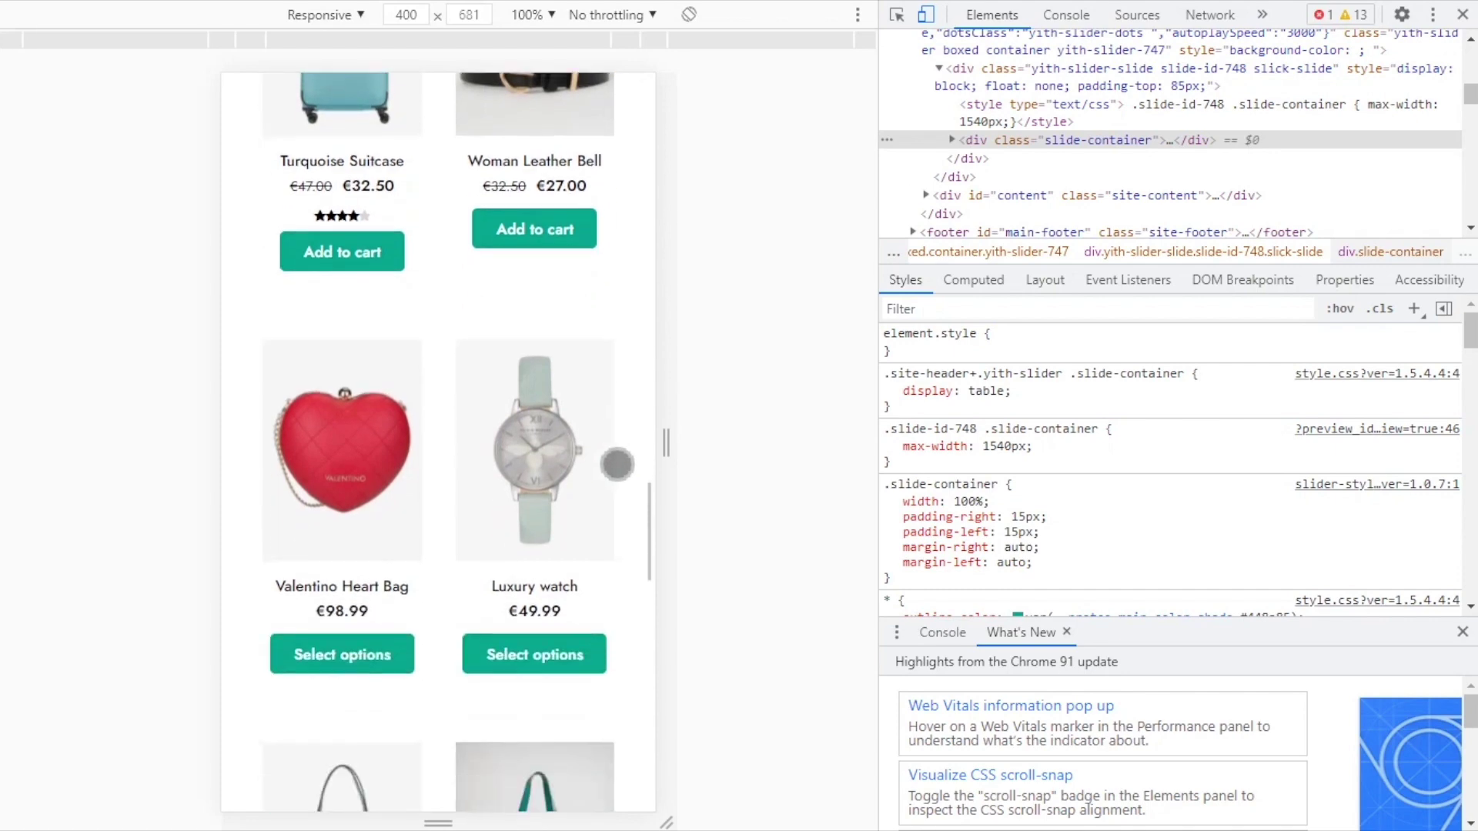
scroll(622, 458, down, 8)
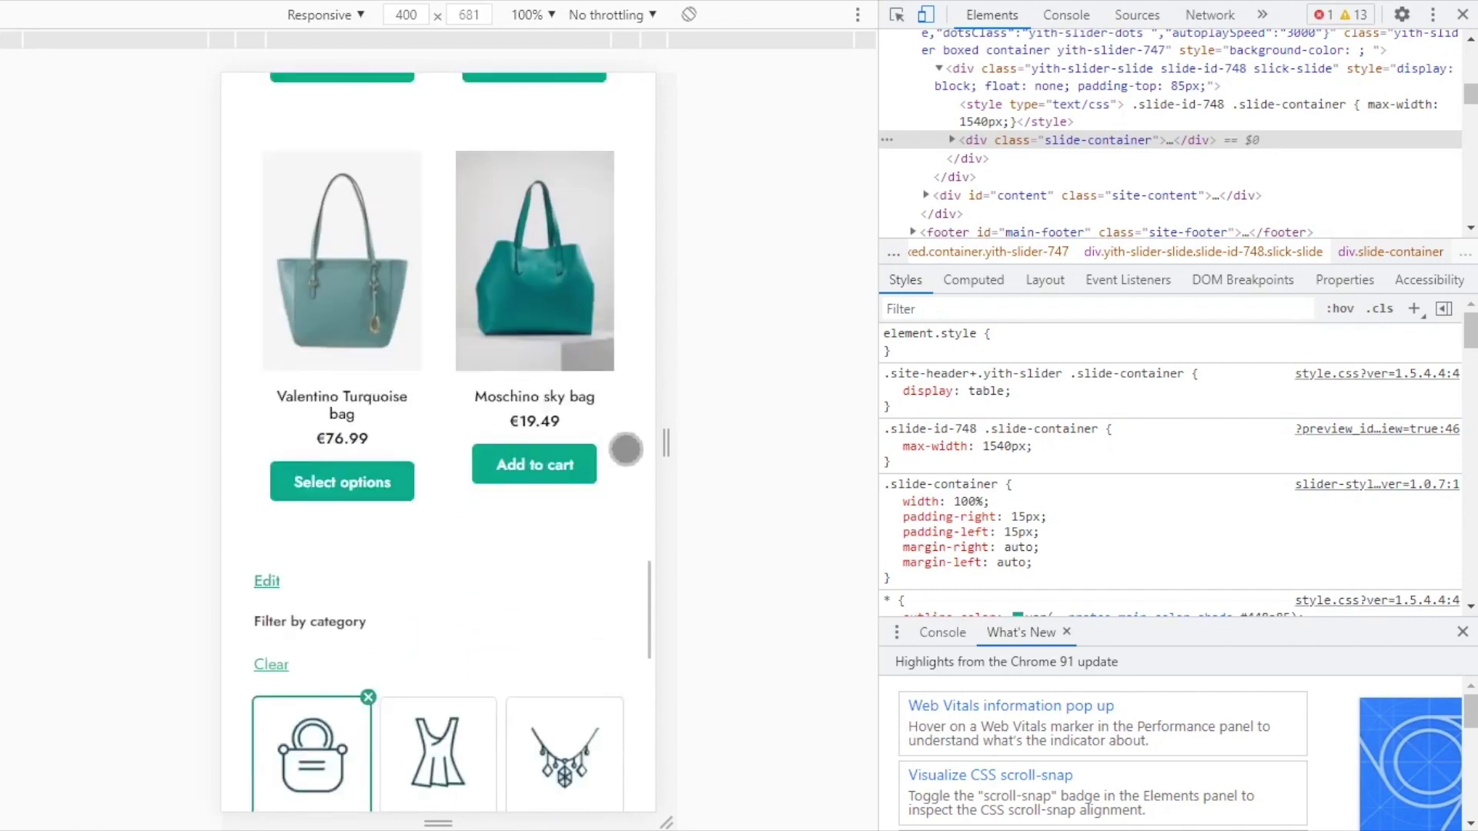
scroll(600, 429, down, 4)
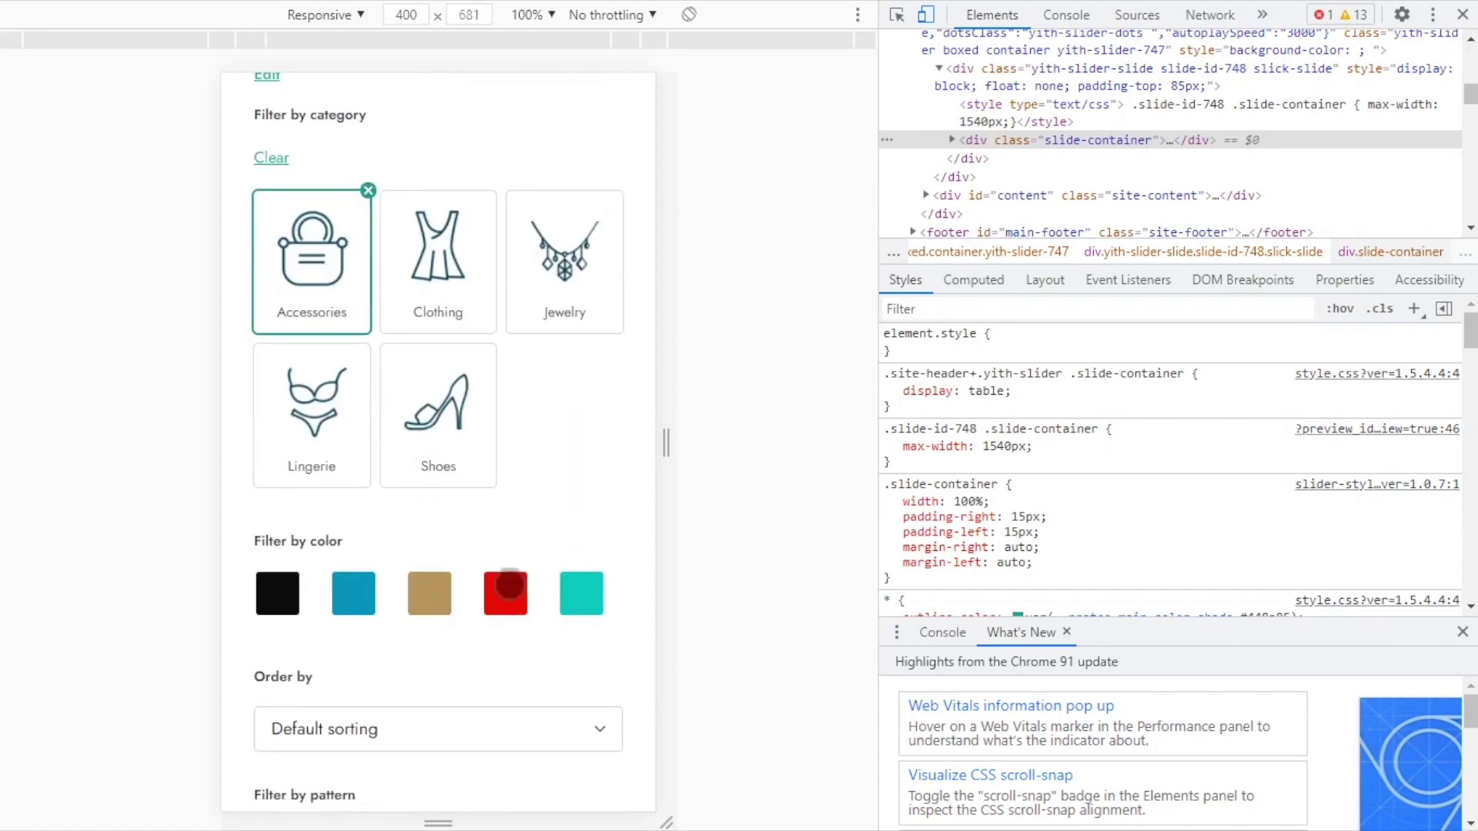
click(505, 603)
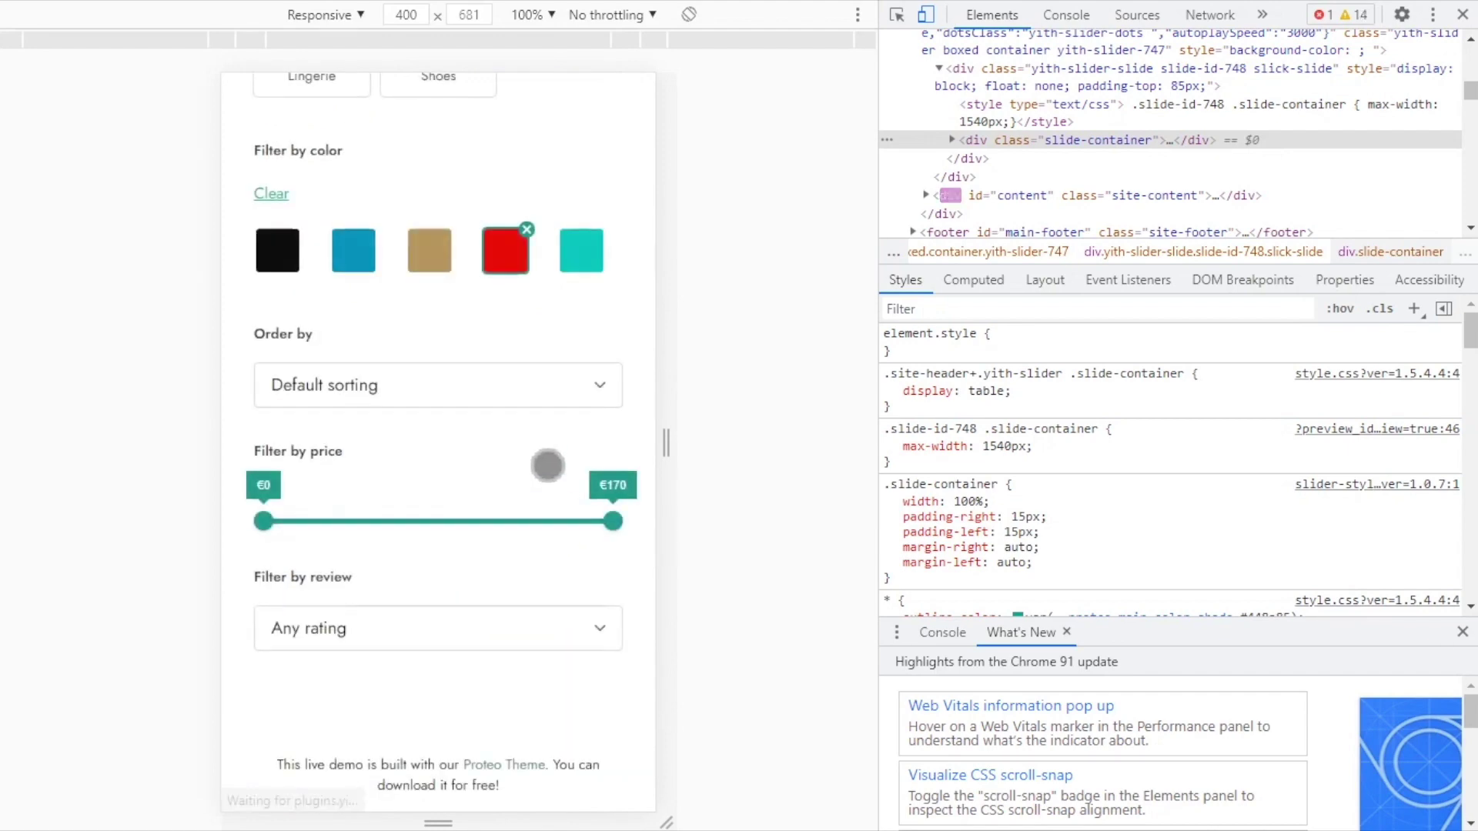
scroll(541, 460, up, 8)
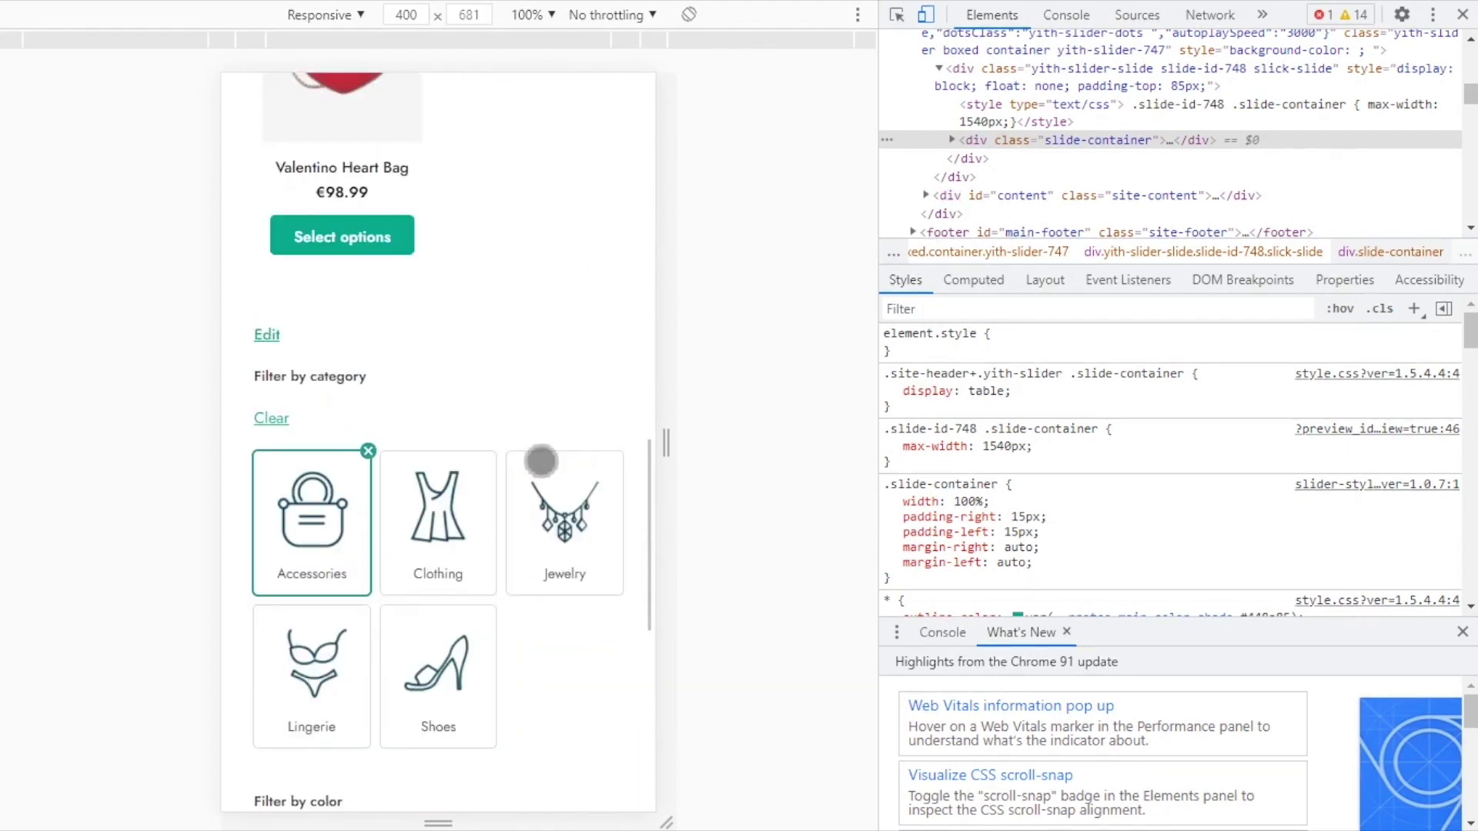
scroll(541, 460, up, 3)
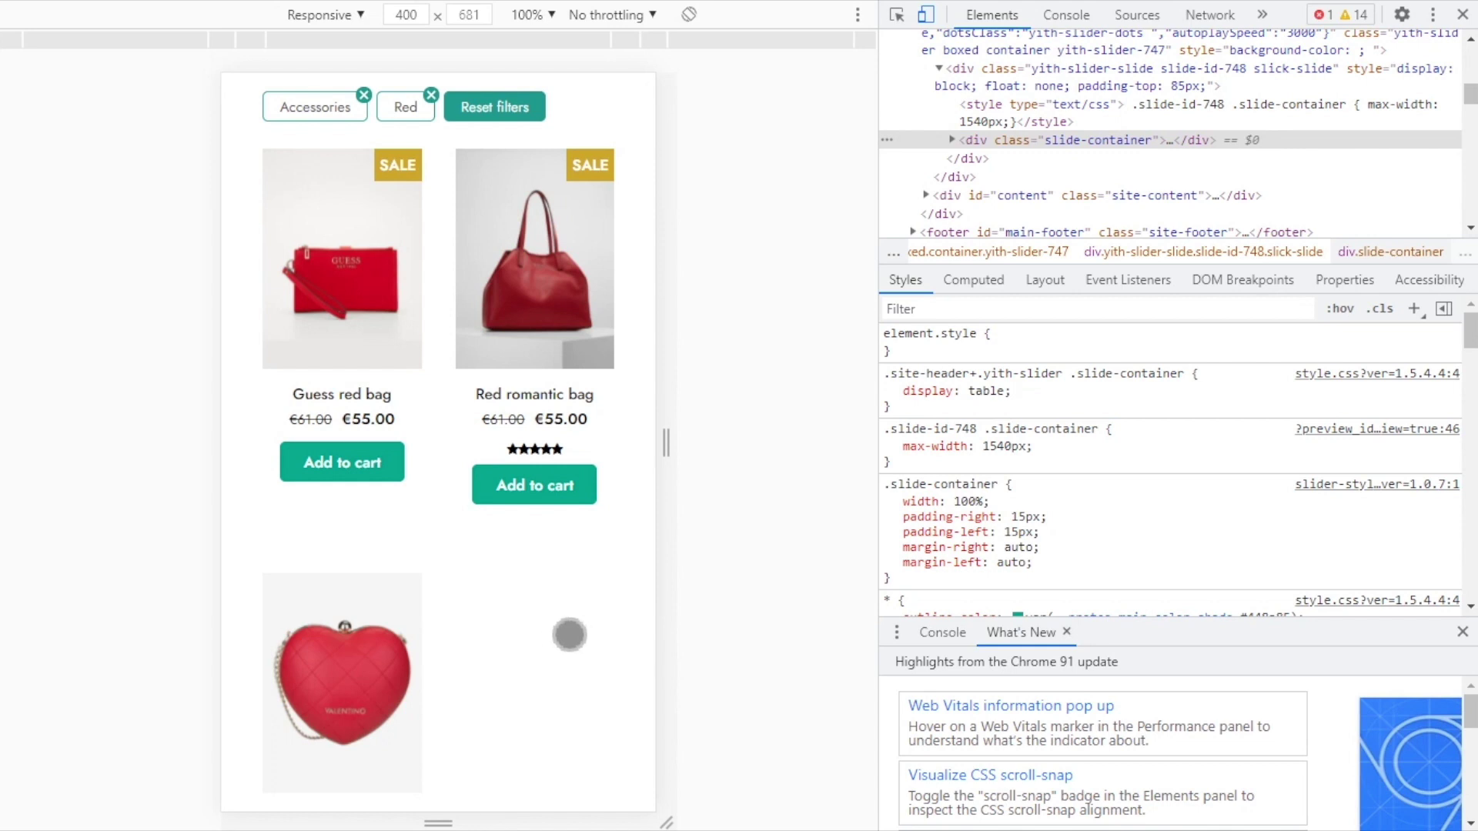
Return to desktop view and go to the YITH Ajax Product Filter admin settings
click(1465, 17)
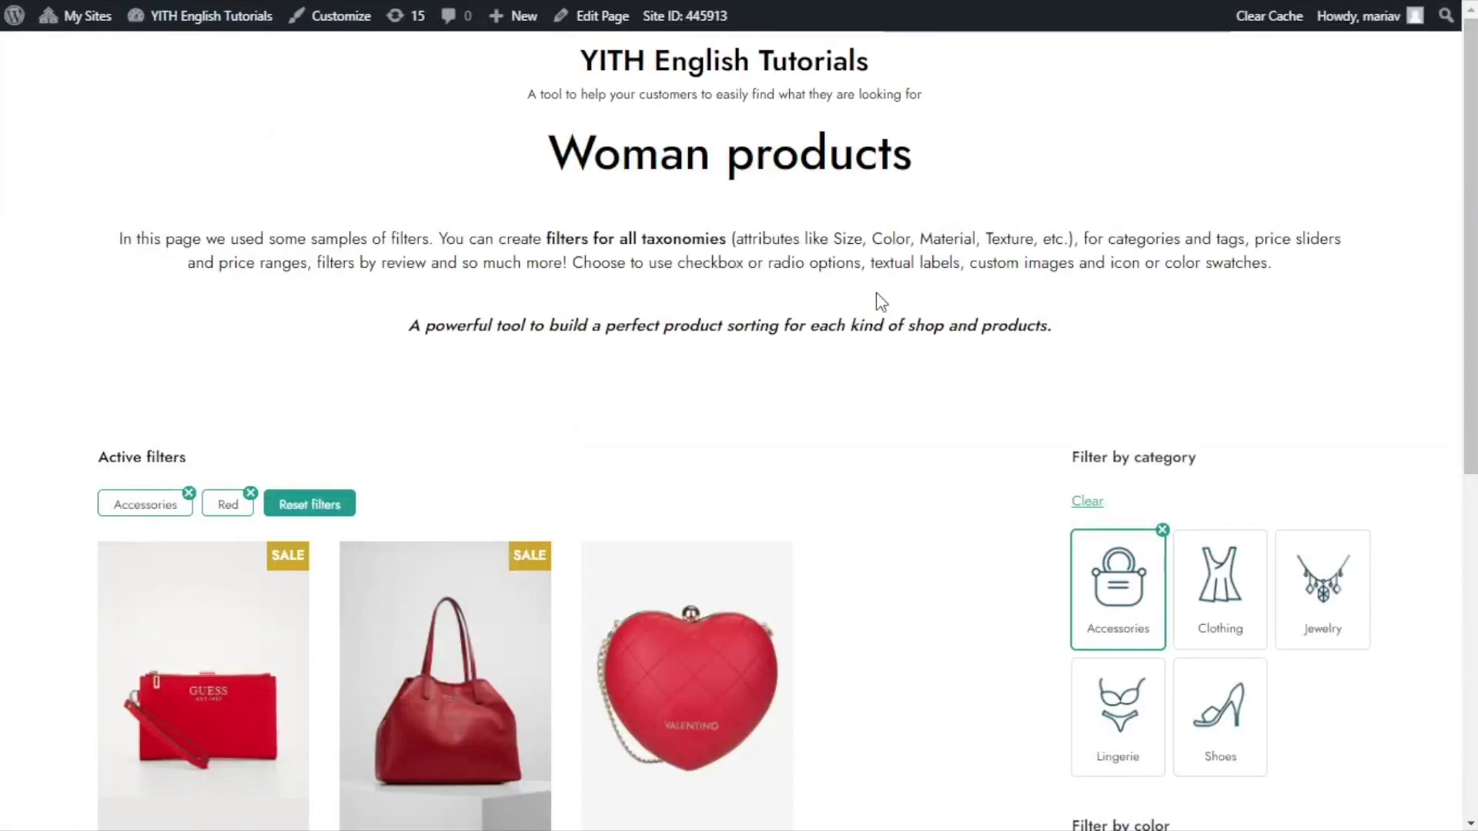
mouse_move(228, 29)
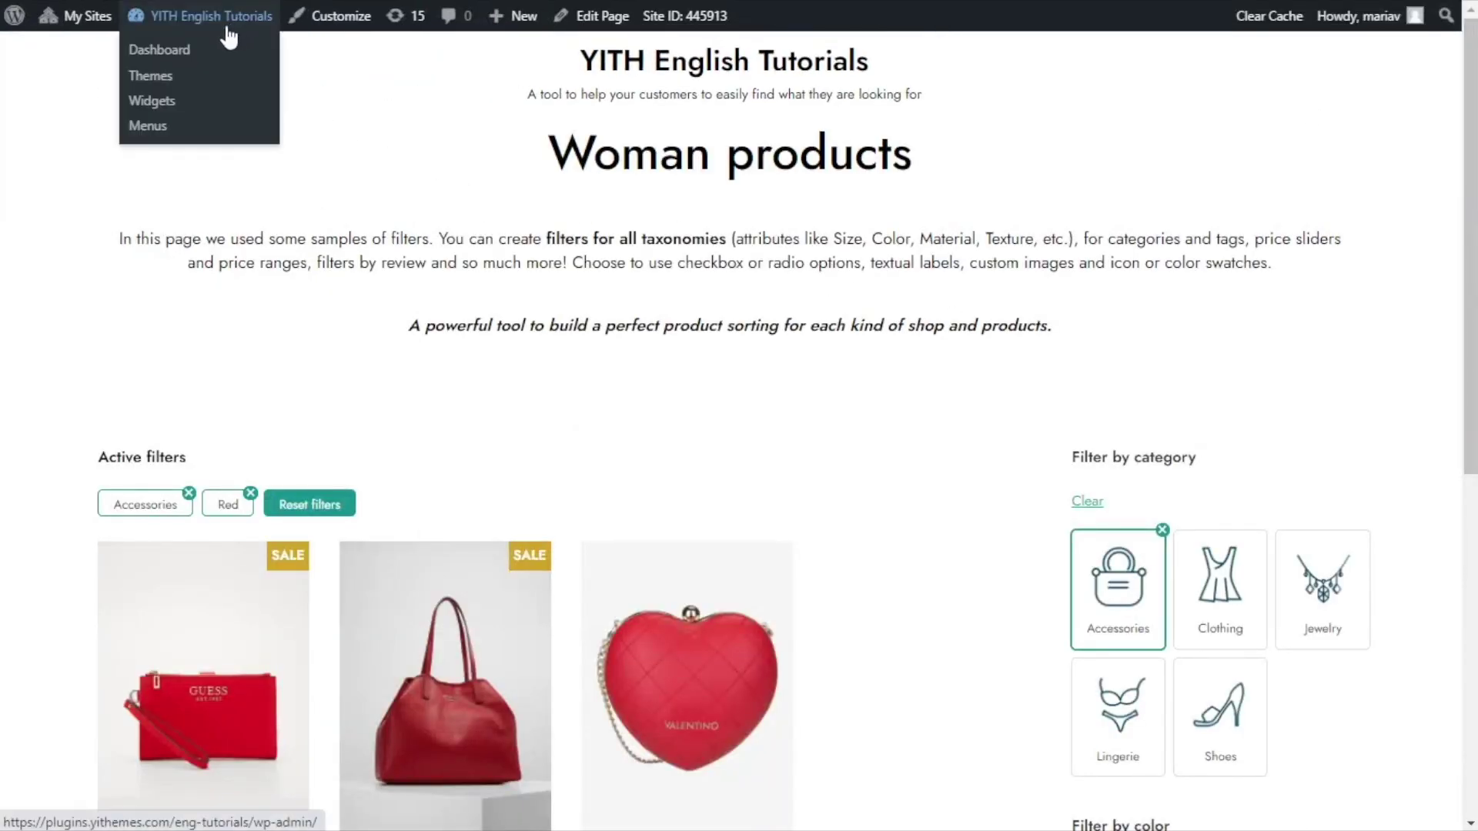
click(203, 54)
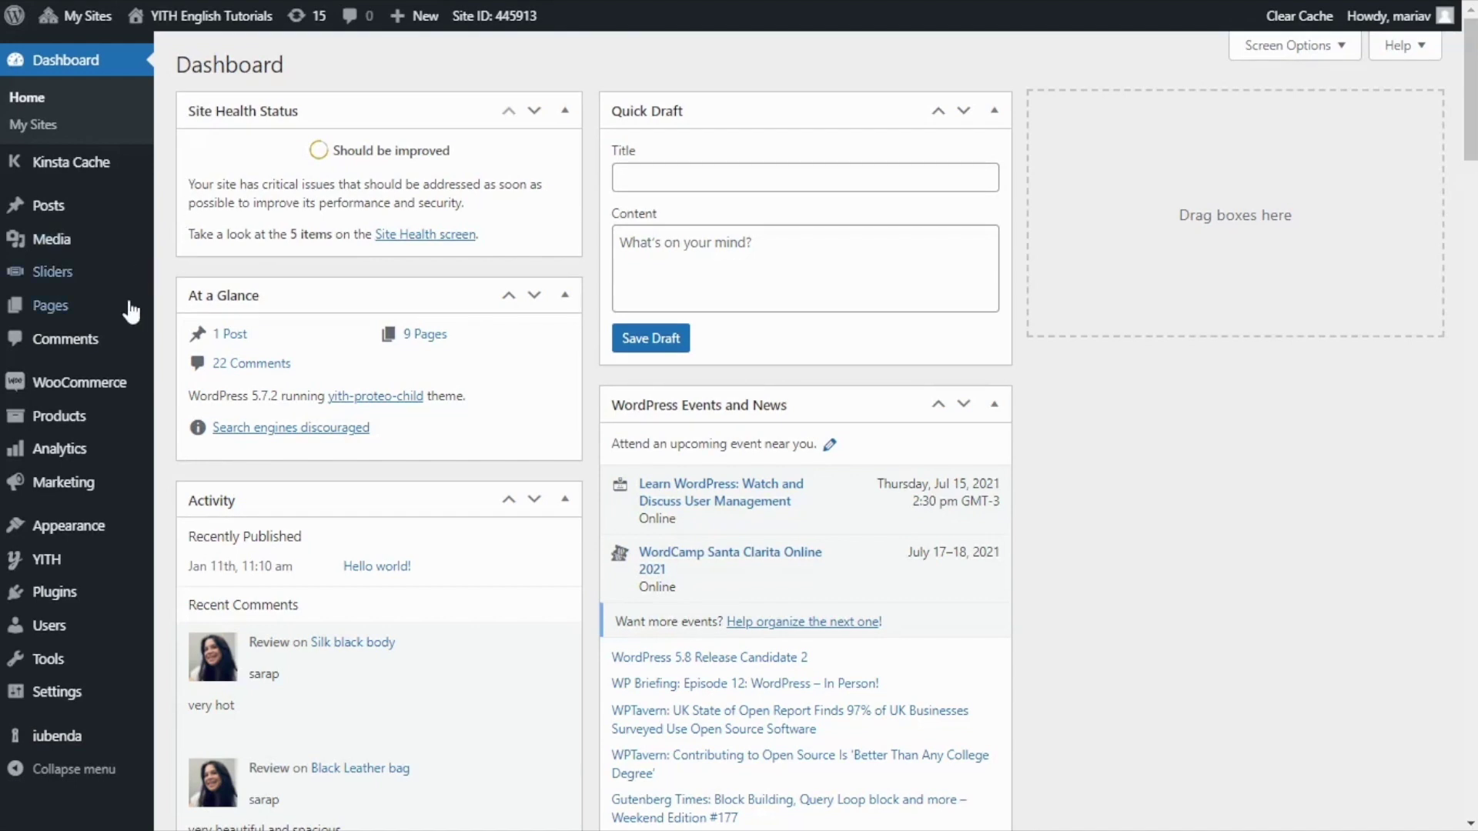
mouse_move(128, 566)
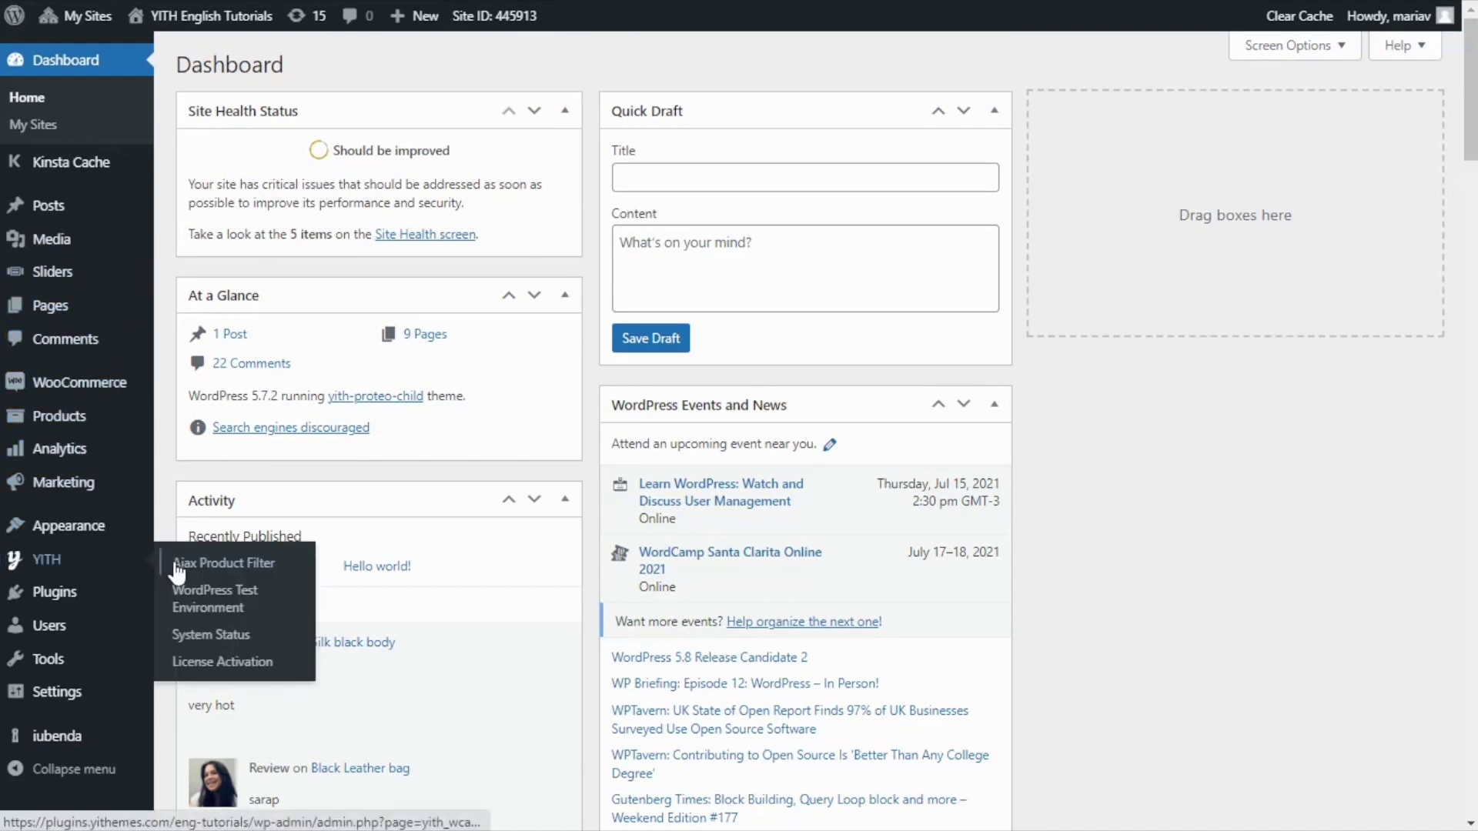
click(261, 575)
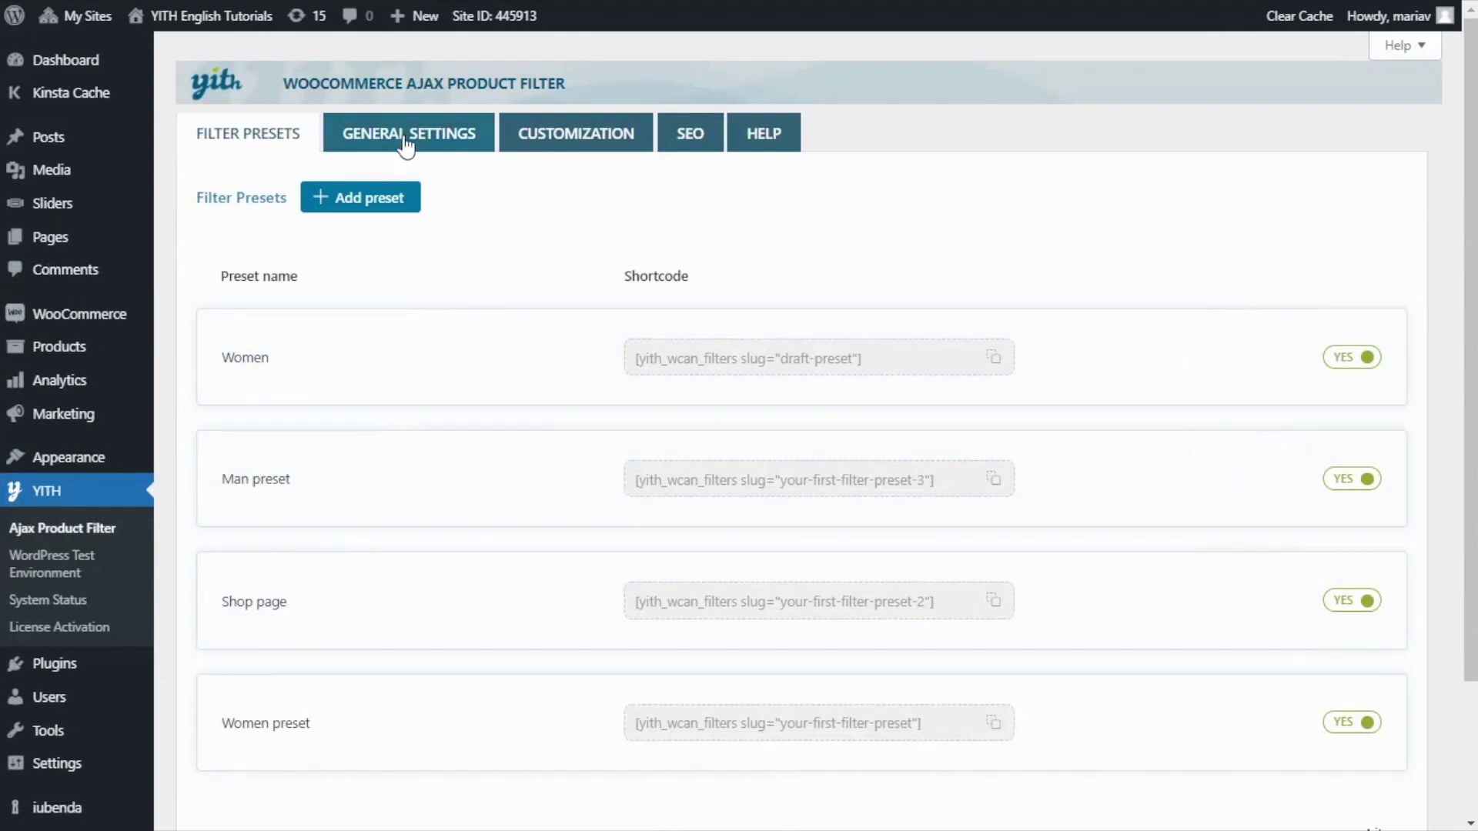
Save the General Settings with Show reset button and Show as modal on mobile enabled
click(408, 139)
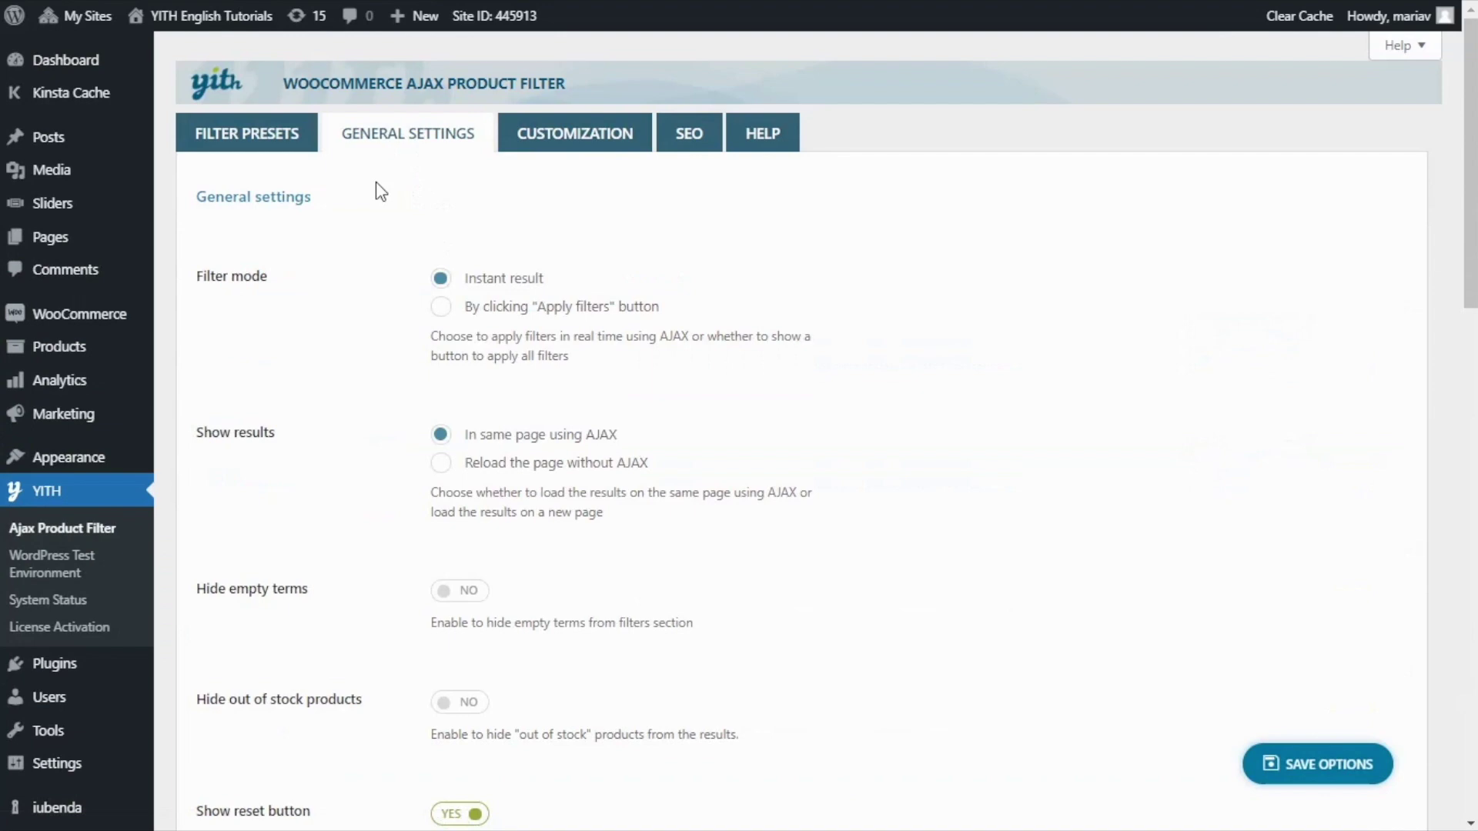
scroll(374, 204, down, 2)
scroll(376, 206, down, 8)
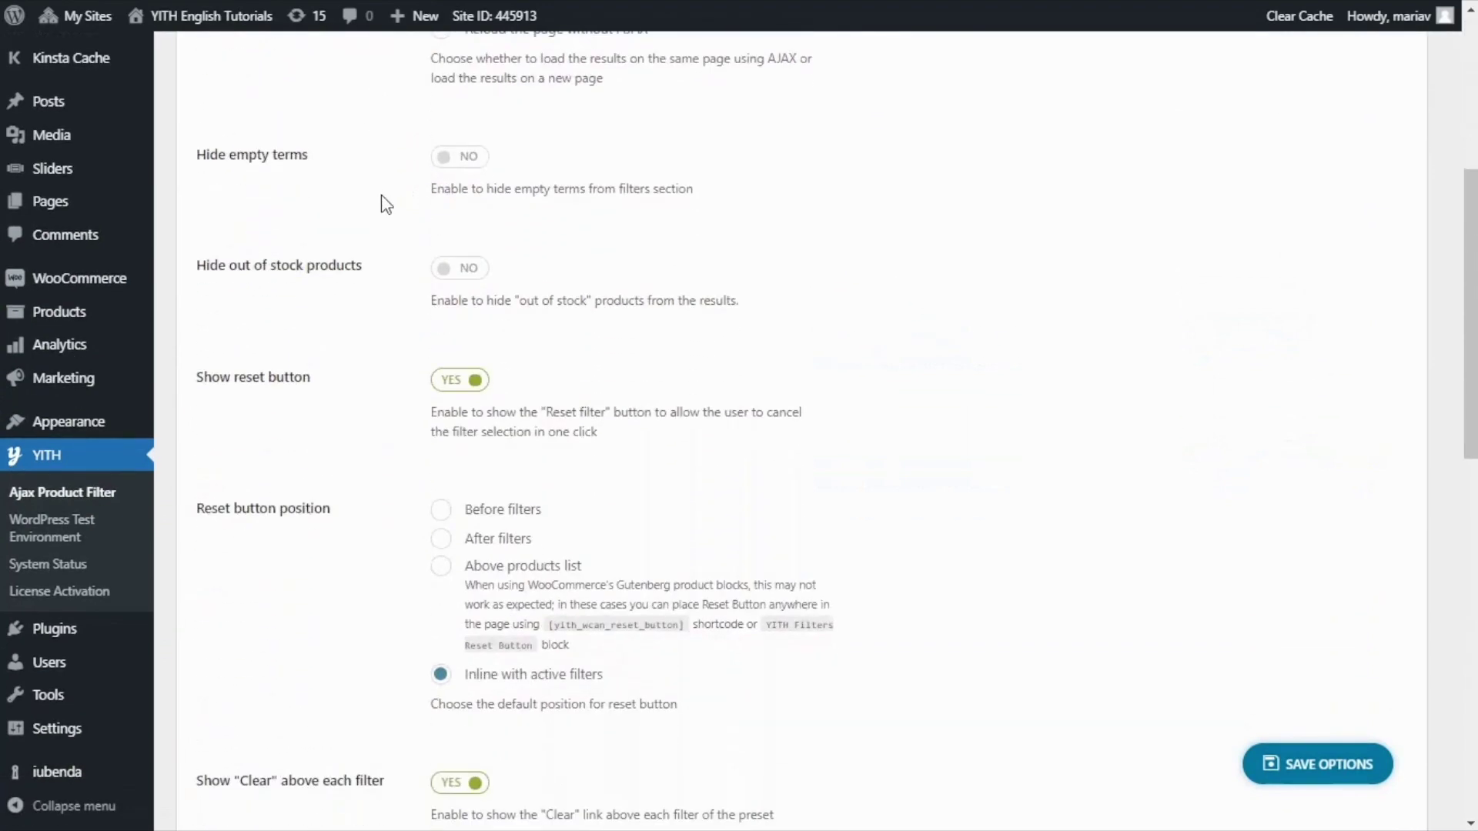
scroll(389, 210, down, 7)
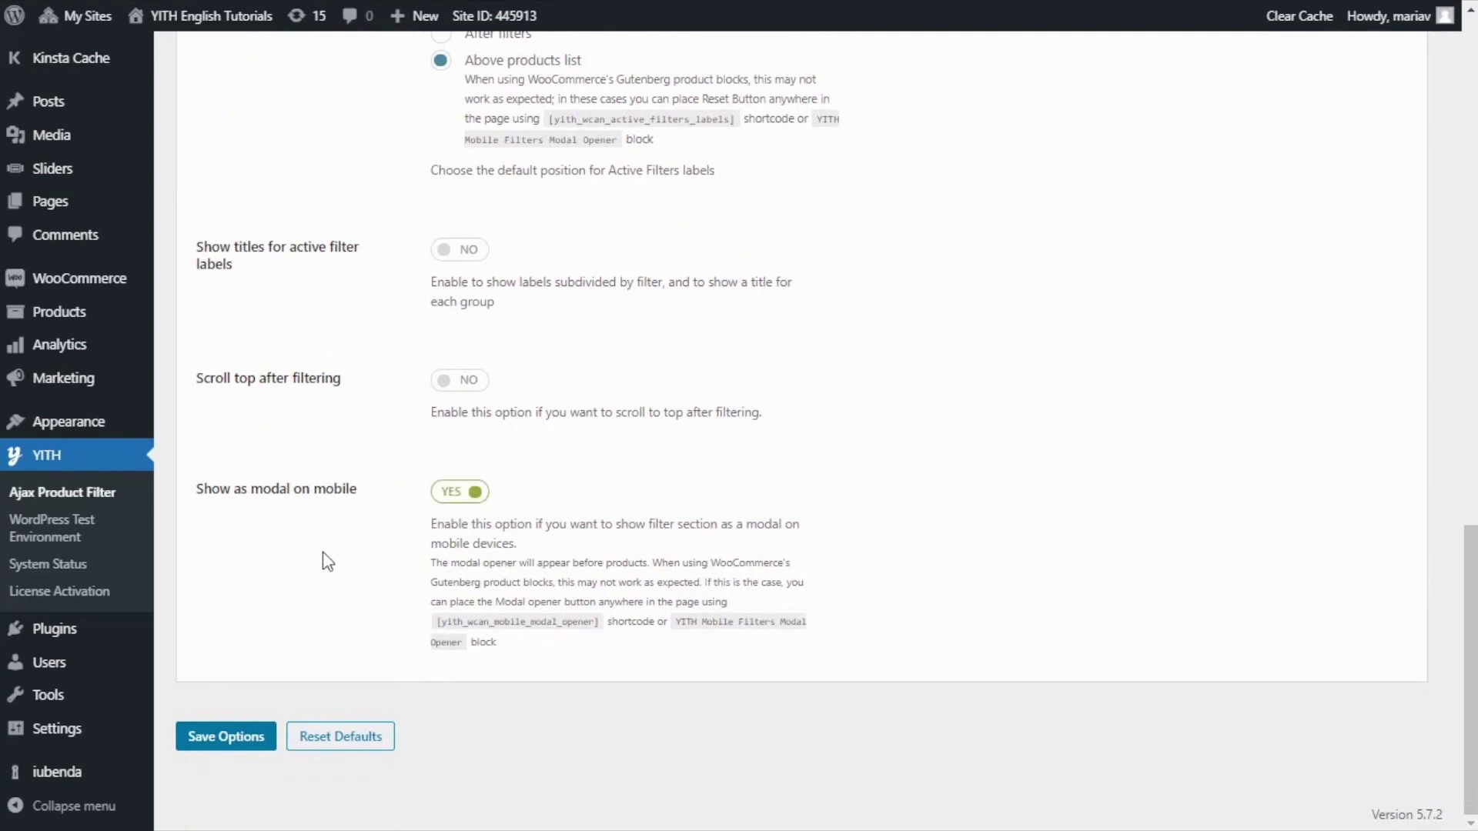
click(229, 739)
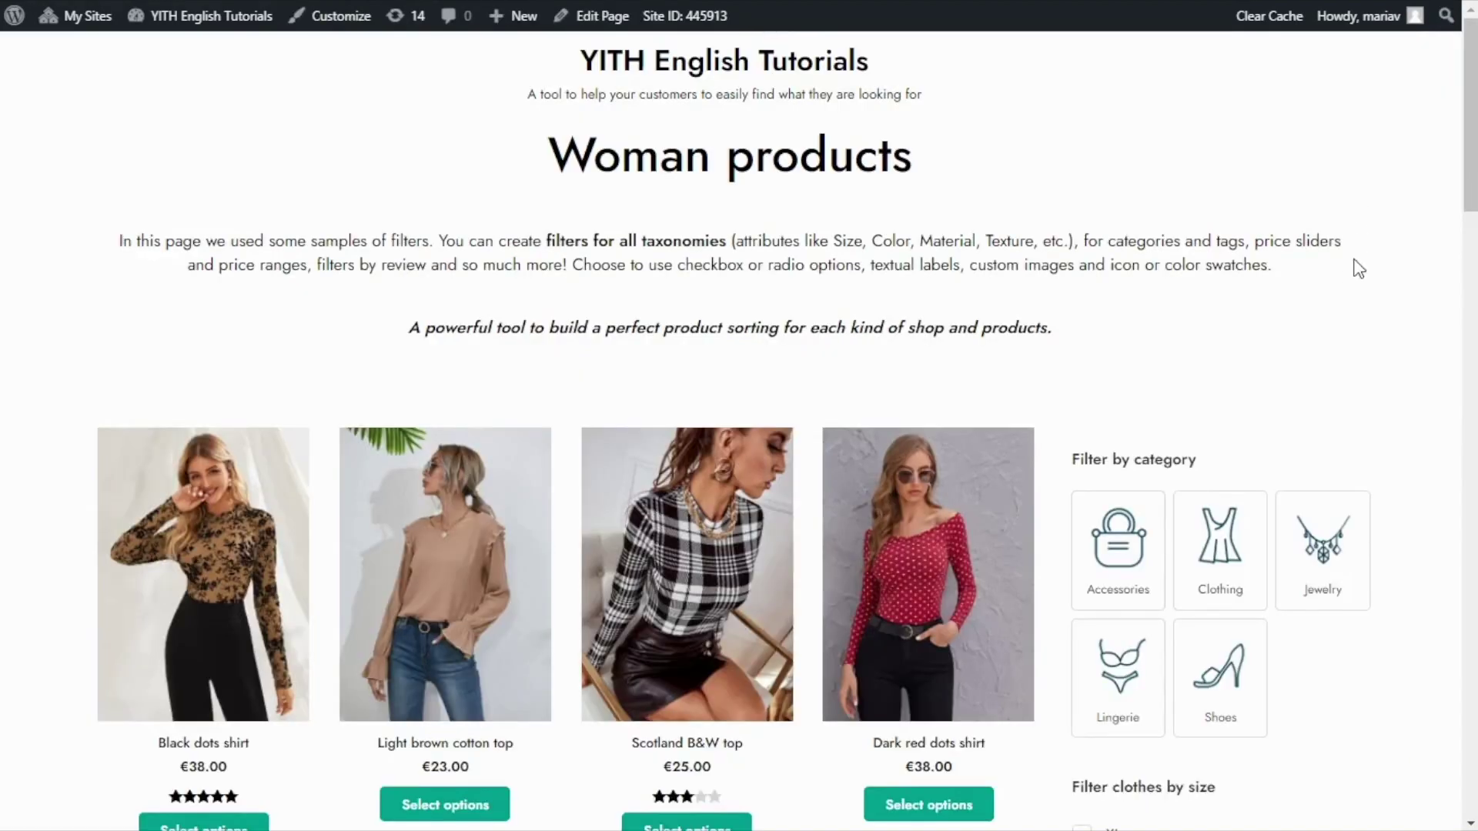
Scroll through the Woman products grid and its category, size and color filters at desktop width
scroll(1355, 265, down, 2)
scroll(1372, 226, down, 4)
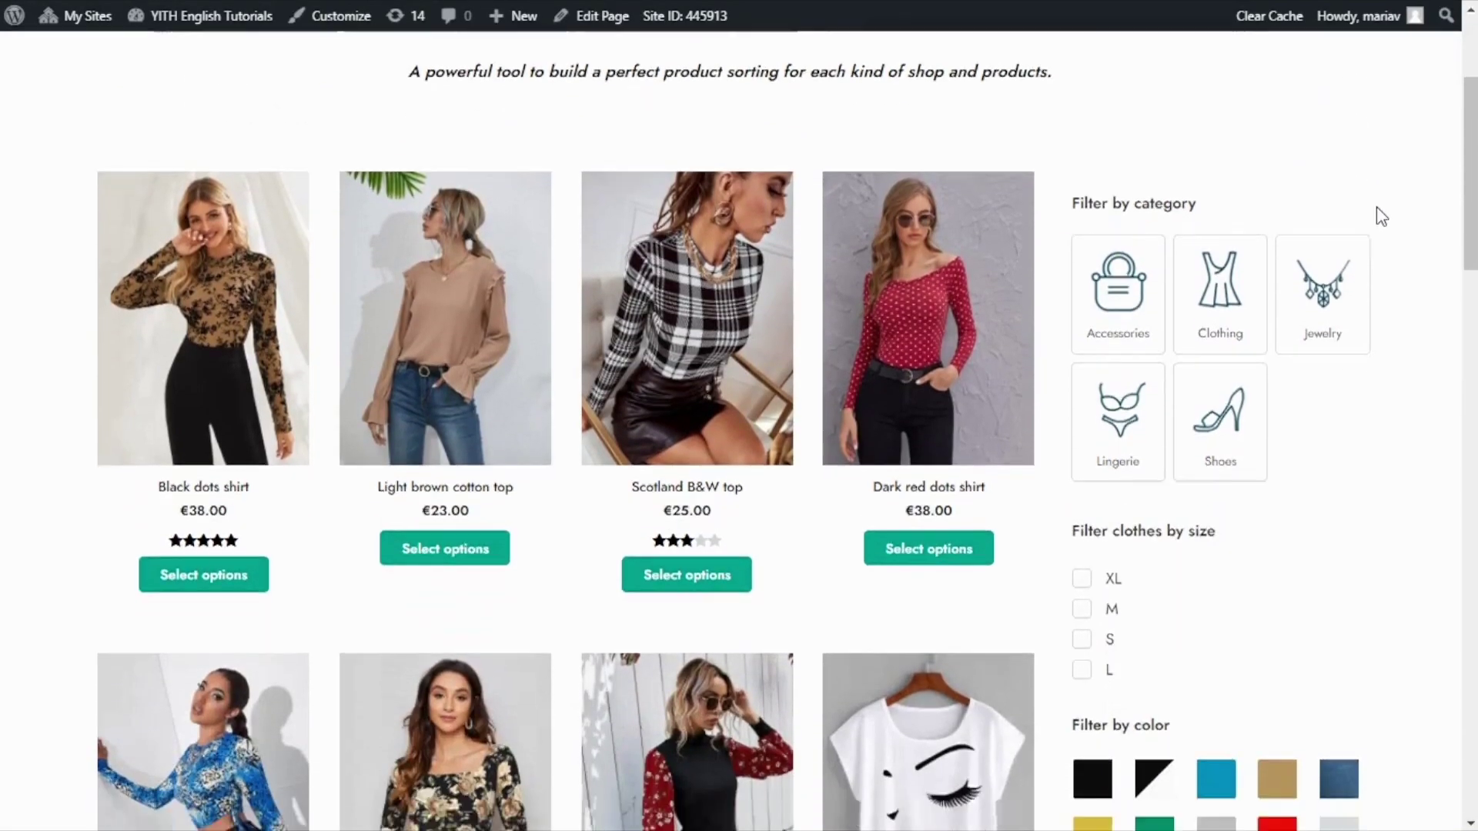
scroll(1381, 384, down, 2)
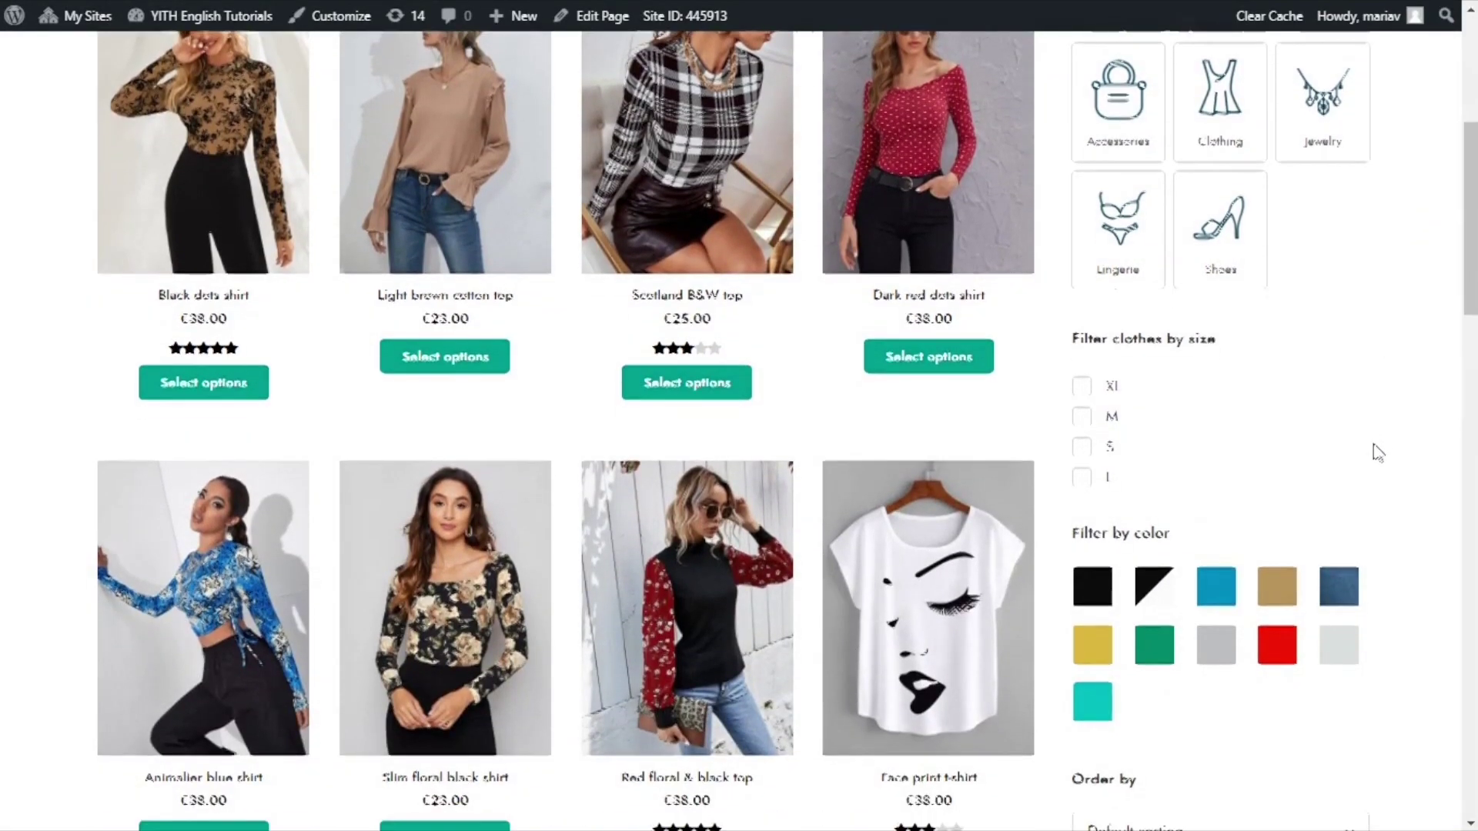
scroll(1068, 248, up, 5)
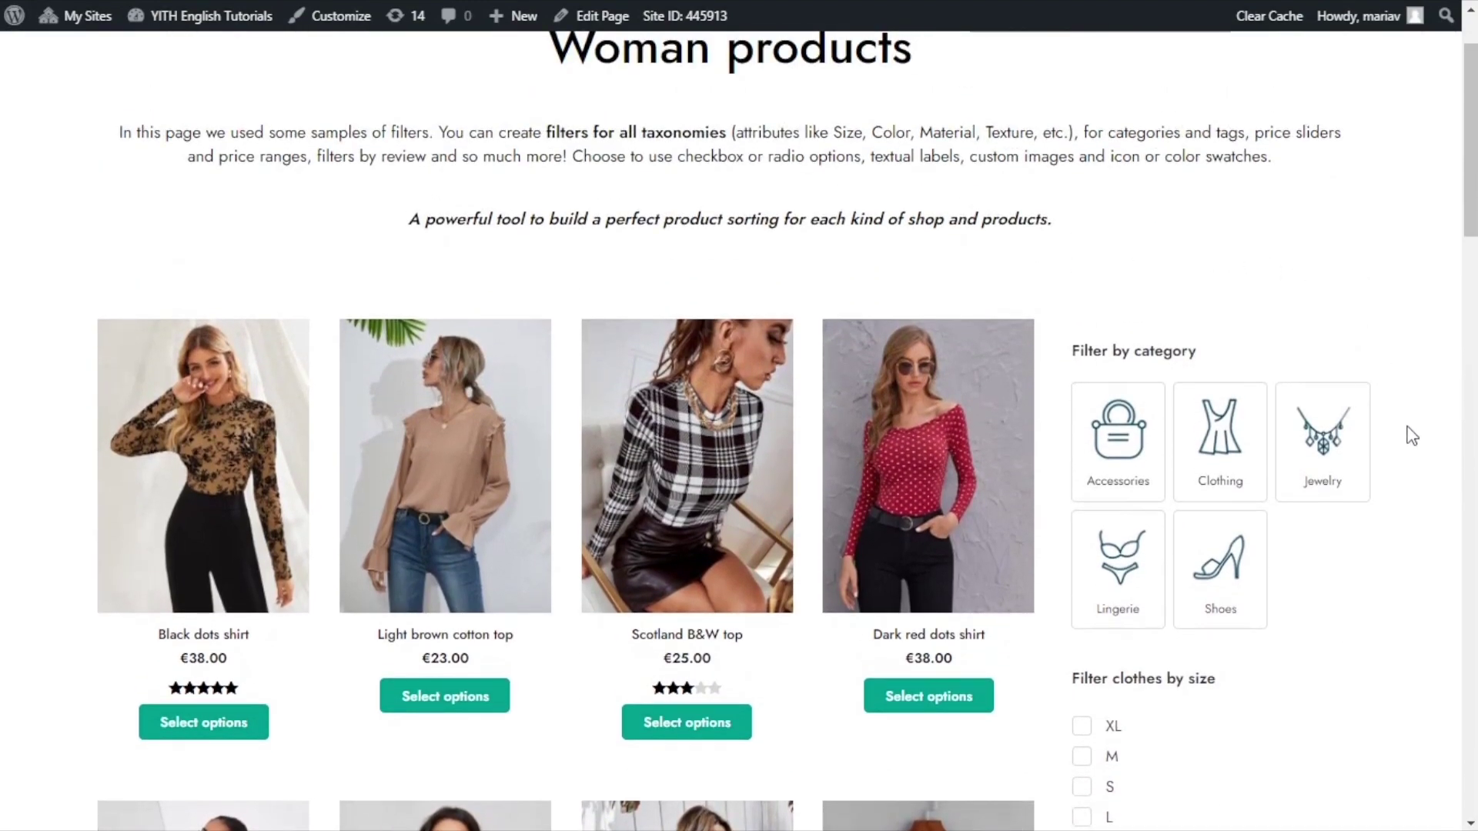
scroll(1425, 383, down, 1)
scroll(1424, 382, up, 1)
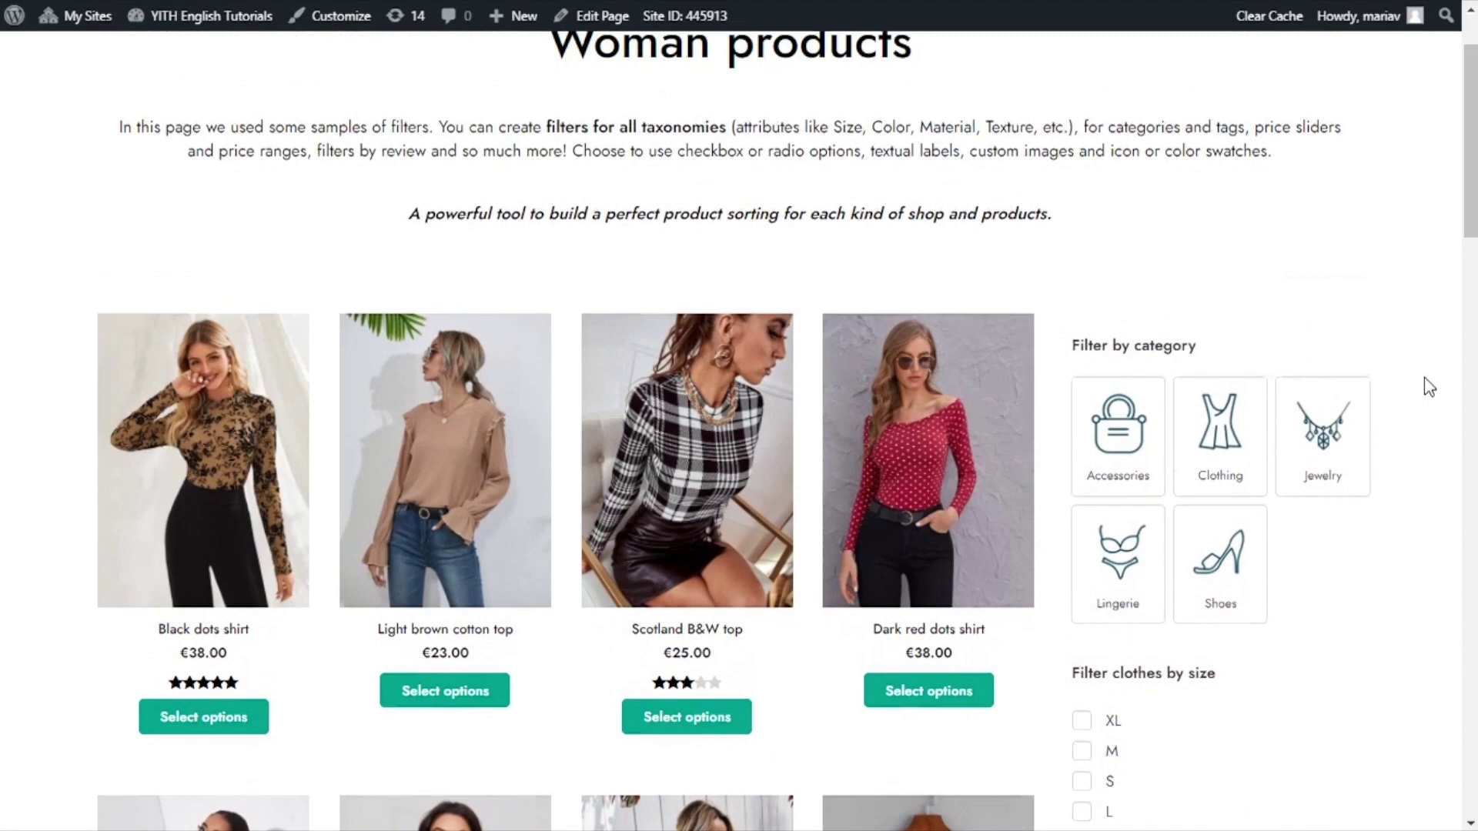
scroll(1430, 387, up, 1)
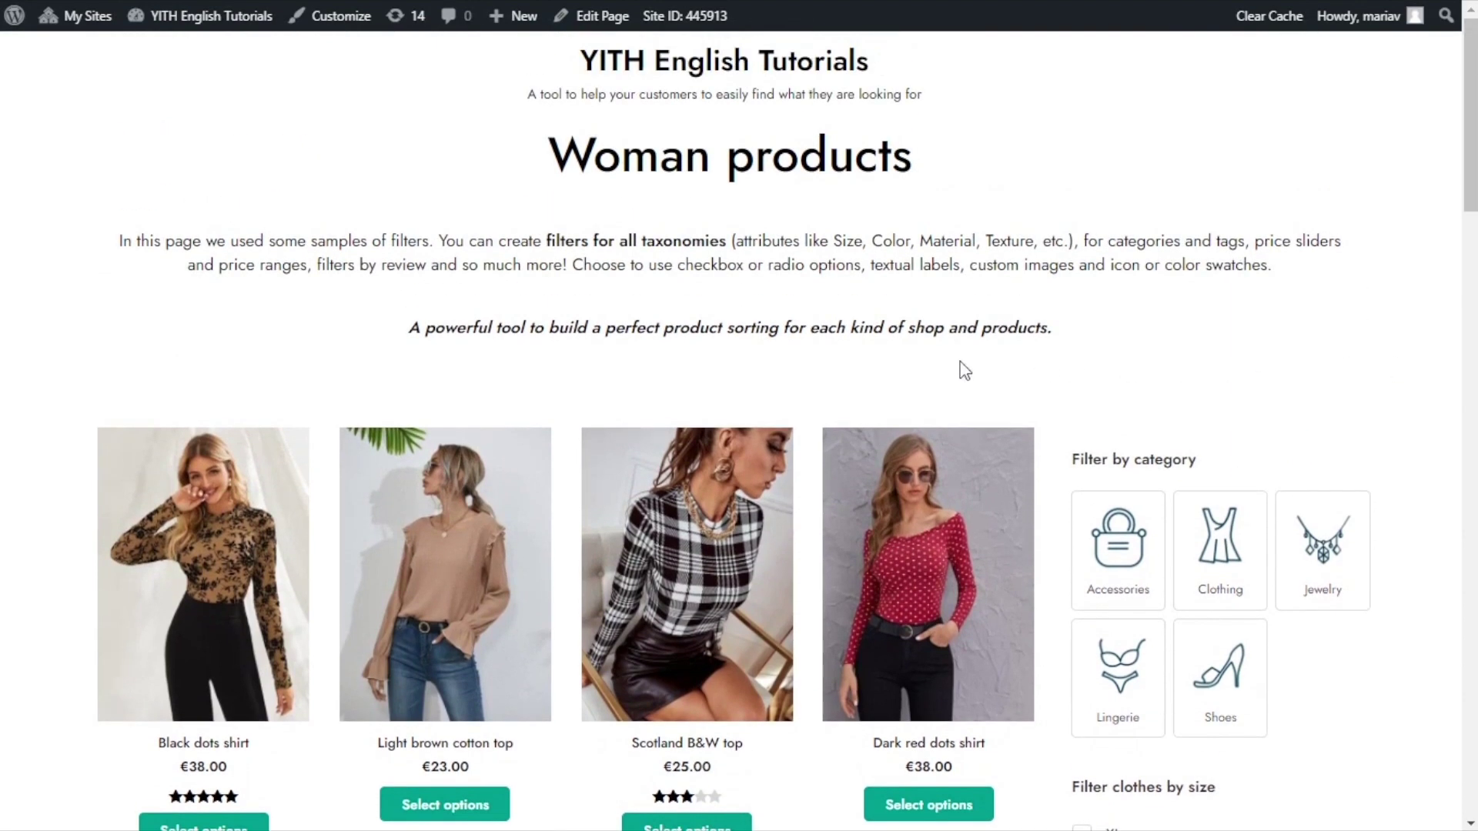
Preview the Woman products page at 400×681 in device mode and scroll back to the Filters button
right_click(786, 369)
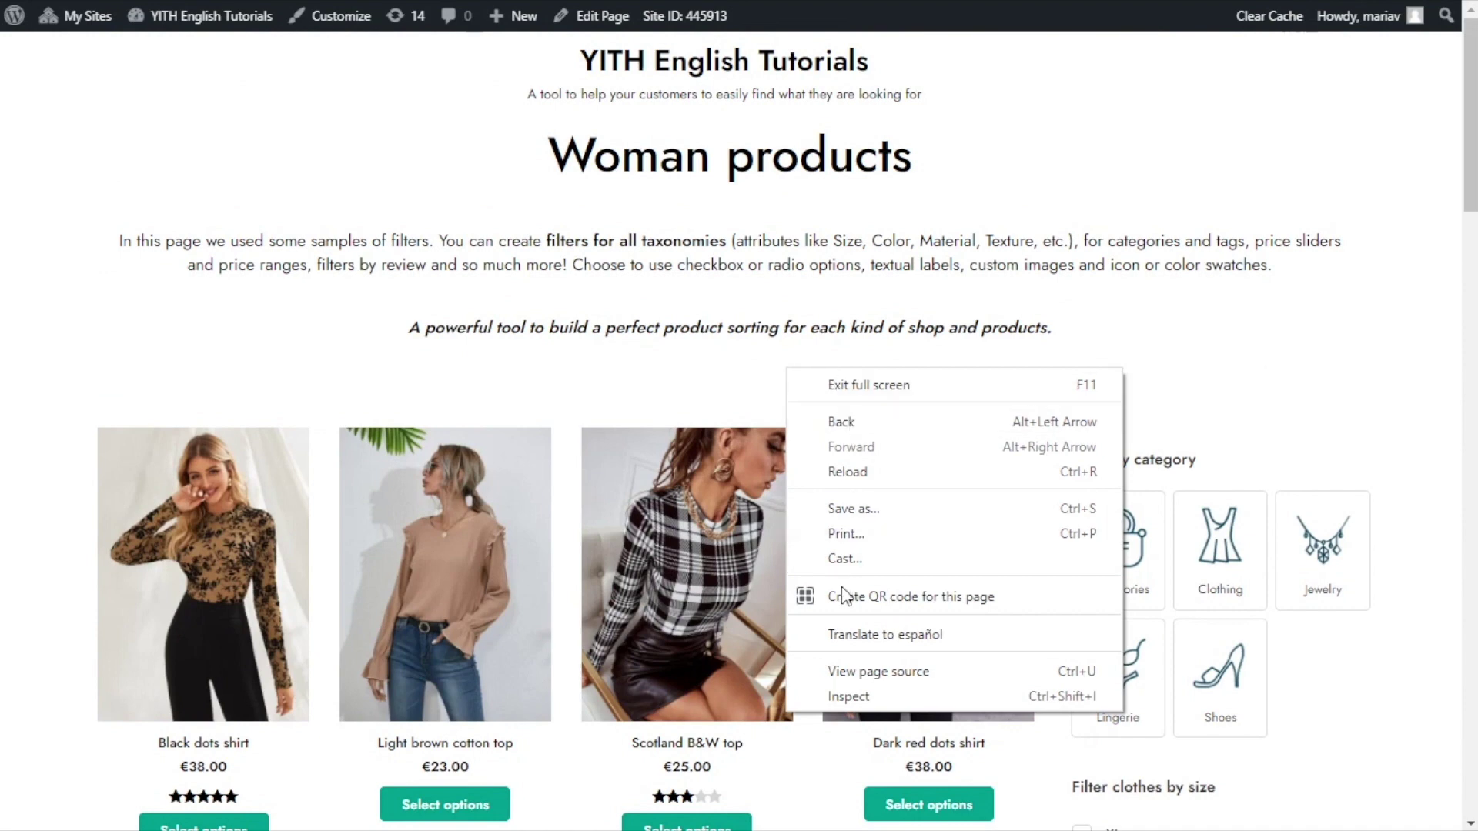
click(848, 696)
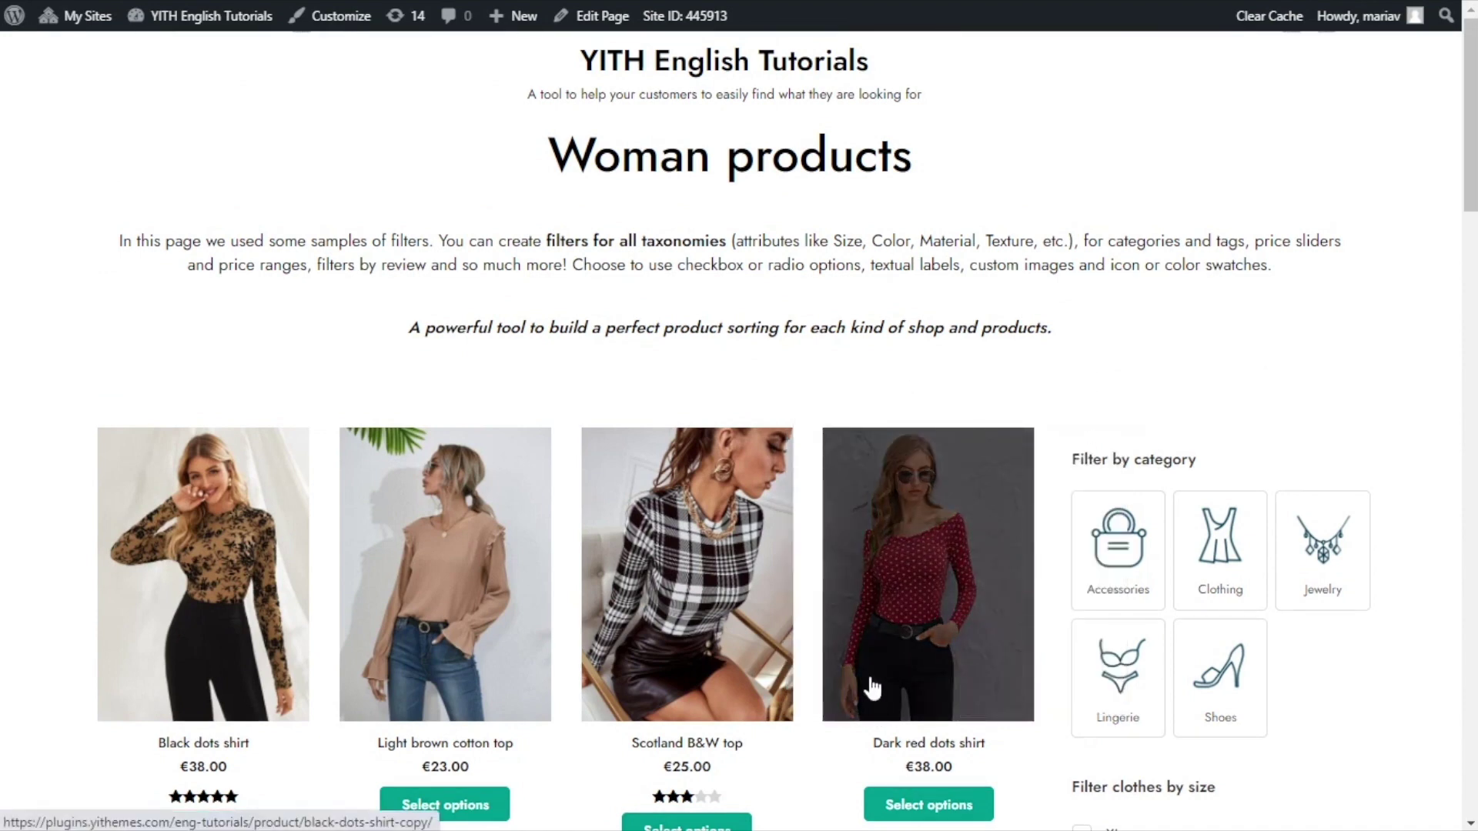
scroll(621, 303, down, 5)
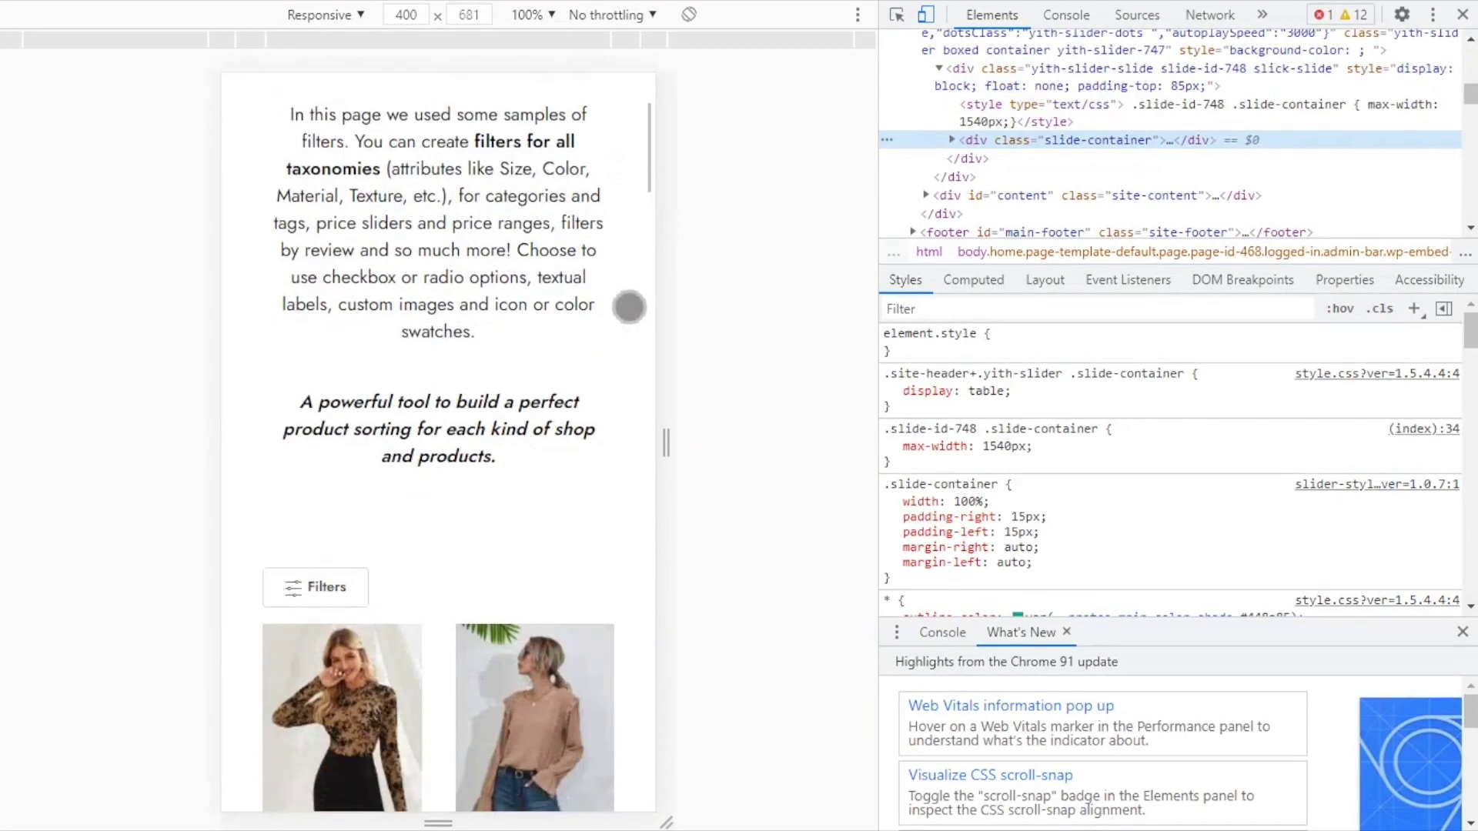
scroll(630, 307, down, 8)
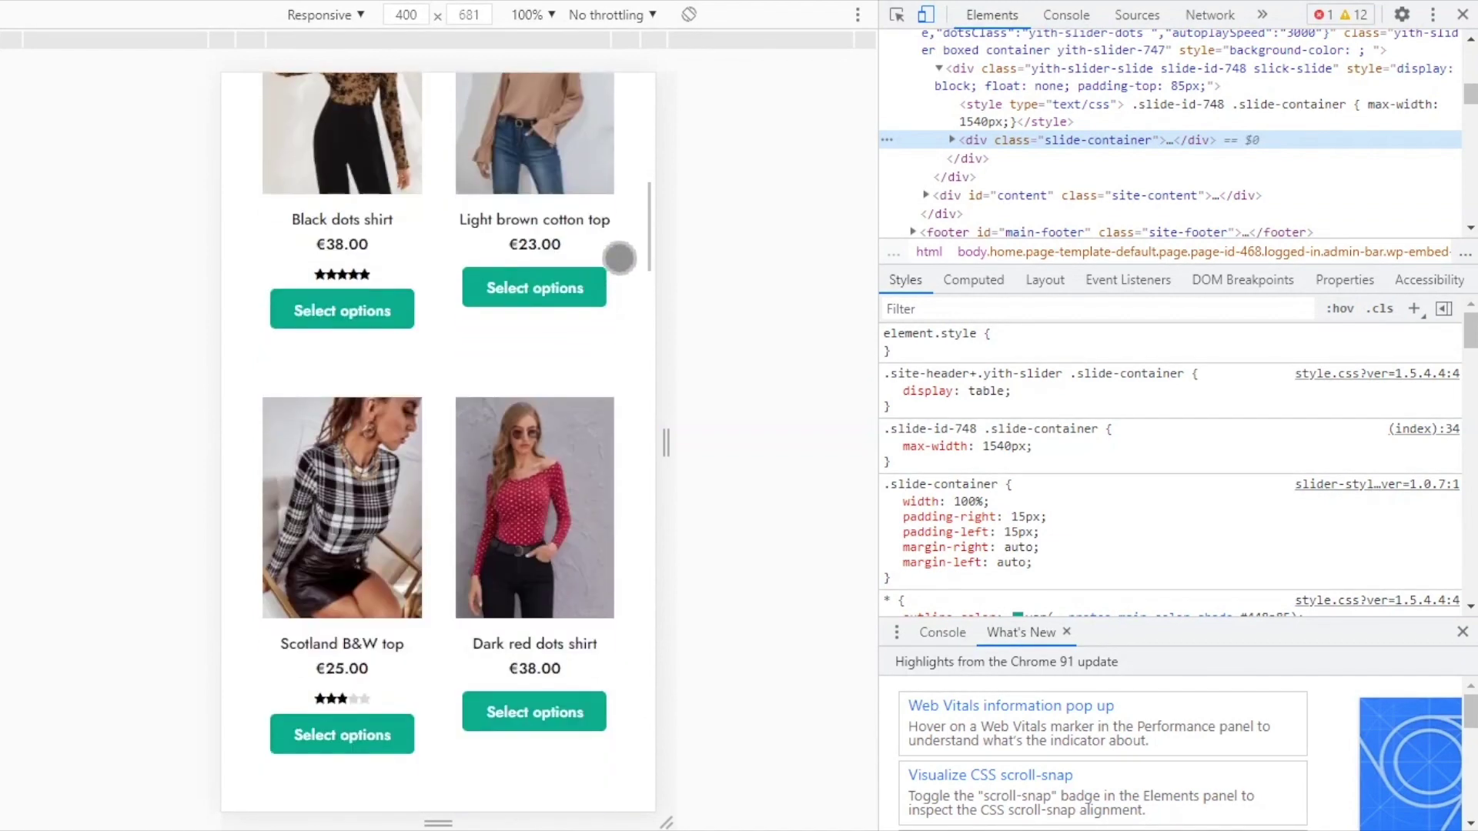
scroll(620, 259, down, 11)
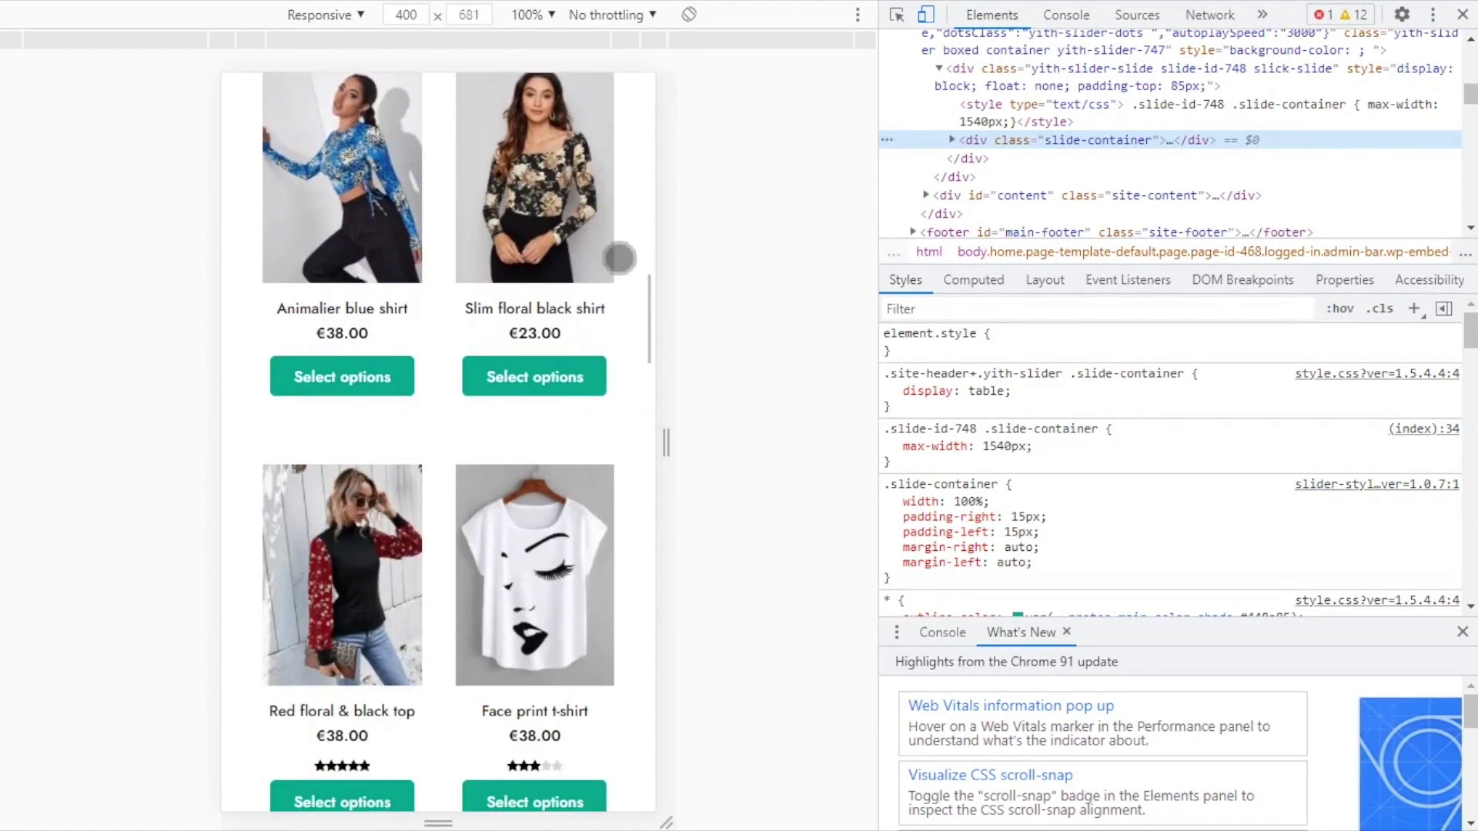
scroll(620, 258, down, 17)
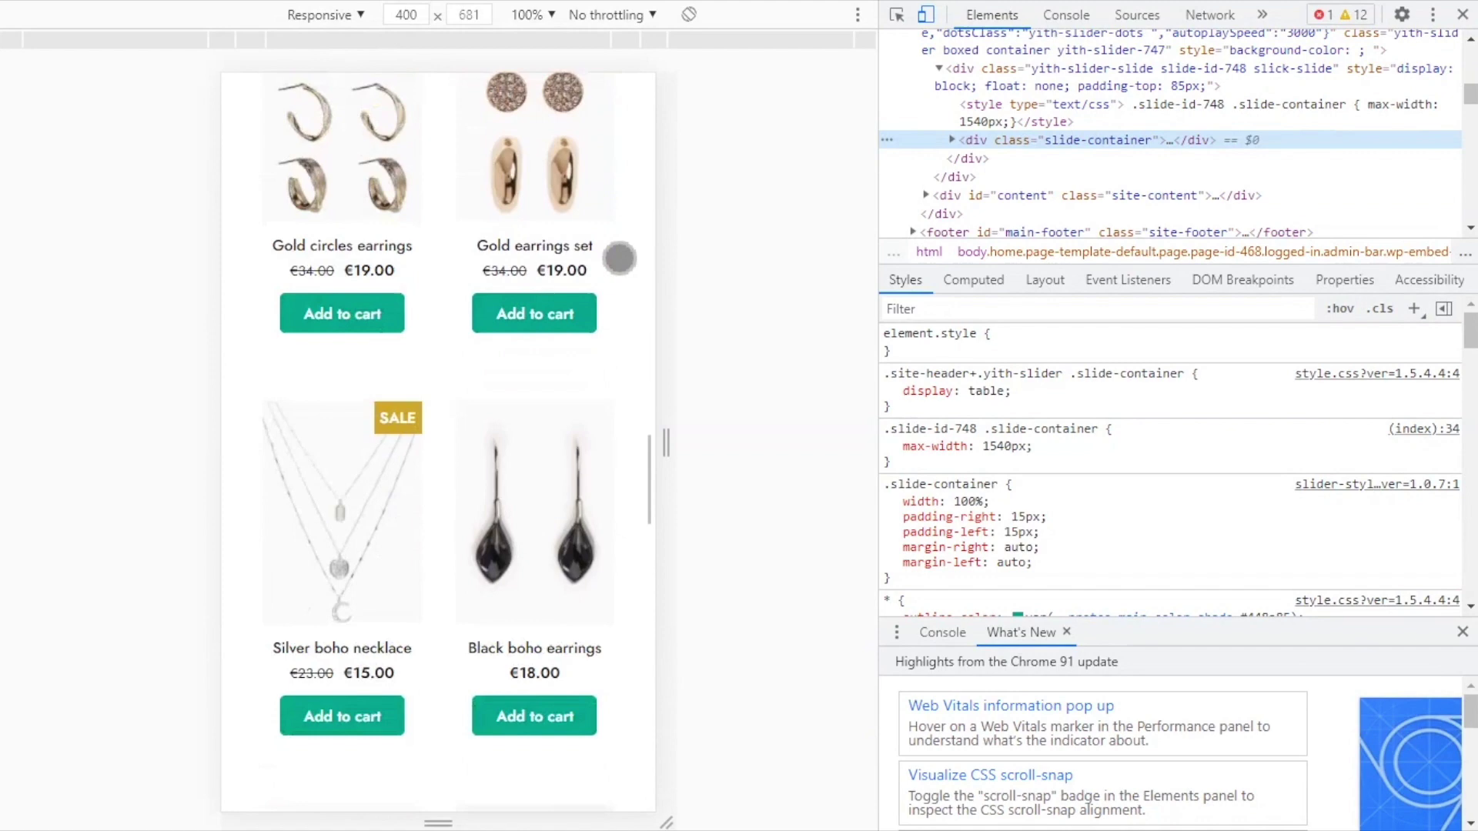
scroll(619, 259, down, 18)
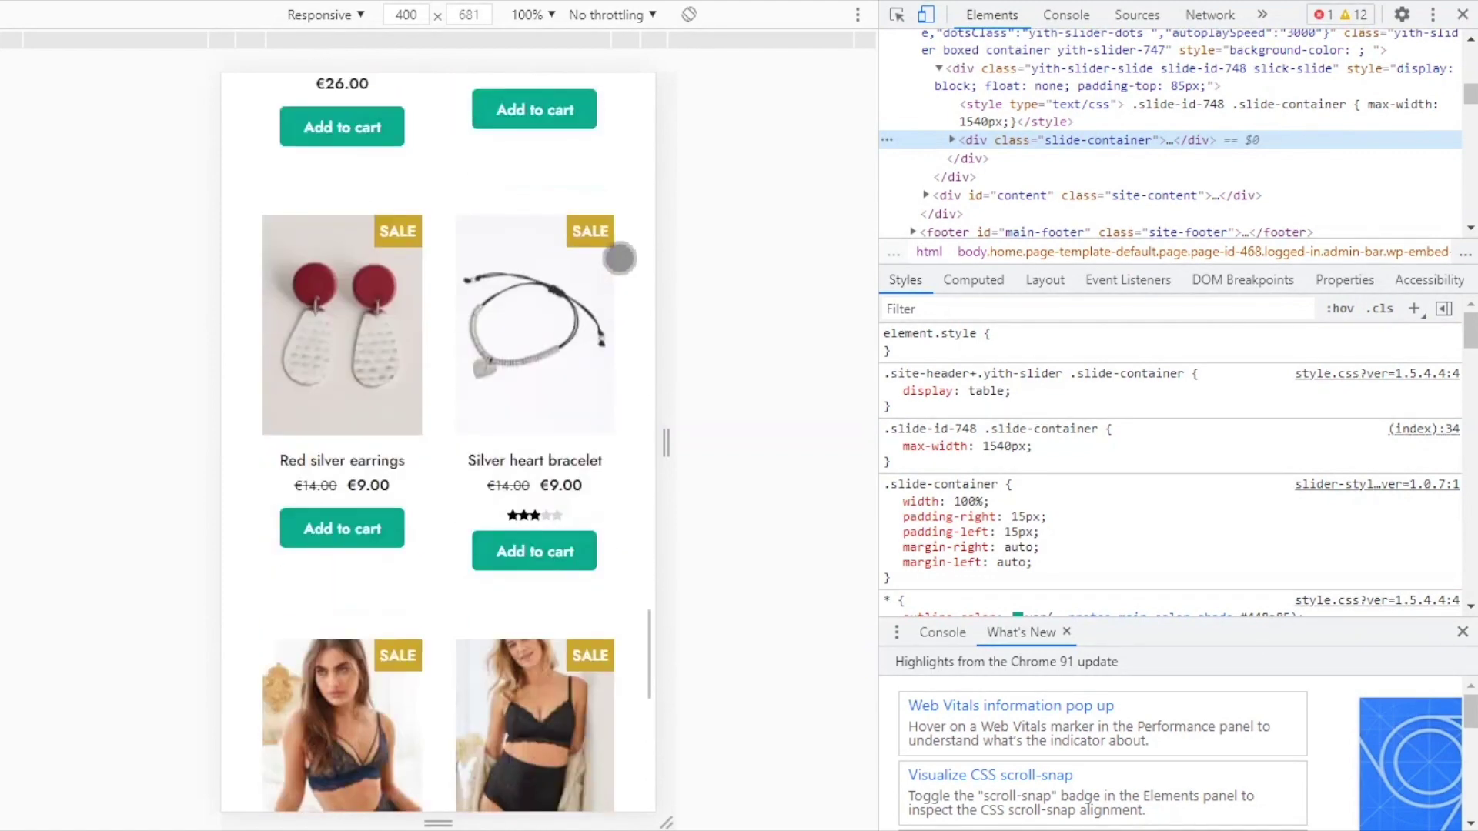
scroll(620, 259, down, 7)
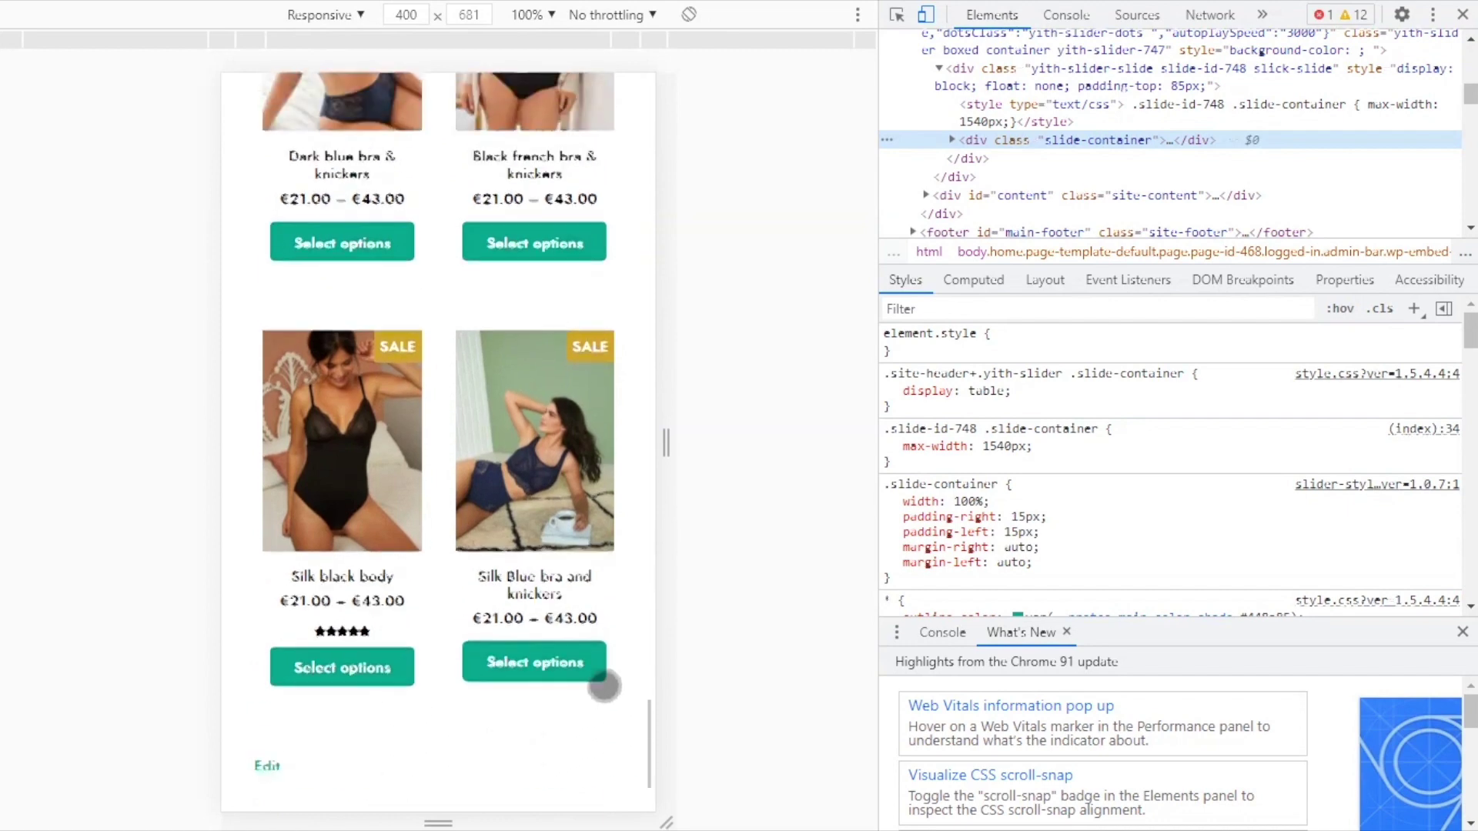
scroll(607, 682, up, 16)
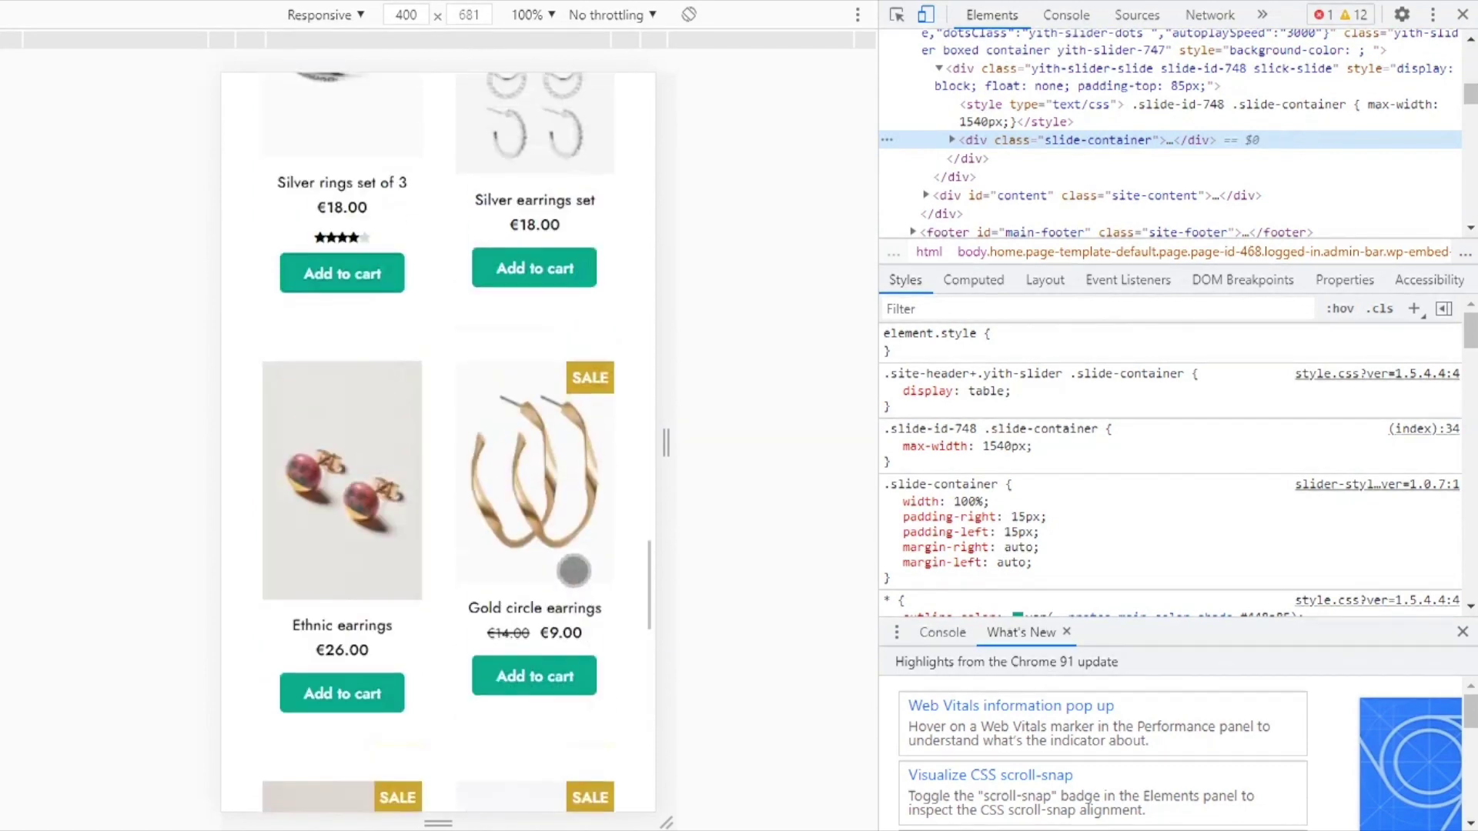
scroll(573, 565, up, 19)
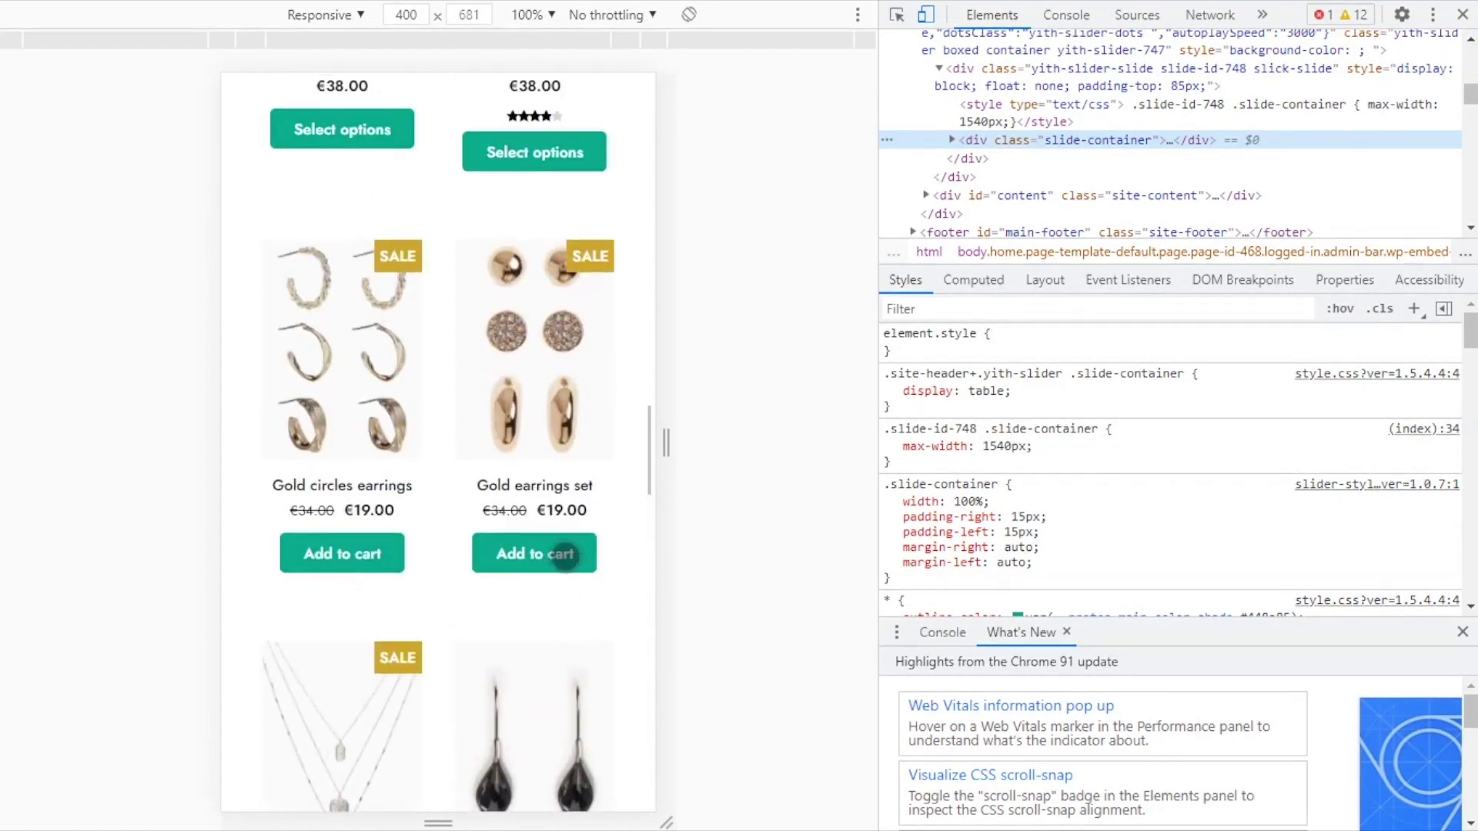
scroll(558, 542, up, 15)
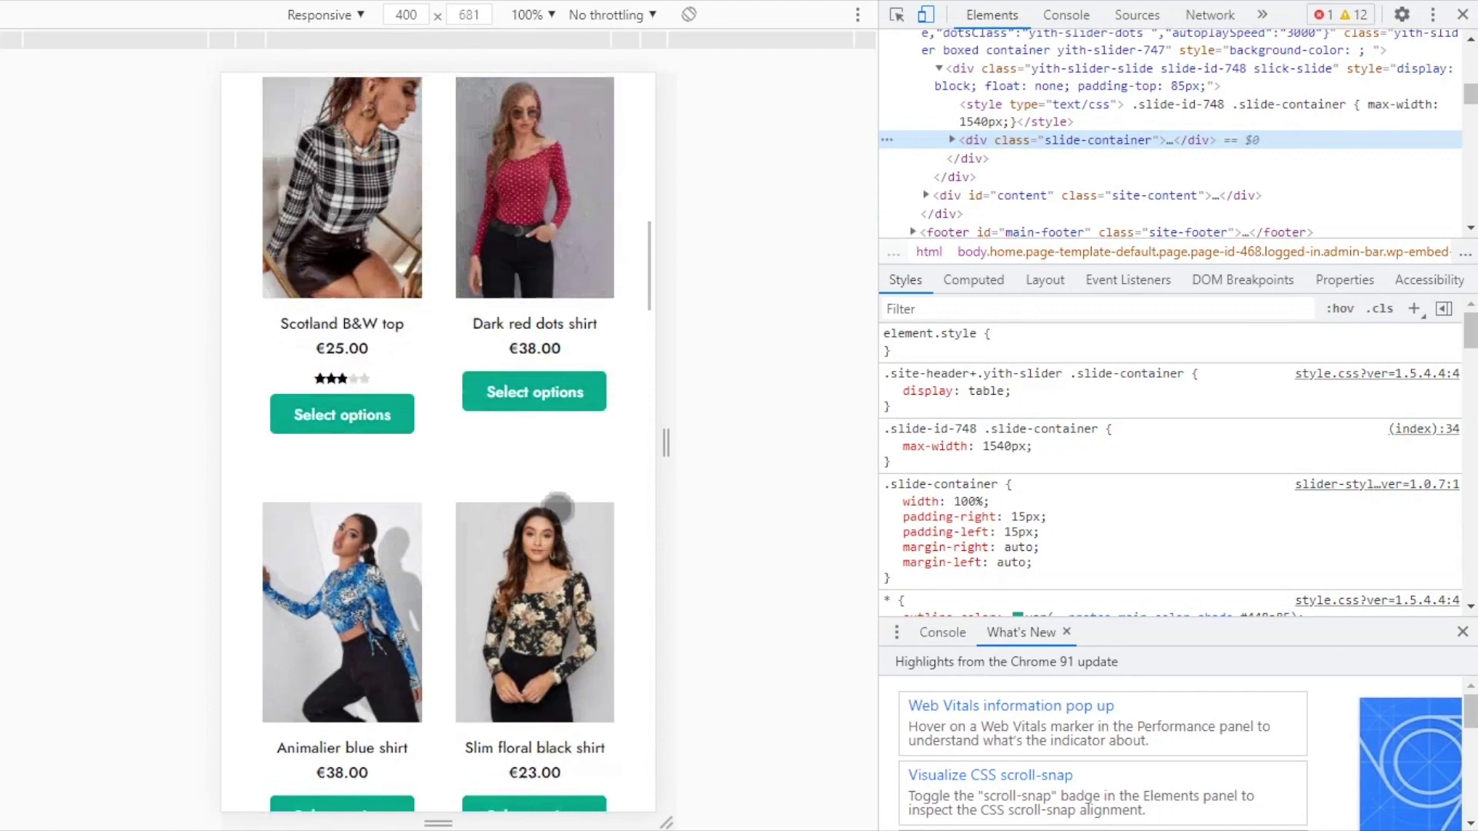
scroll(558, 506, up, 7)
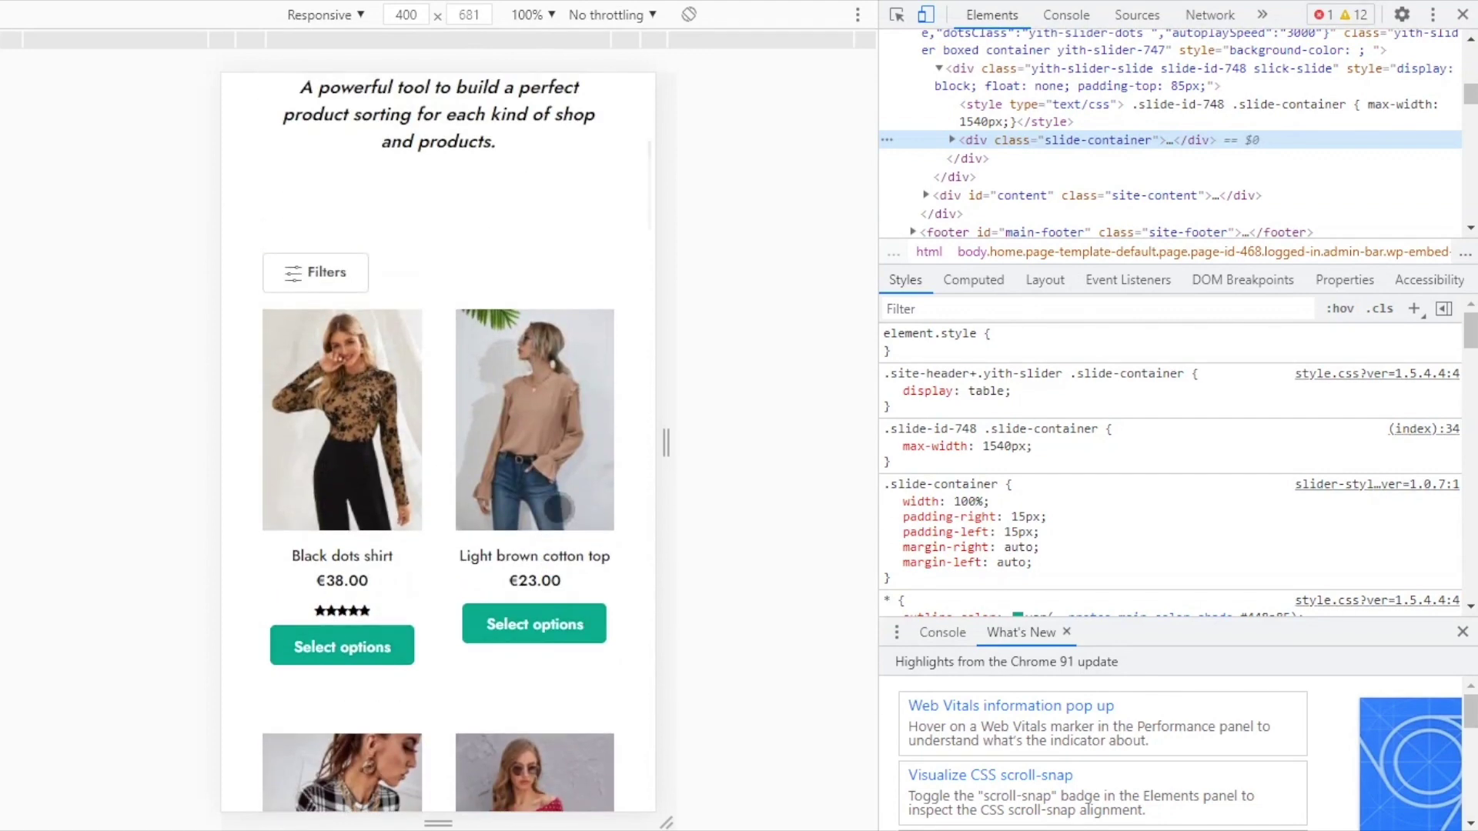
scroll(558, 507, up, 1)
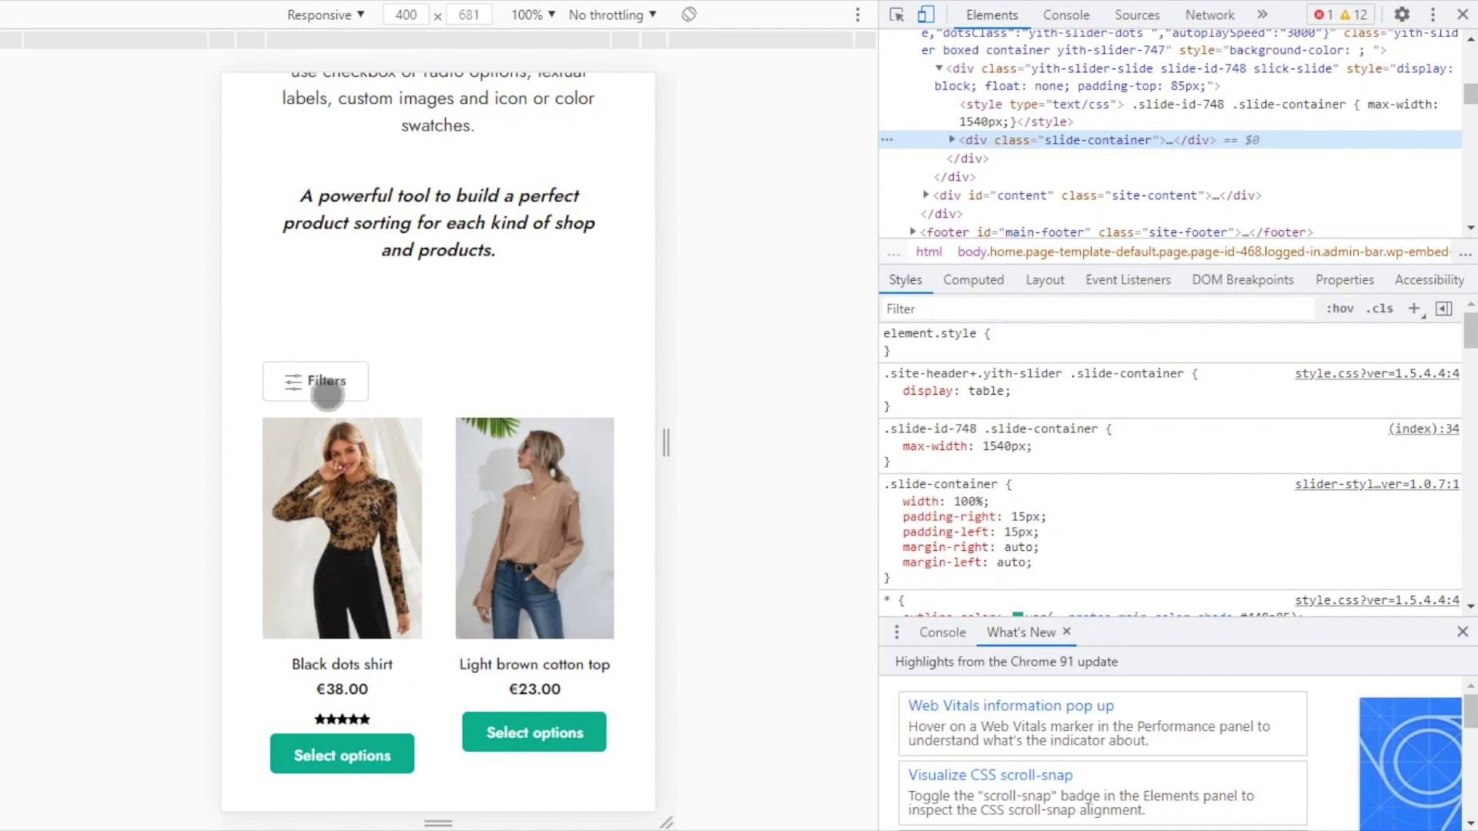
Apply the Red colour filter from the mobile Filters panel and check the results
click(328, 388)
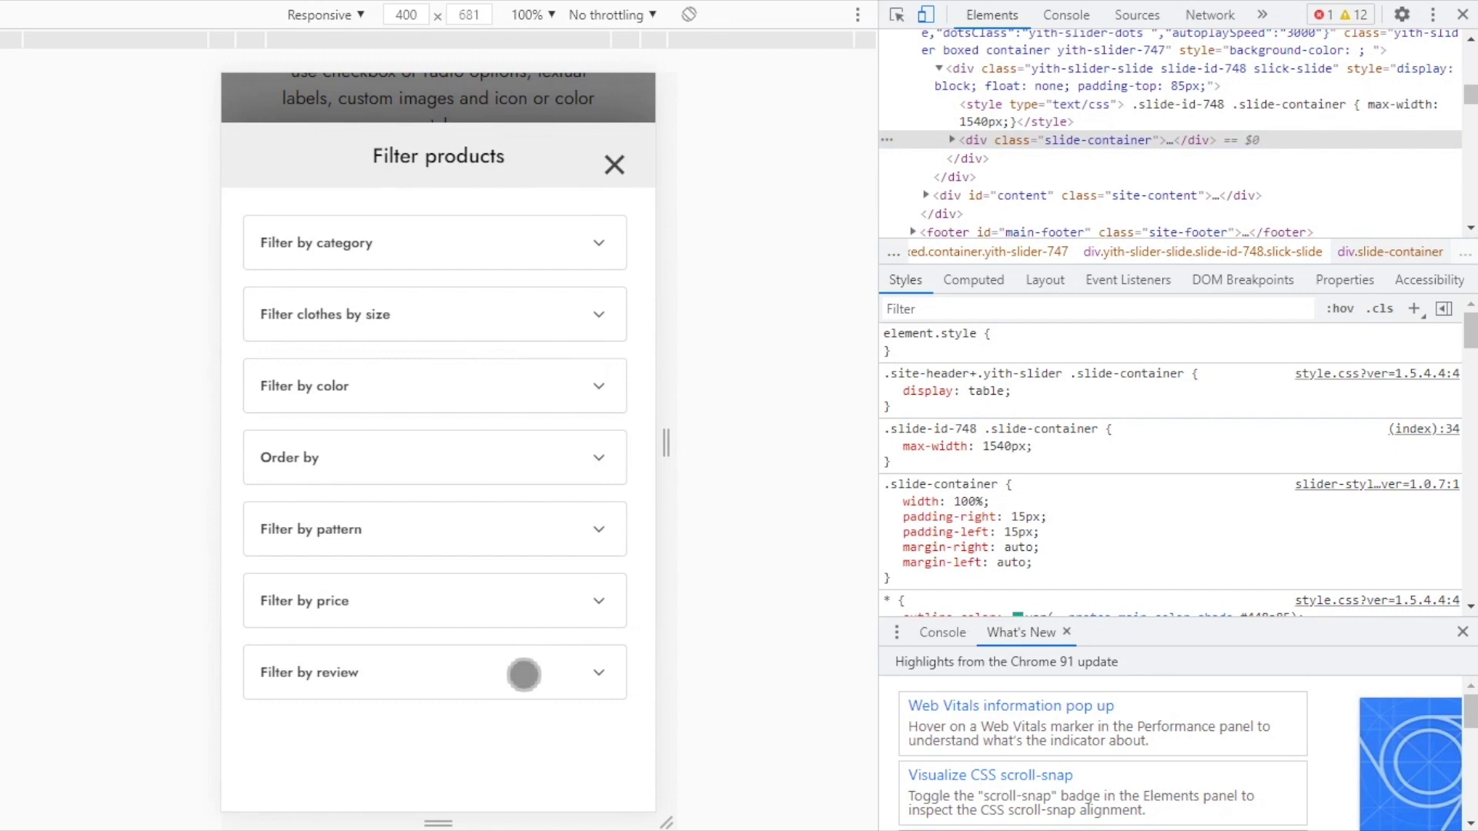
click(479, 389)
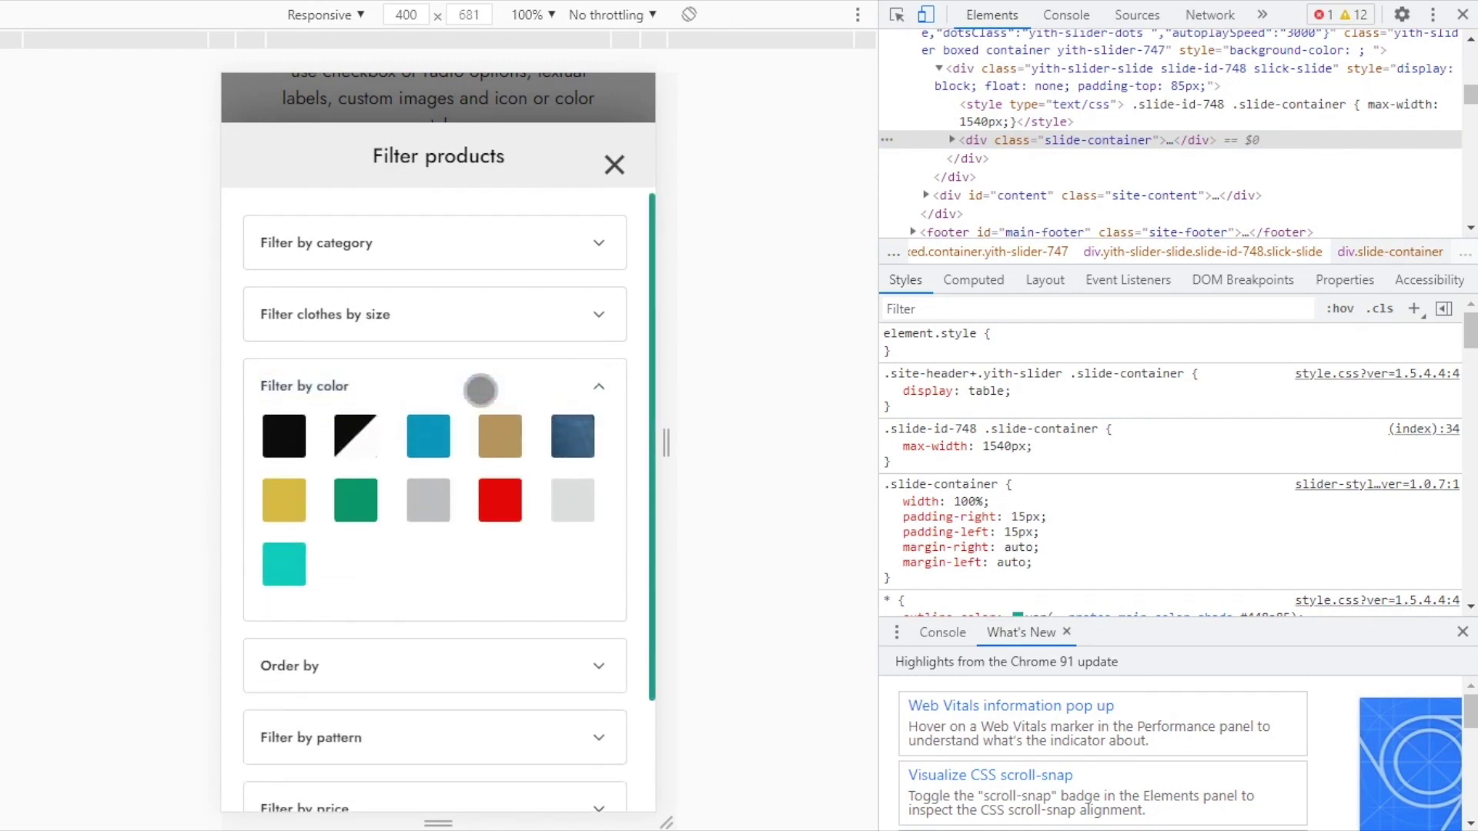
click(500, 499)
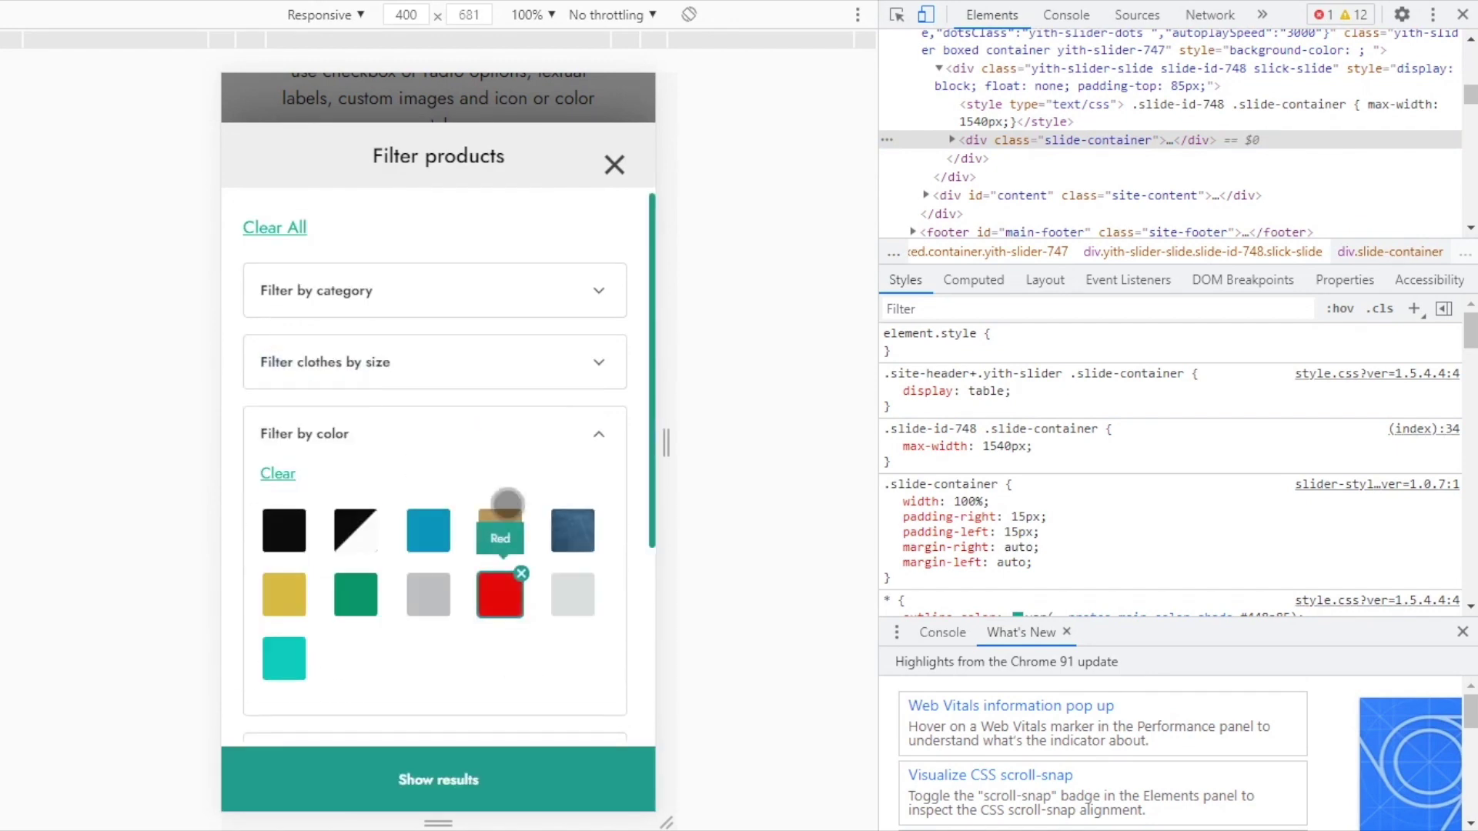
click(481, 763)
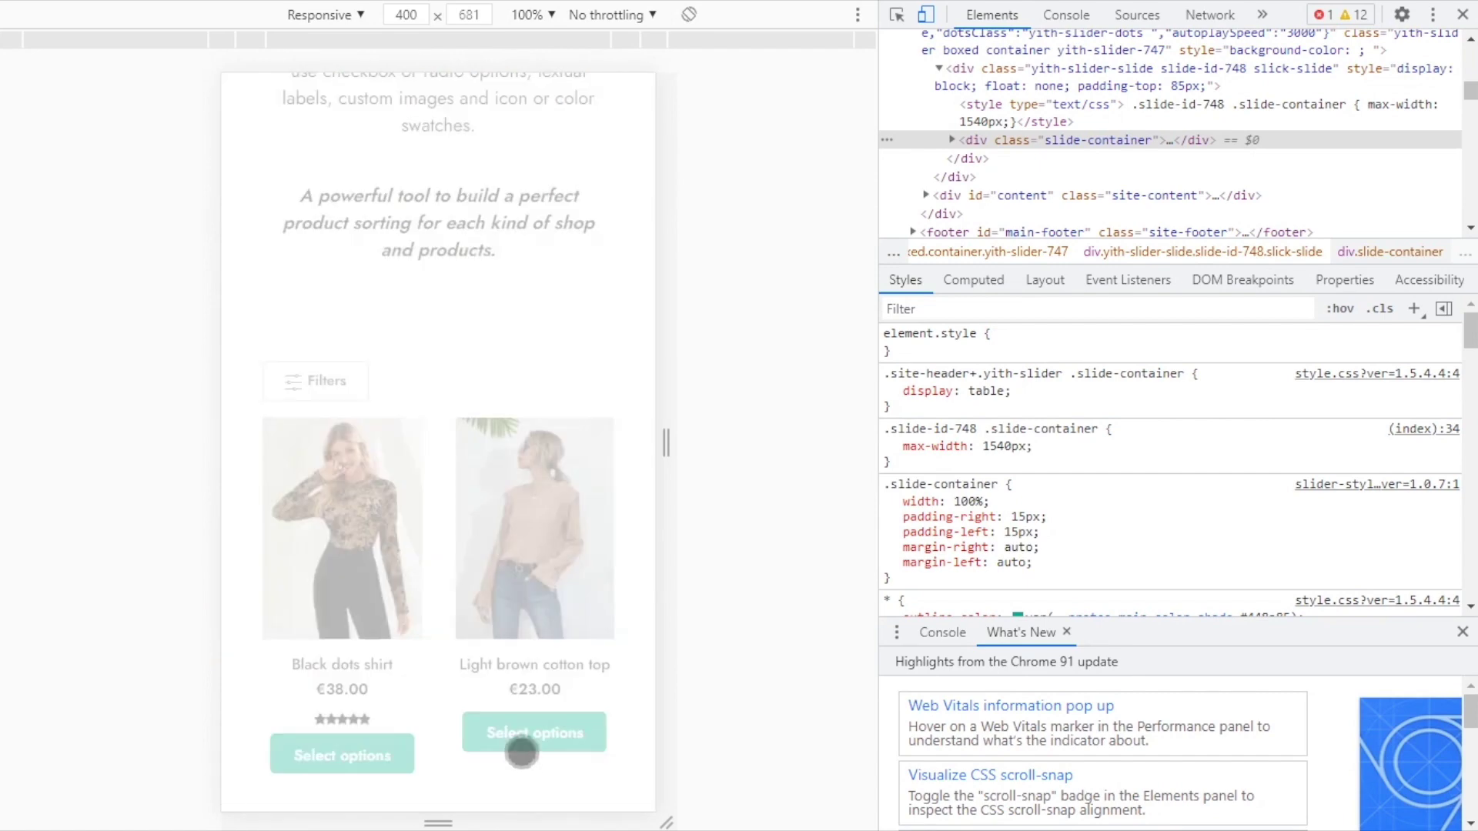
scroll(577, 567, down, 3)
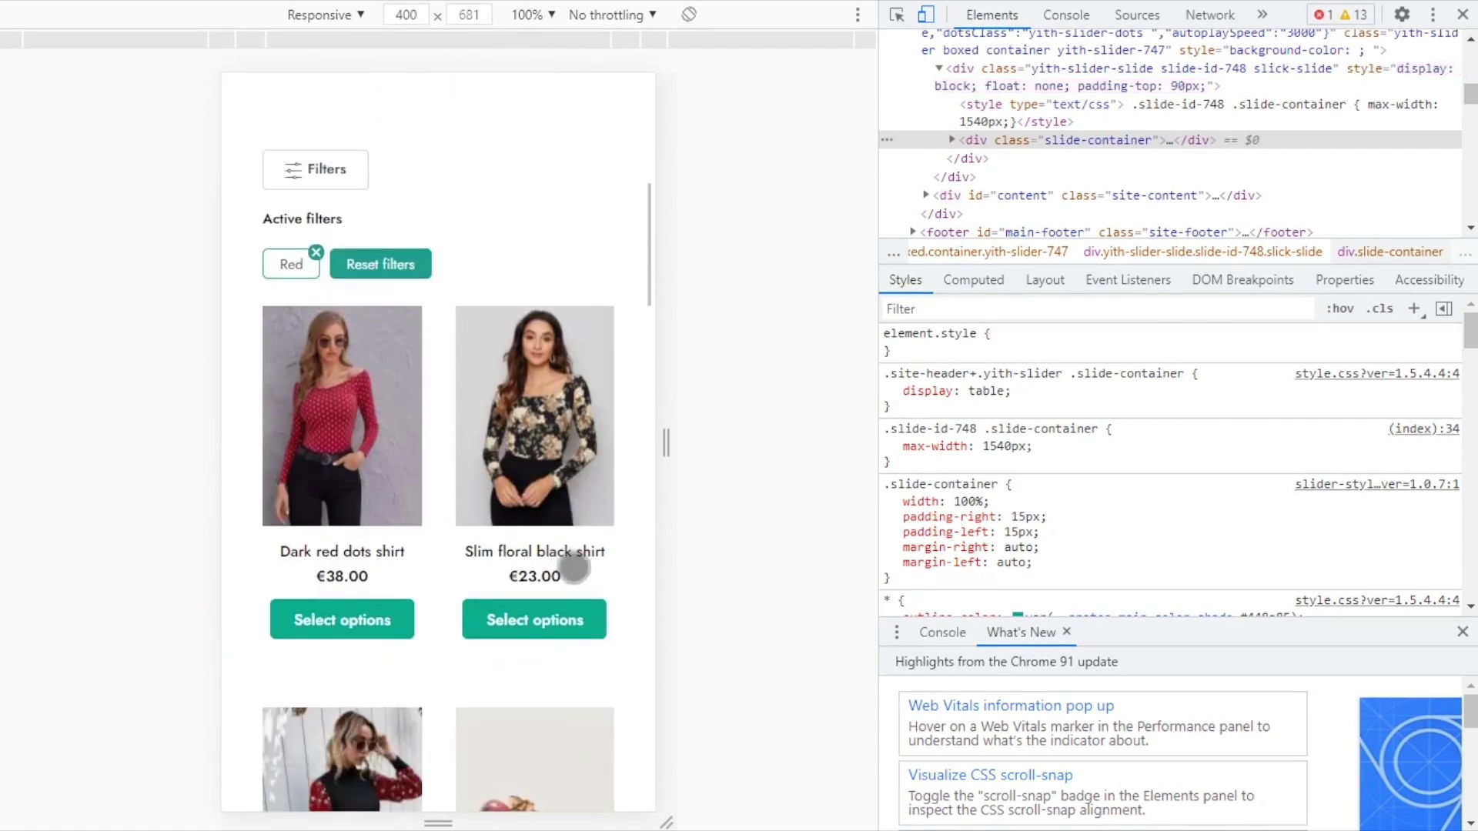
scroll(628, 562, down, 3)
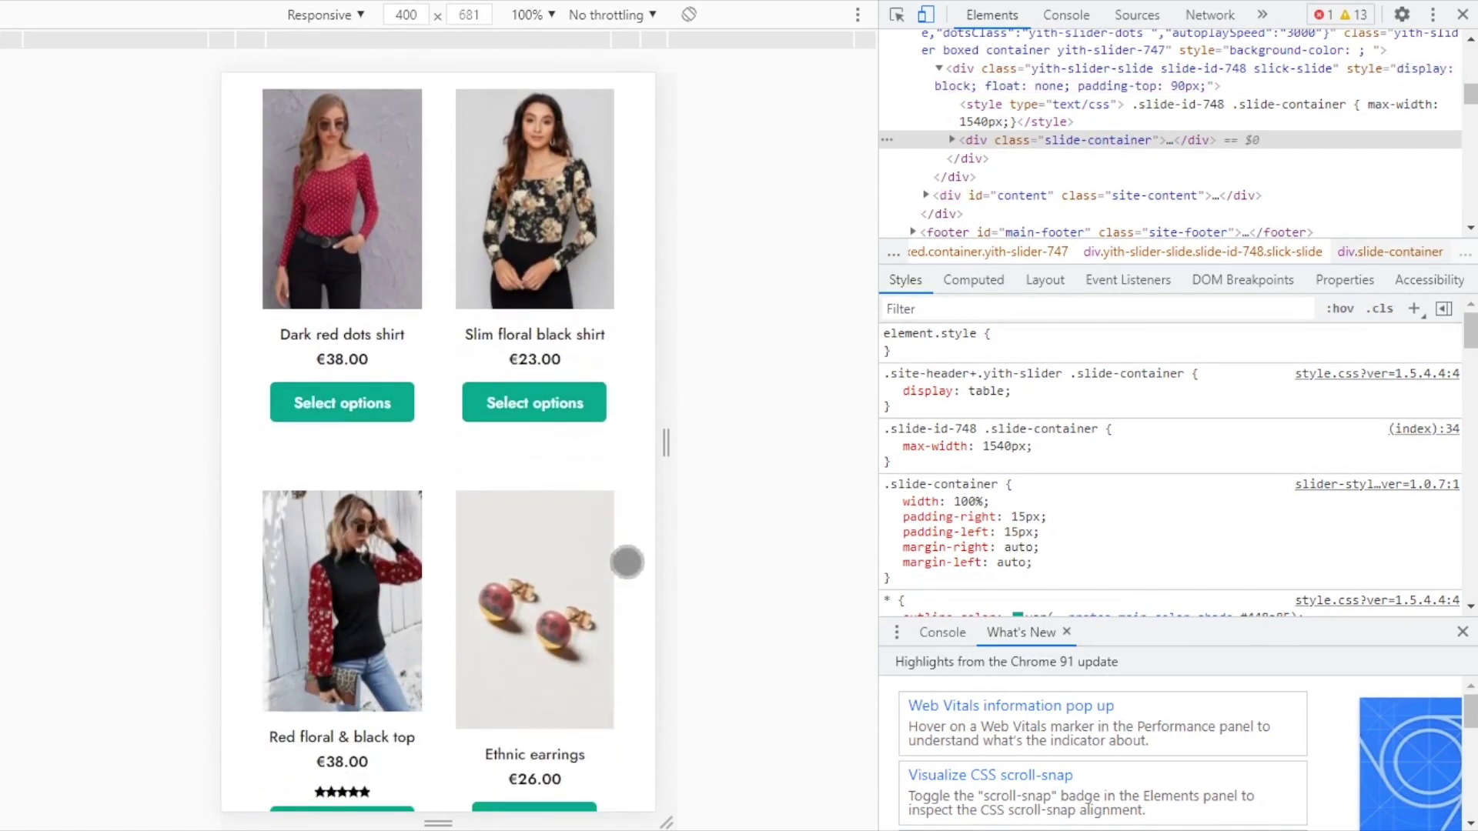
scroll(627, 563, up, 3)
scroll(628, 560, up, 2)
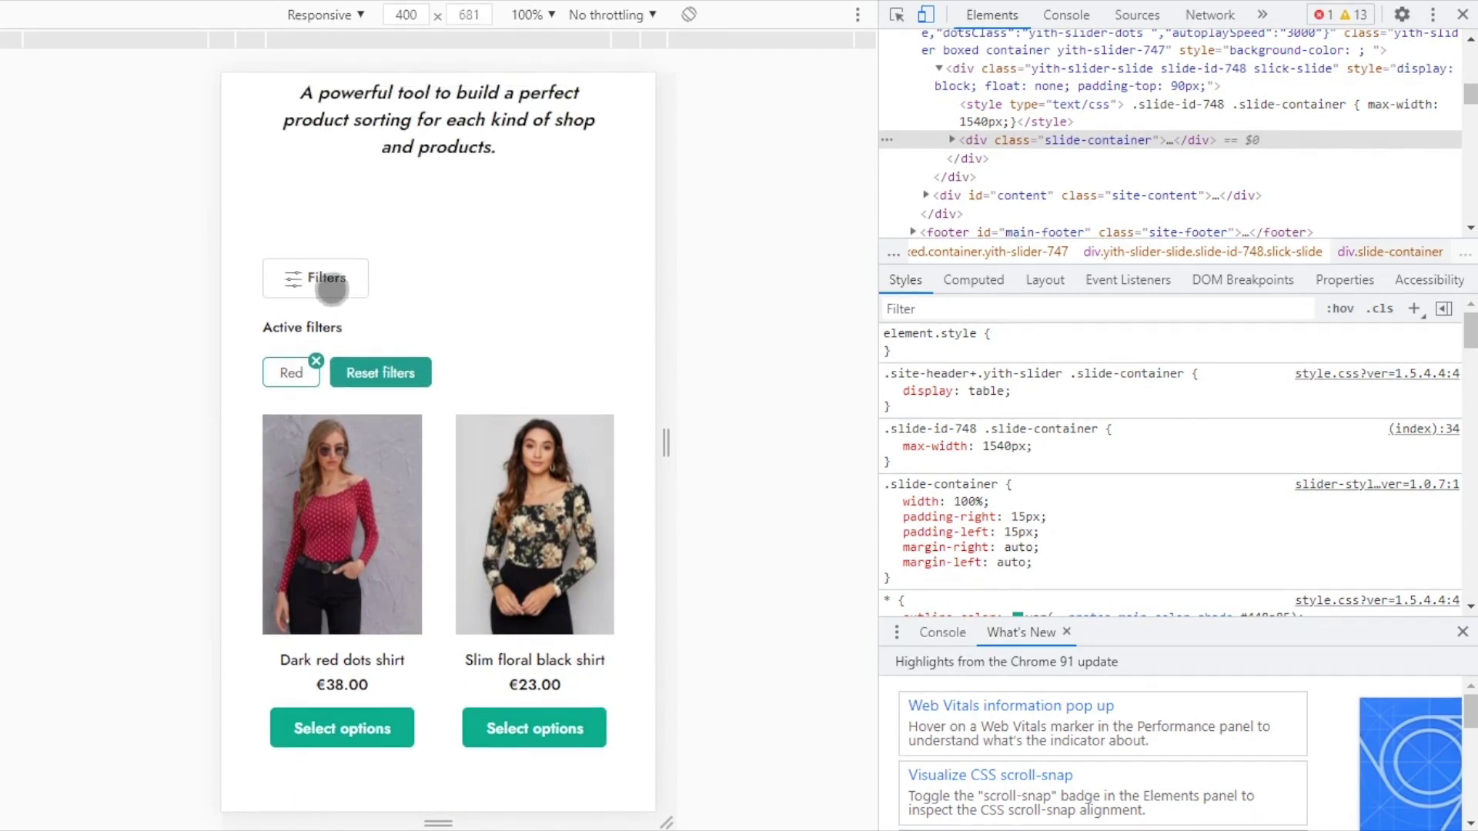
Swap Red for the Accessories category, showing Zebra Black Suitcase and Floral Scarf
click(331, 285)
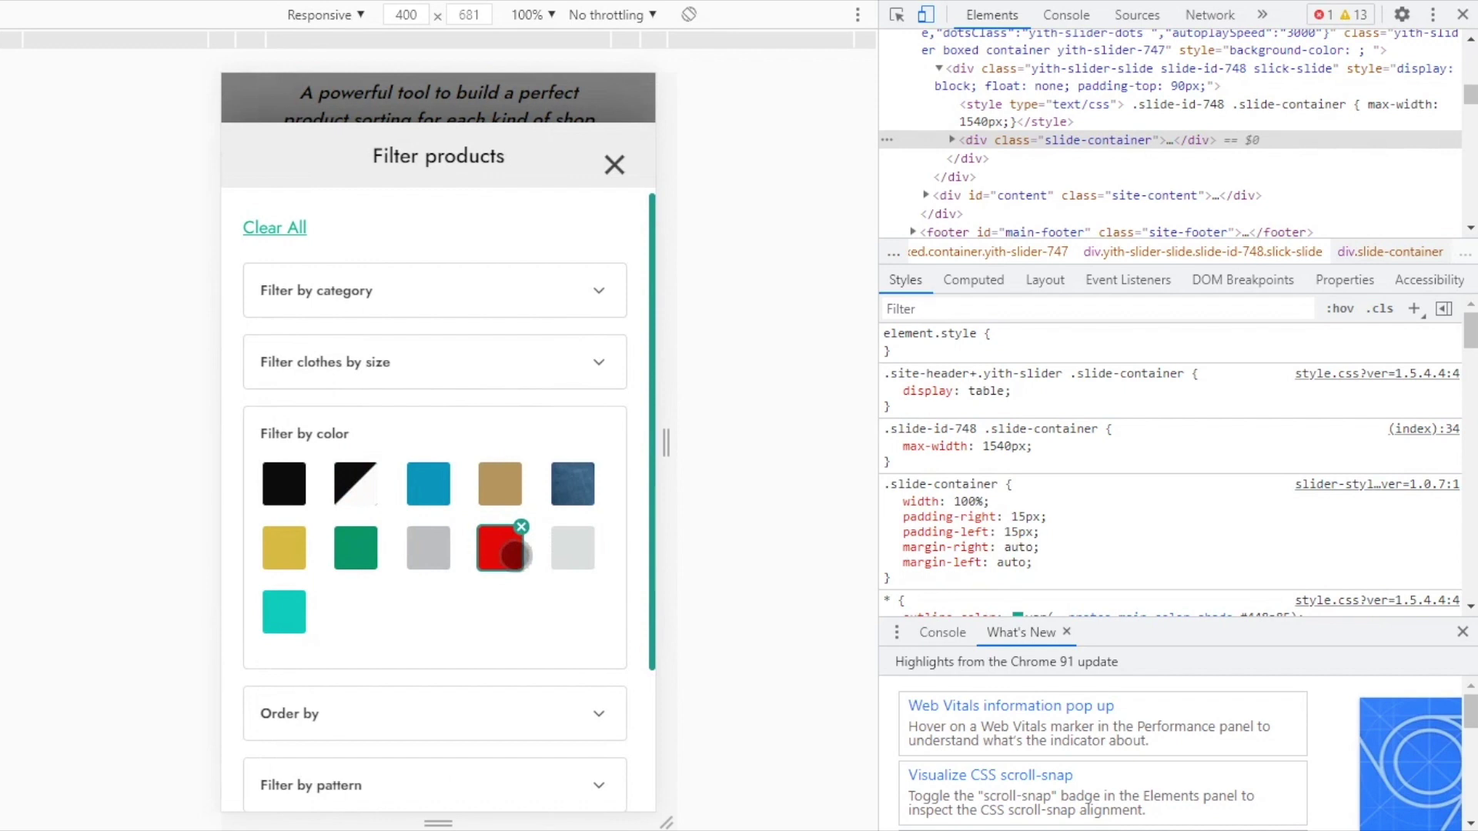
click(510, 550)
click(484, 317)
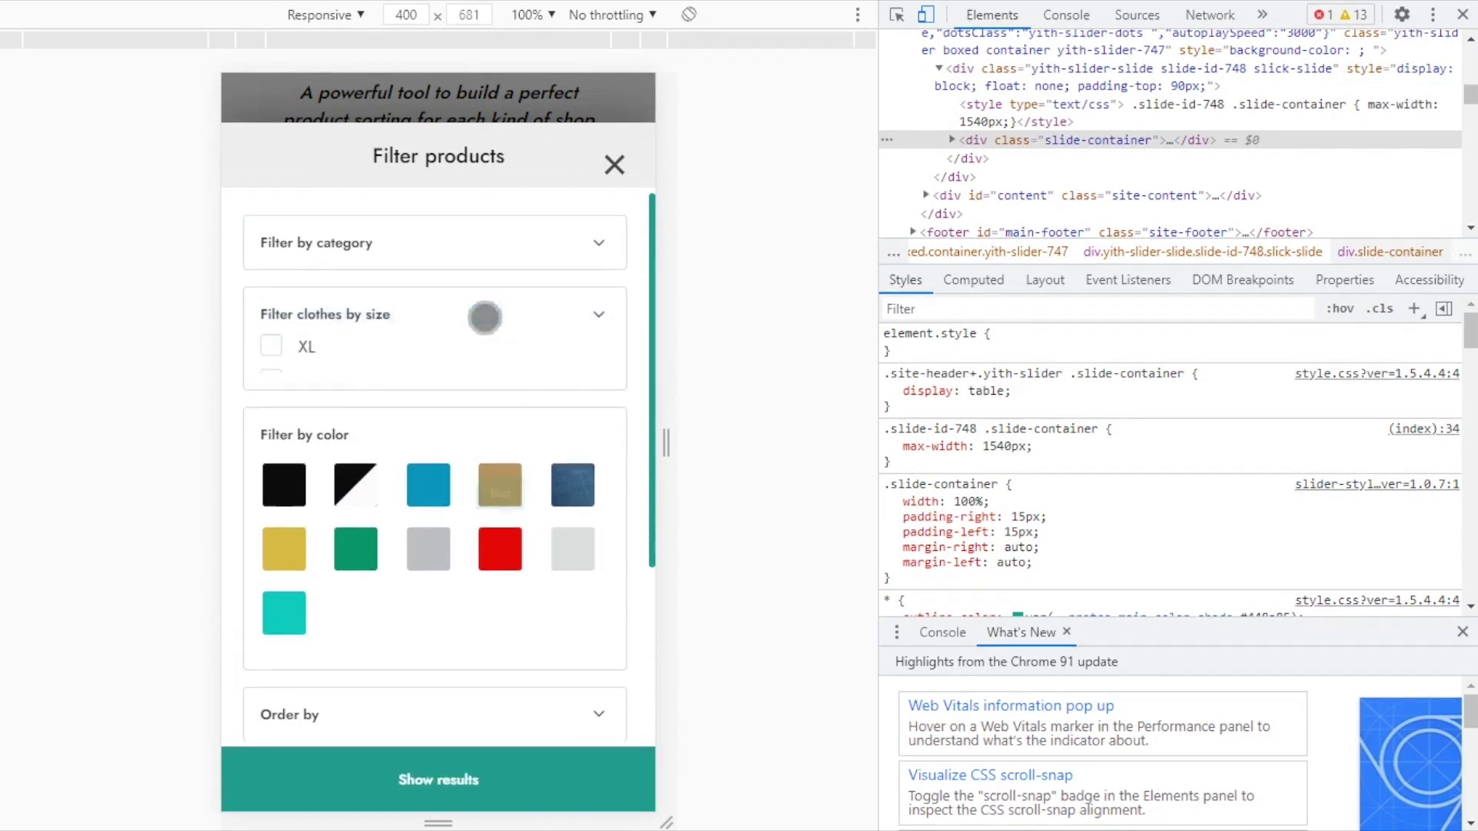
click(465, 244)
click(328, 337)
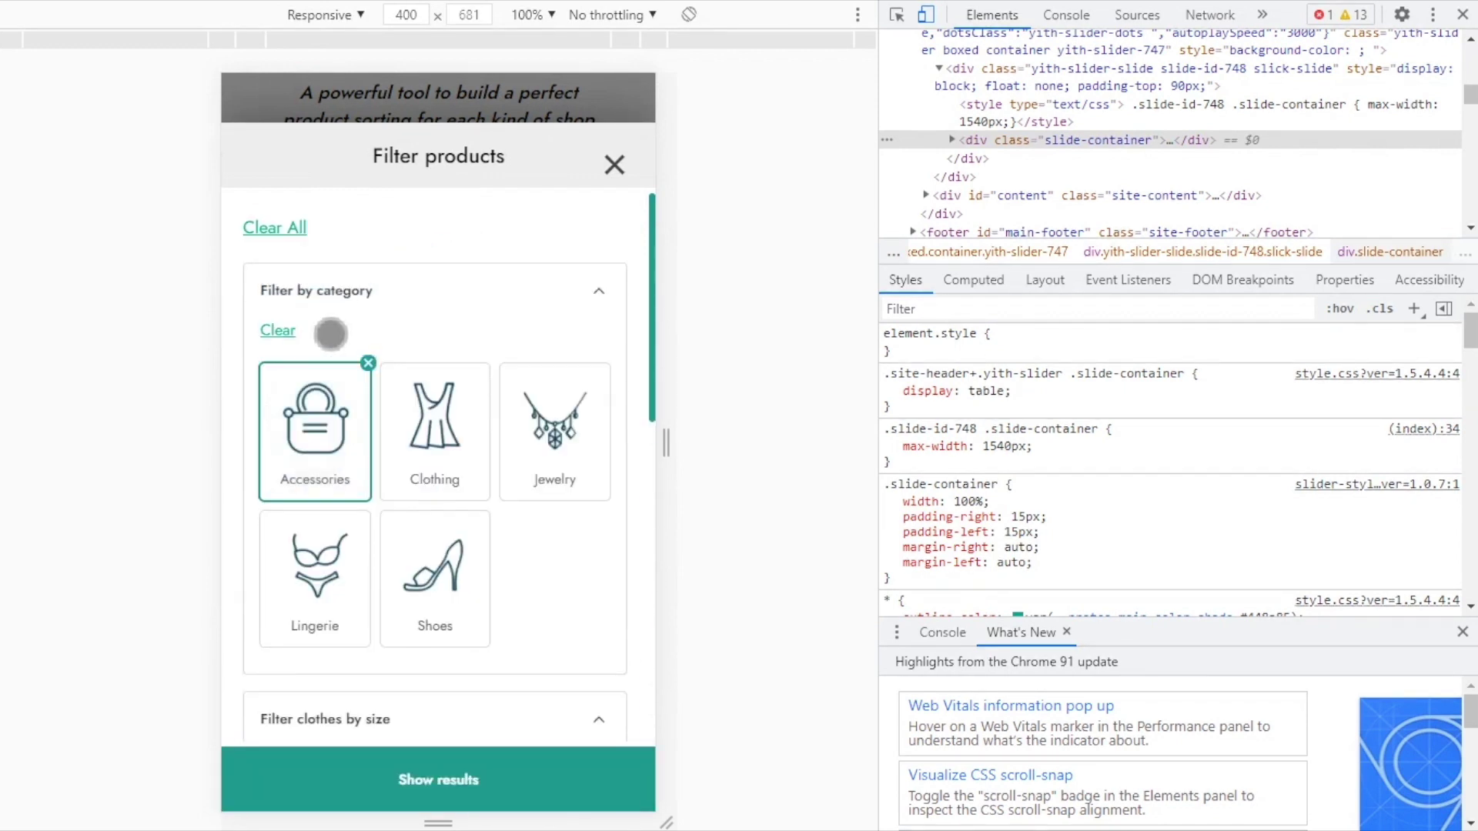
click(490, 784)
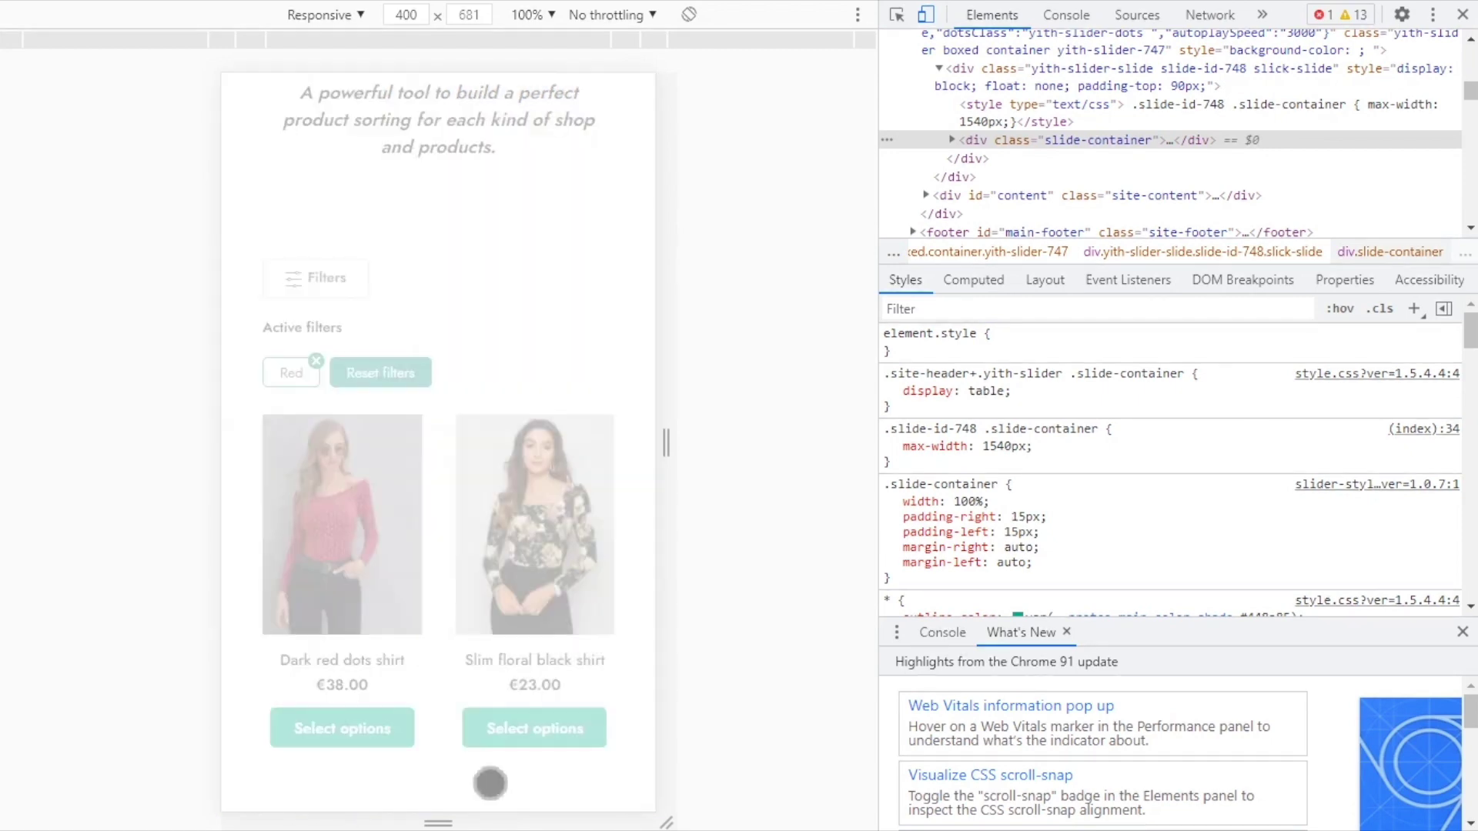
scroll(606, 512, down, 6)
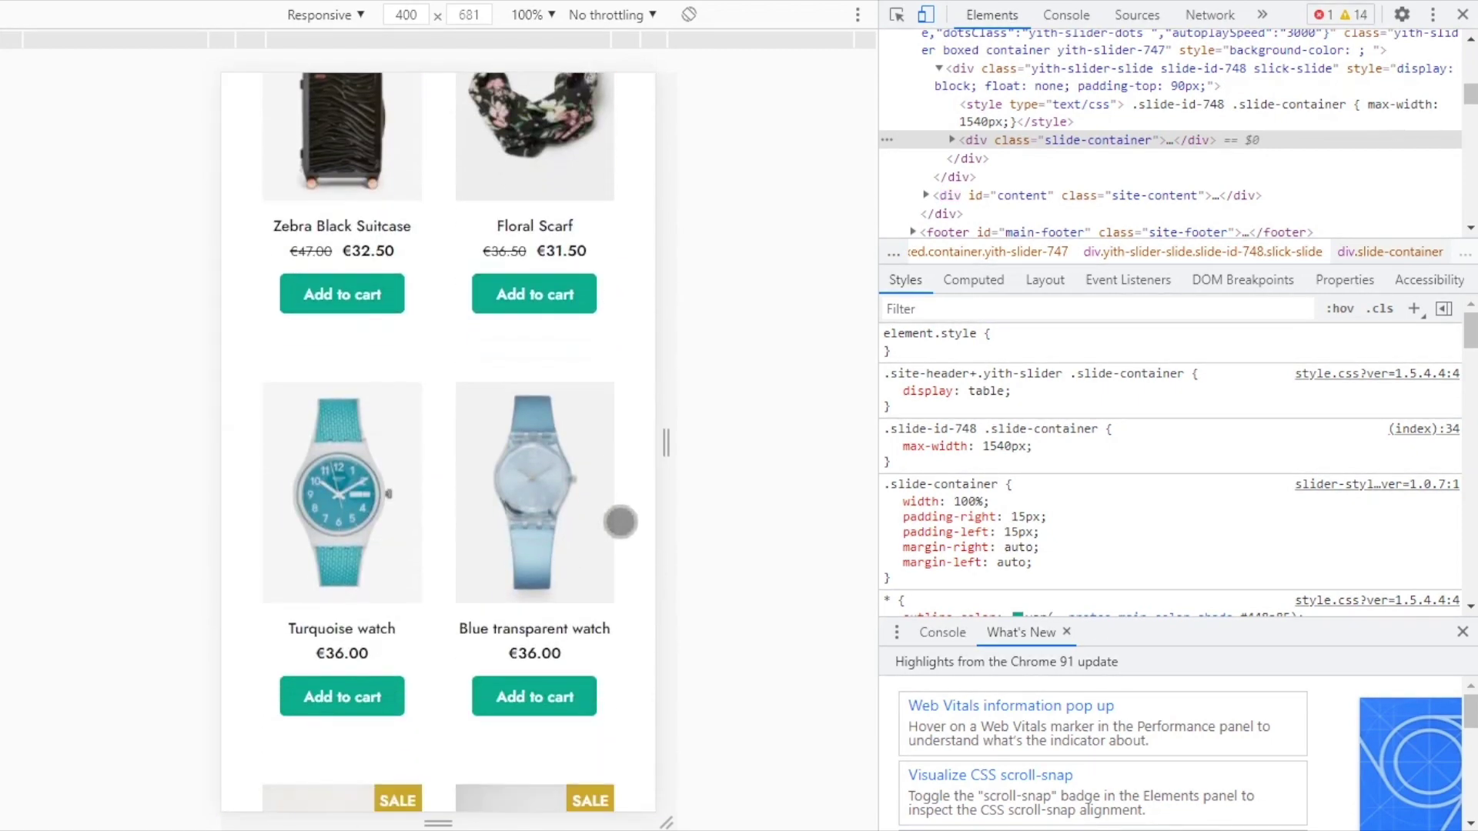
scroll(621, 522, down, 2)
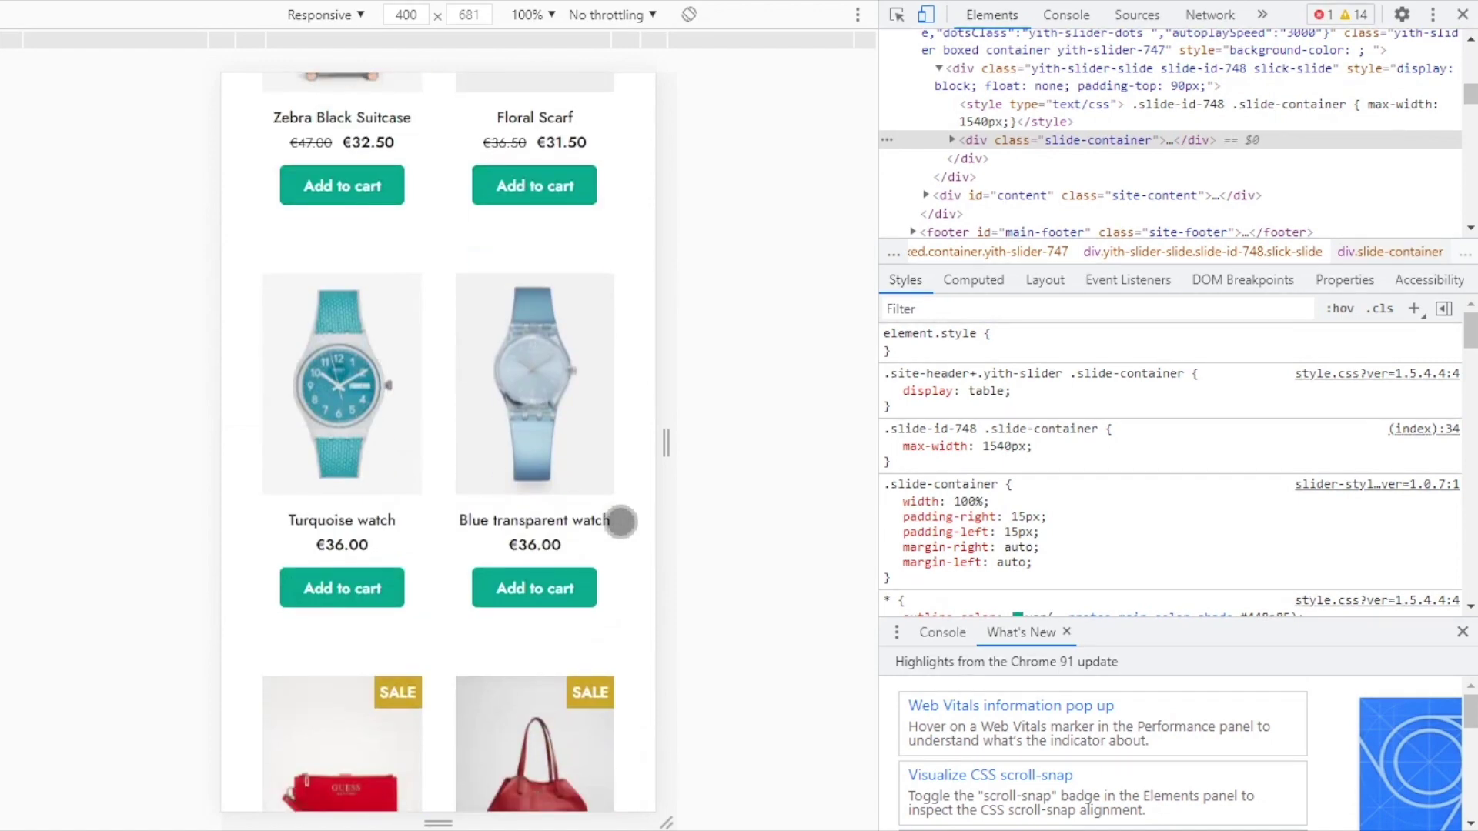
scroll(620, 522, up, 7)
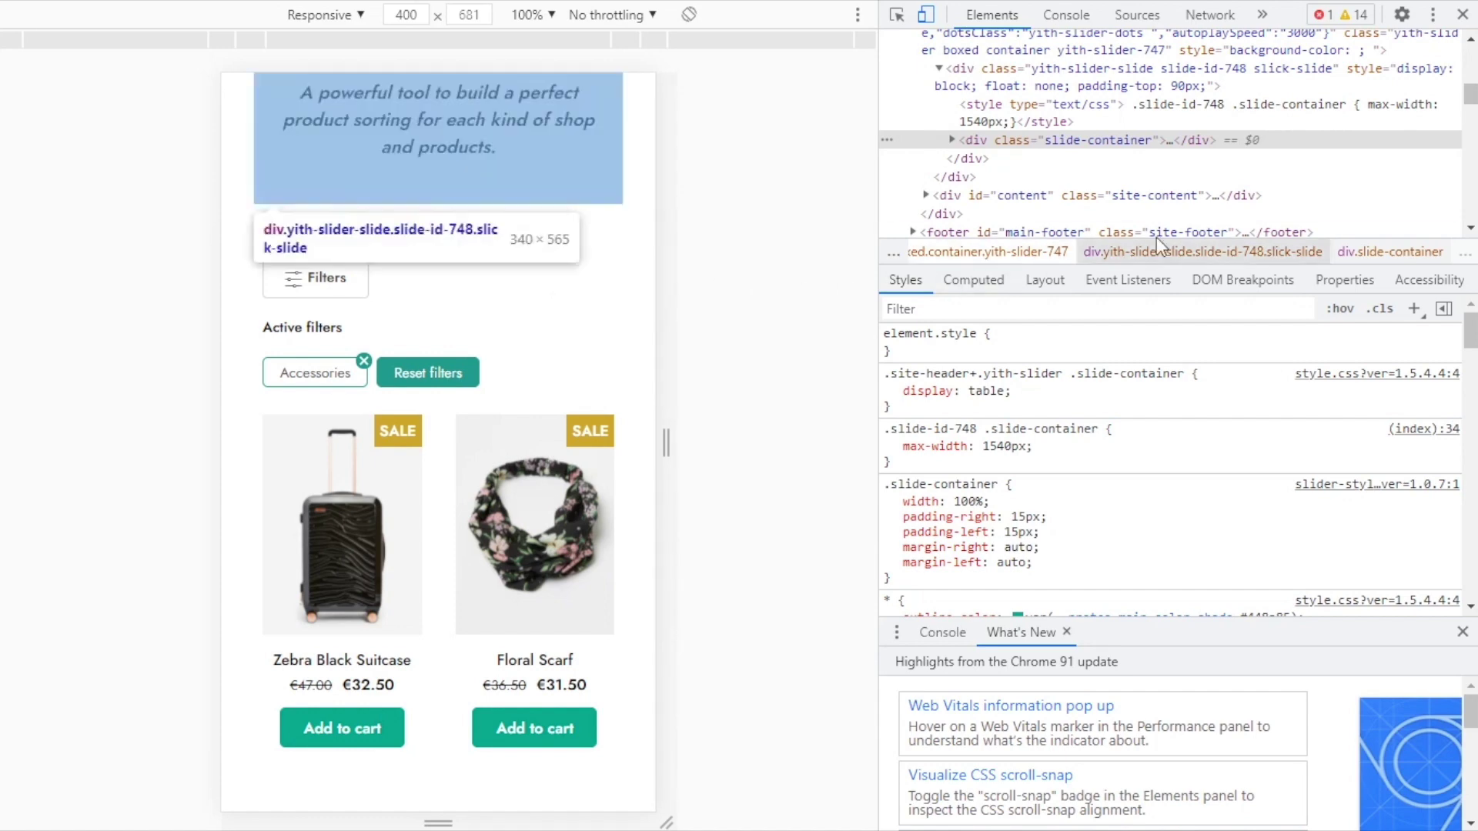
Leave device mode and create a new page titled 'Filters test'
click(1463, 15)
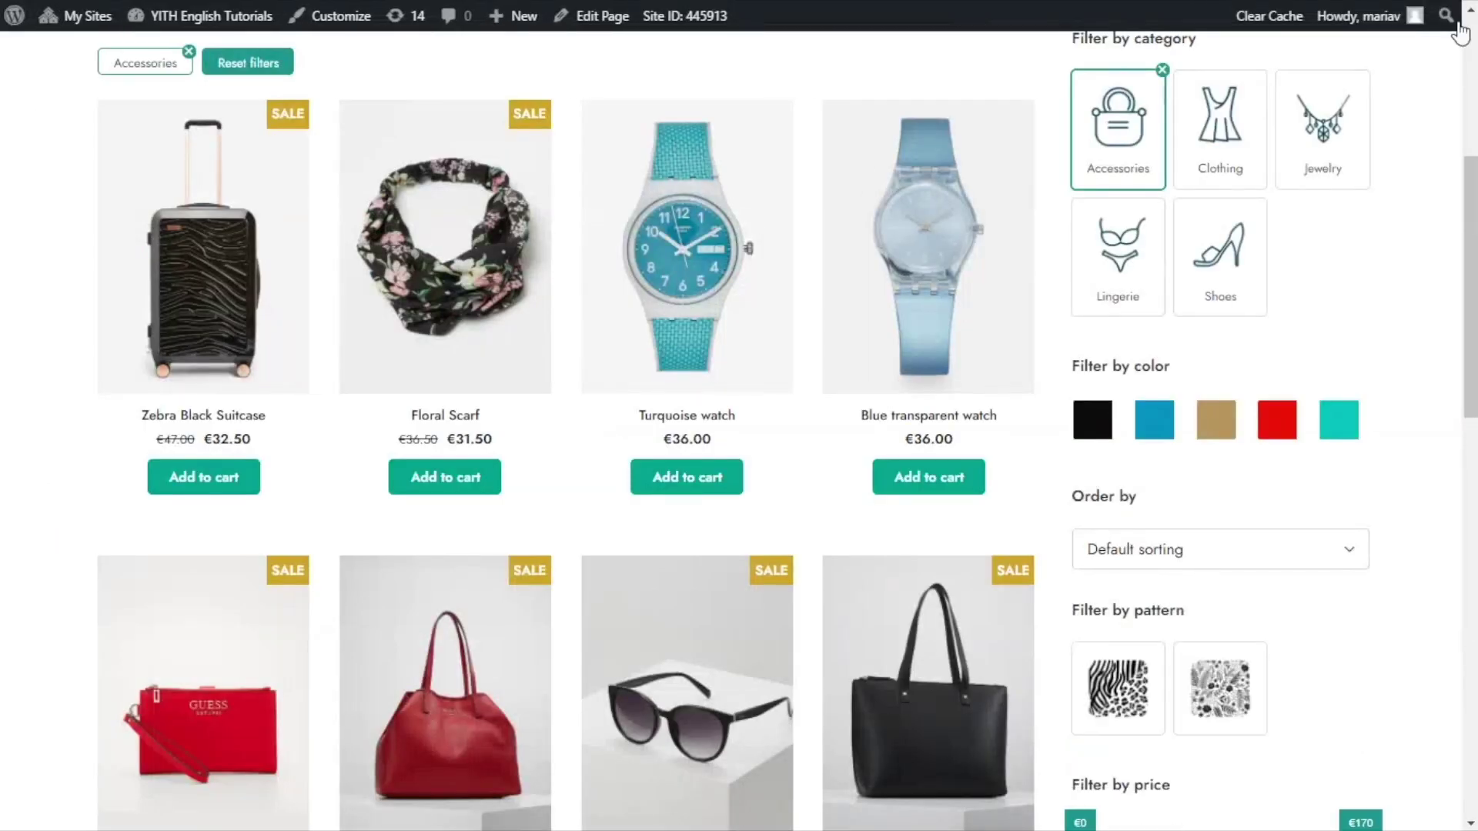
scroll(719, 270, up, 4)
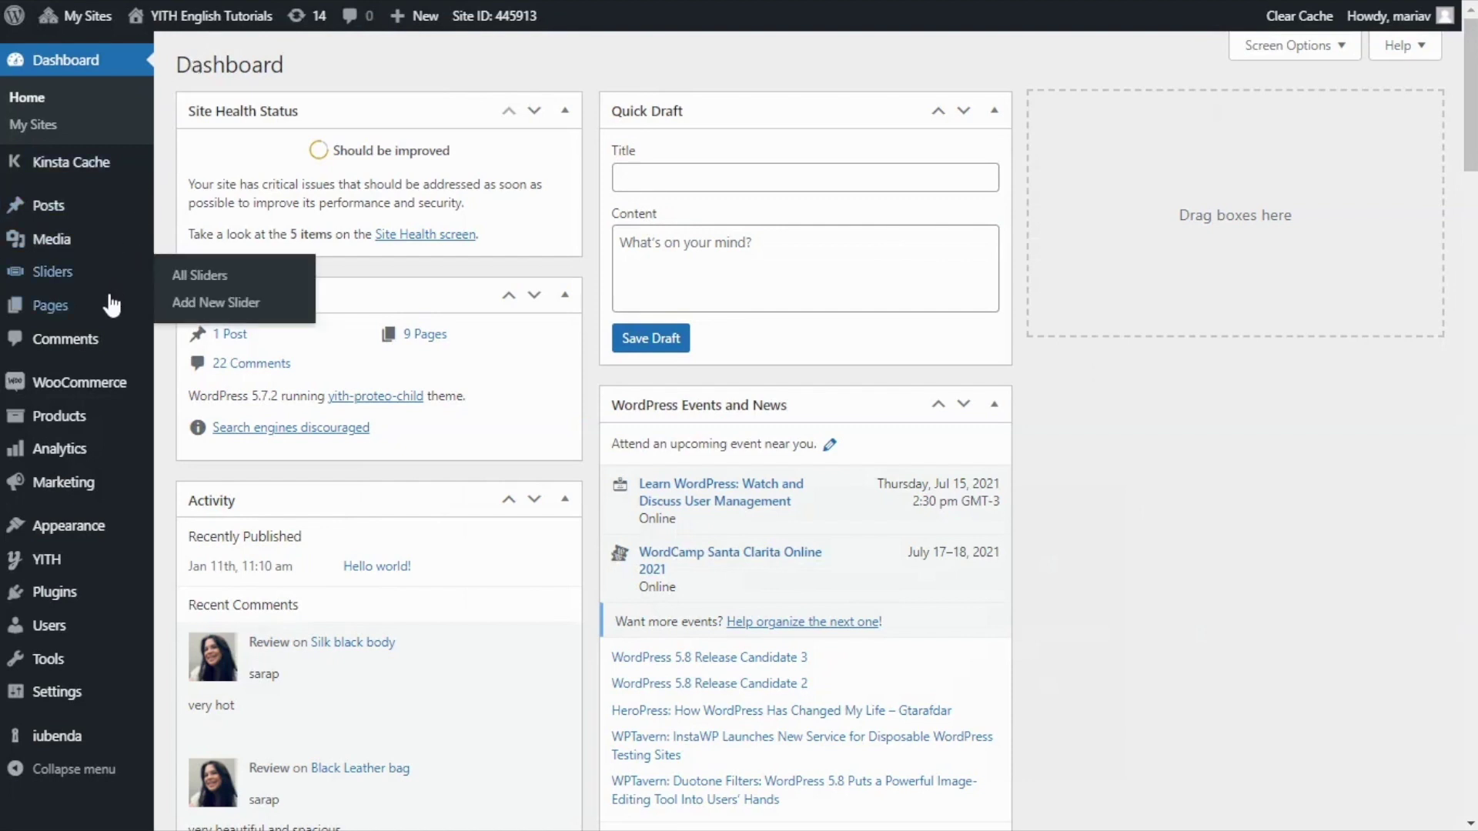
mouse_move(111, 312)
click(209, 340)
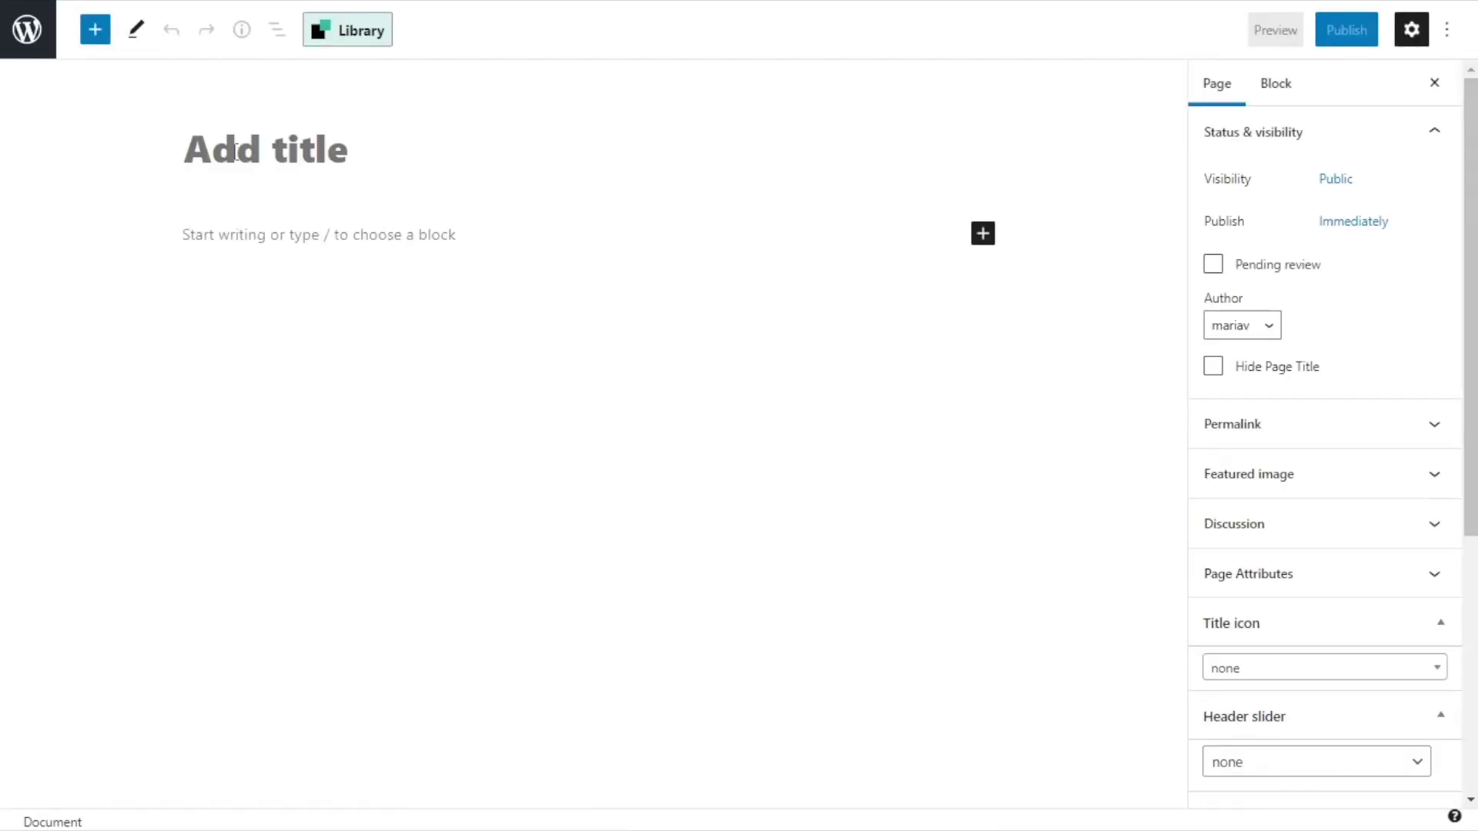
text(Filter)
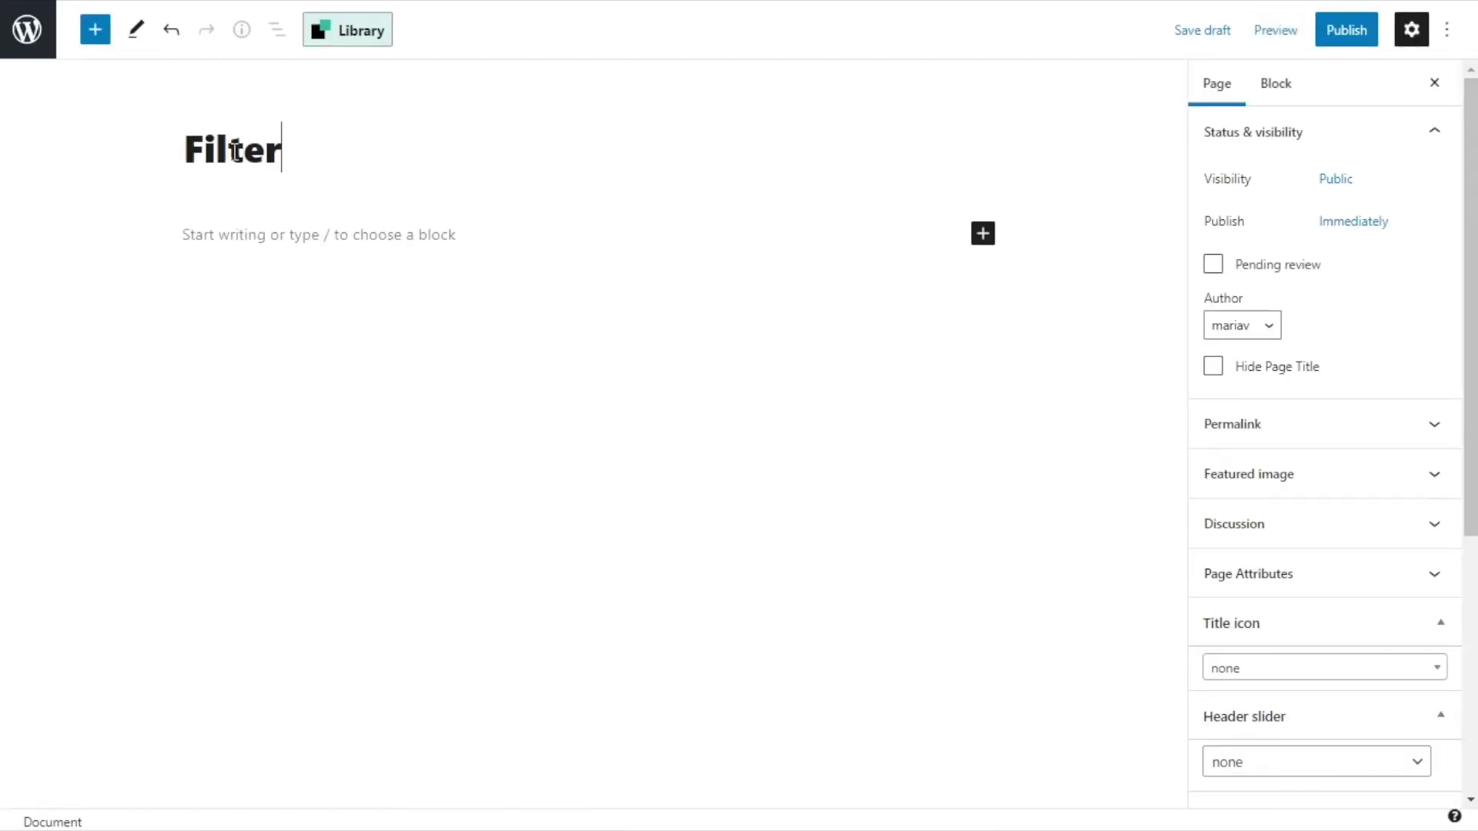
text(s test)
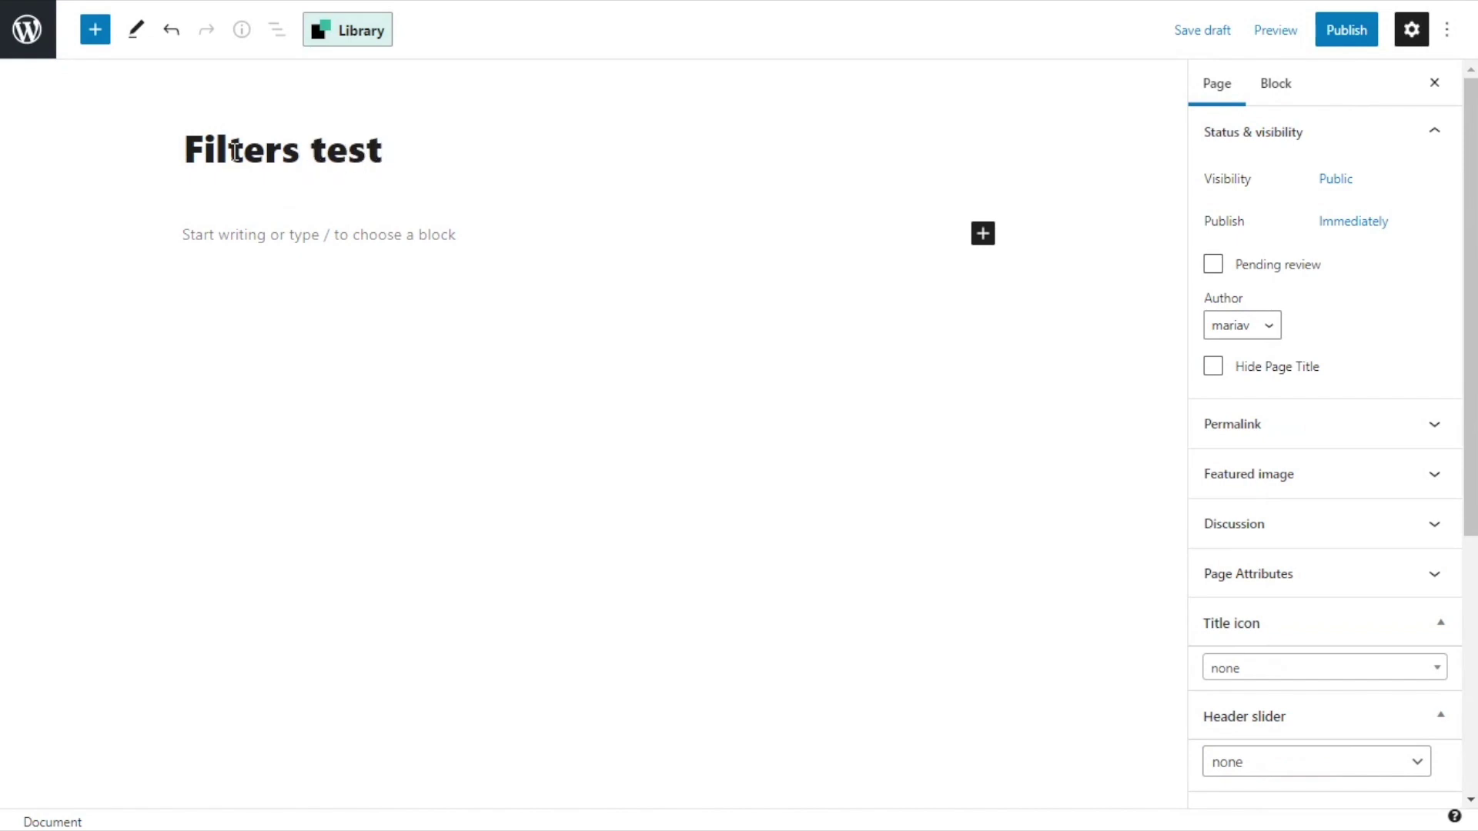
Insert a Columns block with a 30/70 split
click(513, 239)
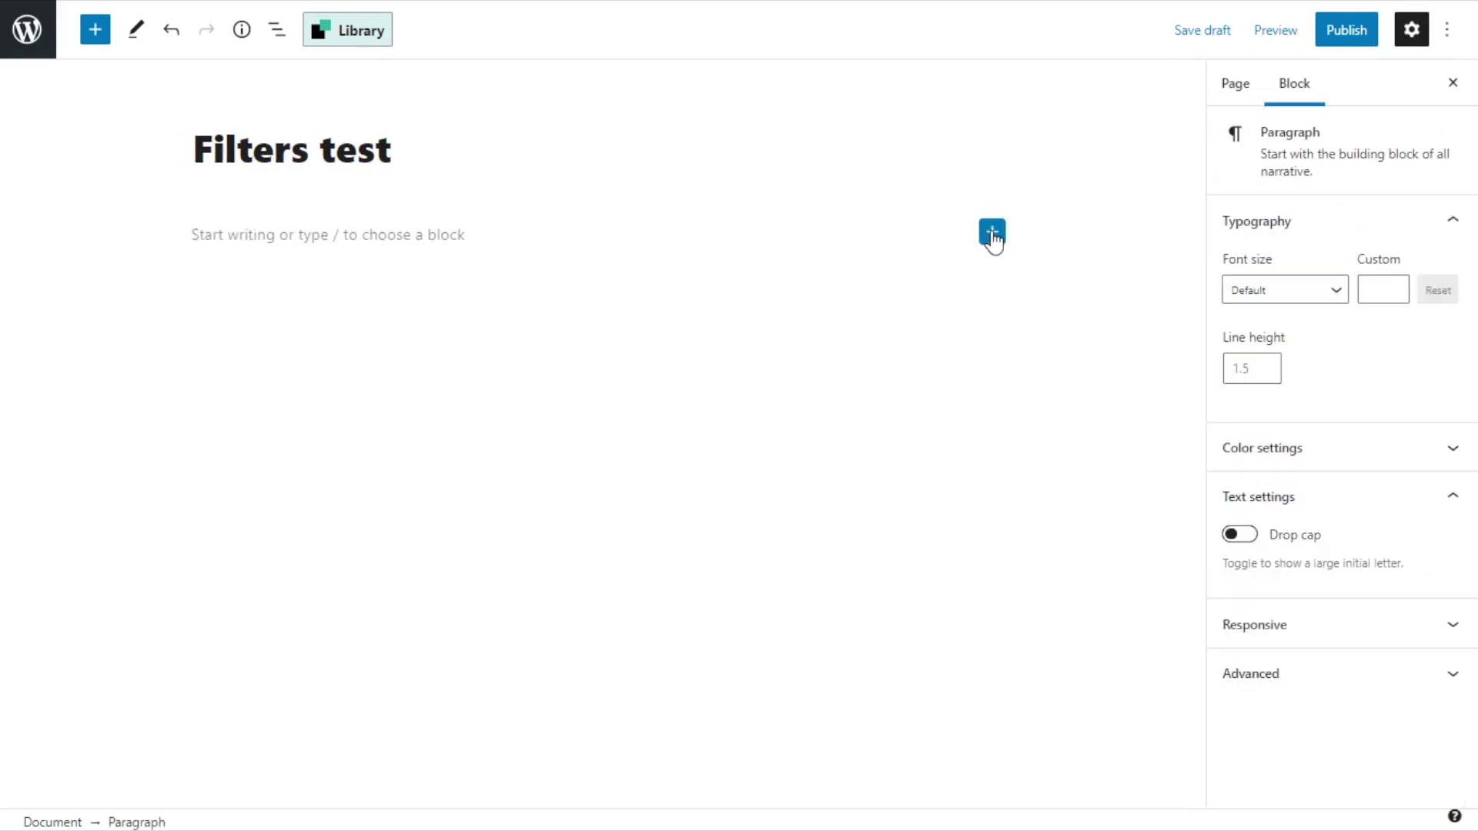
click(992, 234)
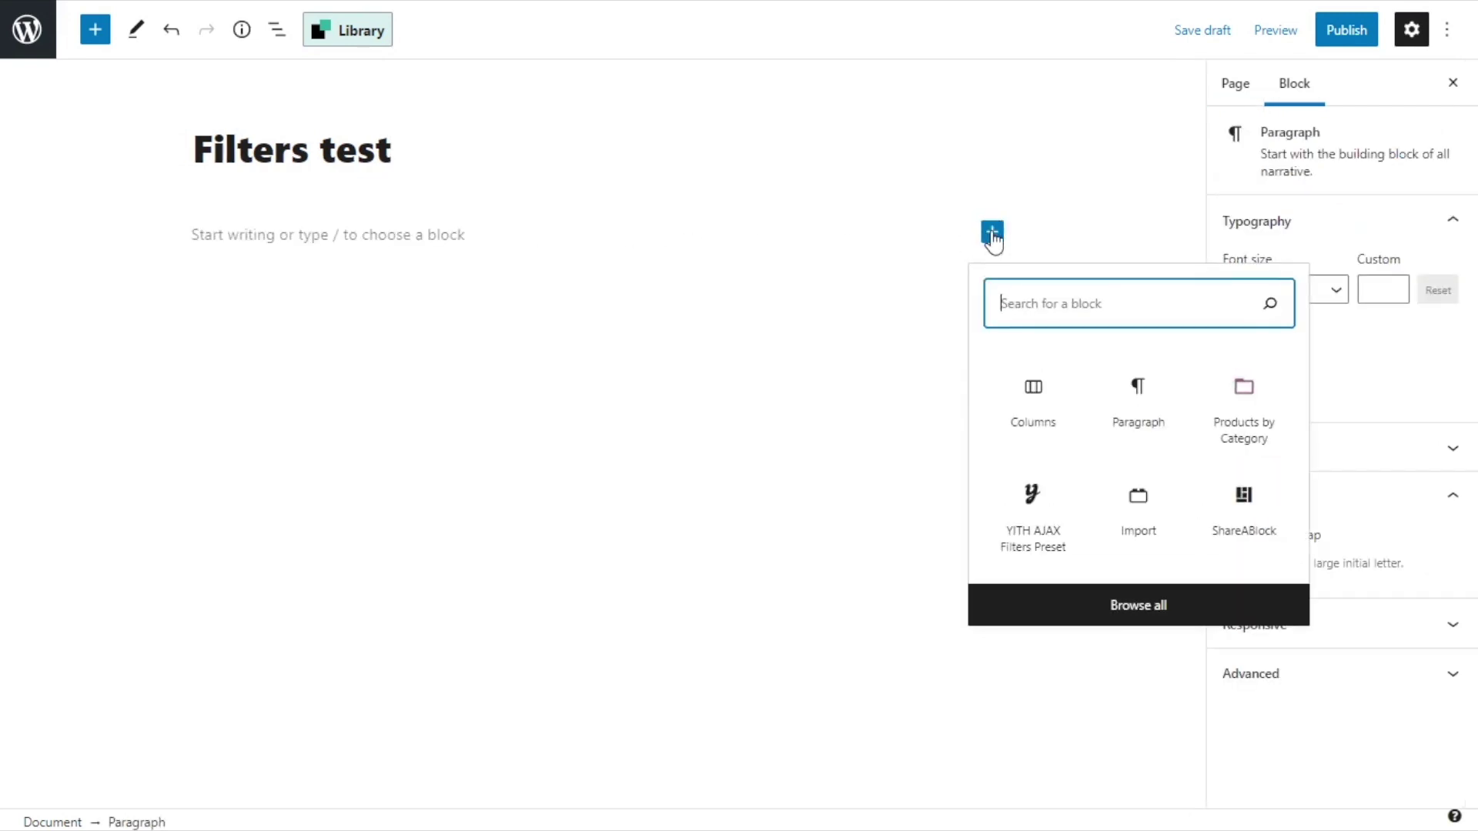
click(1053, 394)
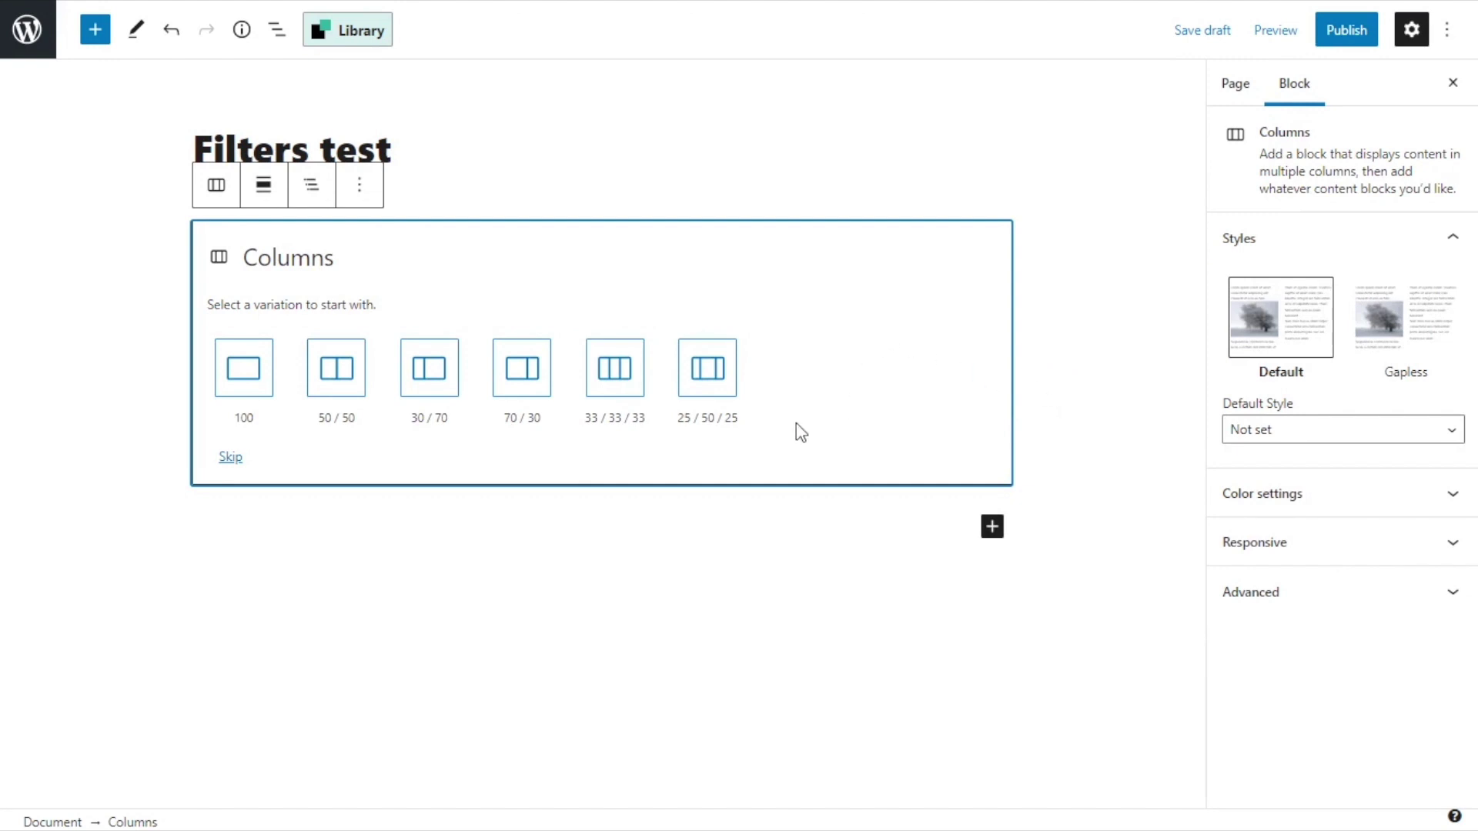
click(450, 389)
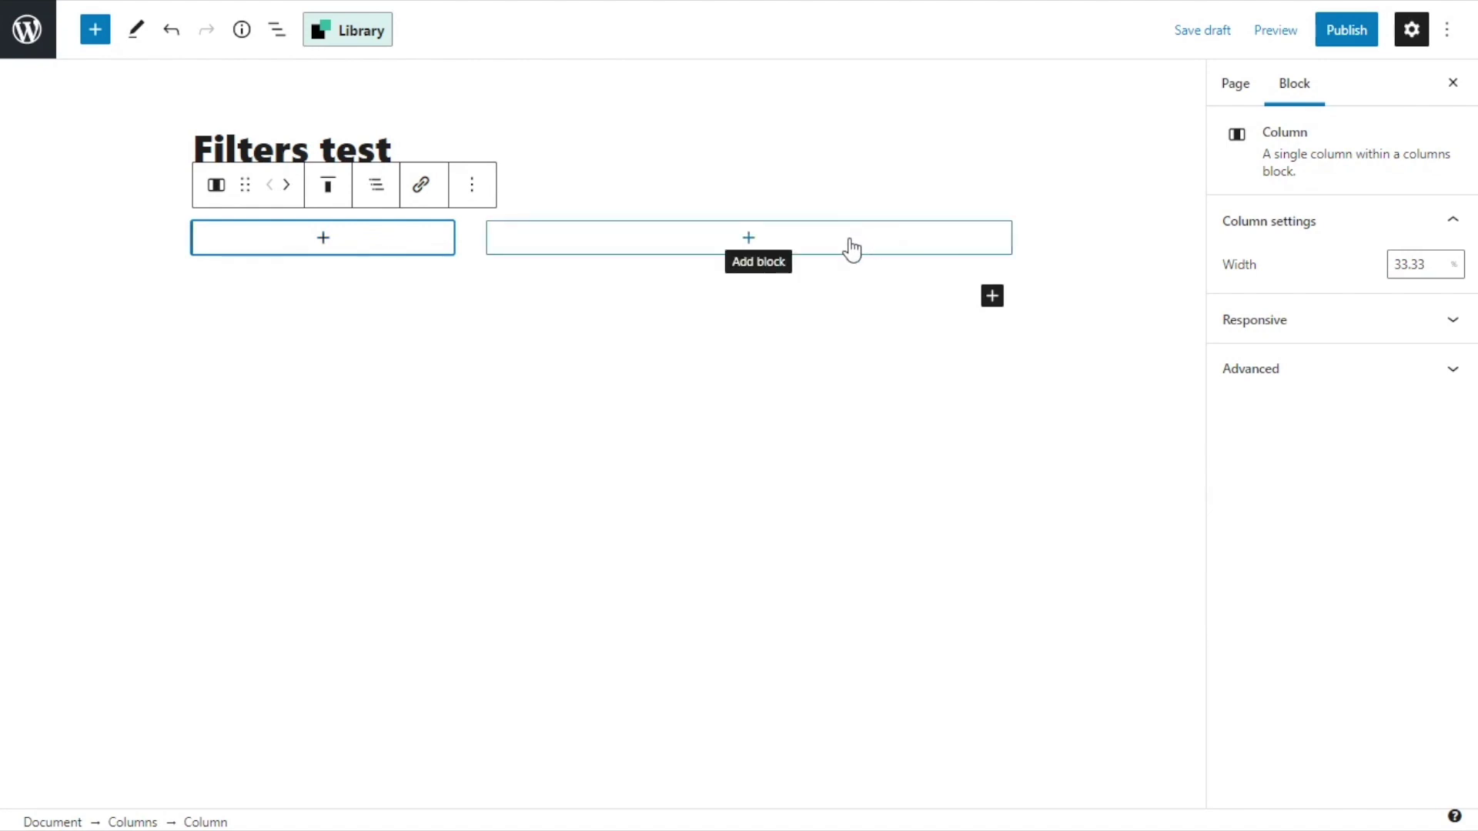
Put a Products by Category block showing the Woman category in the right column
click(762, 251)
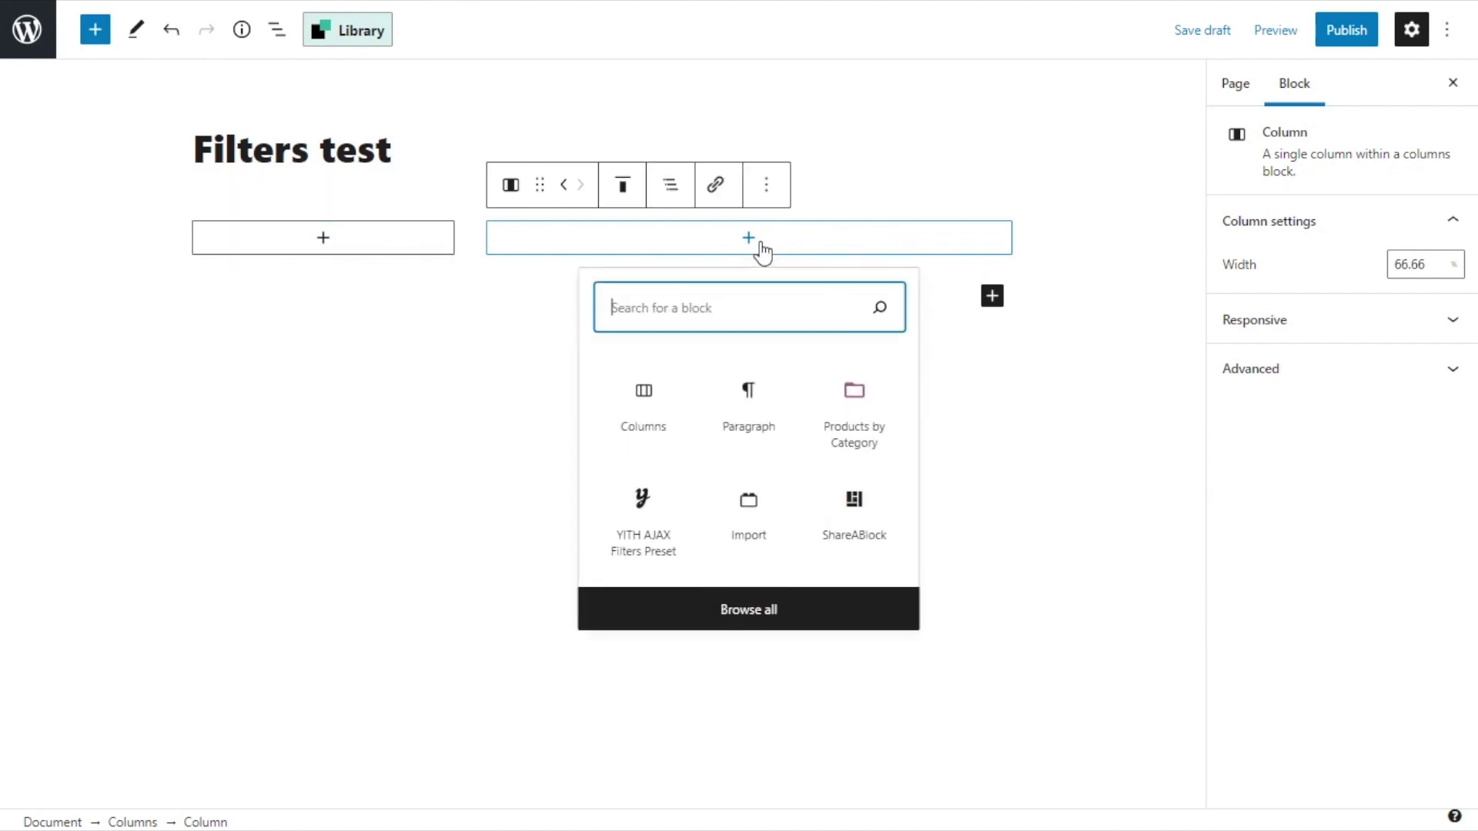
click(880, 453)
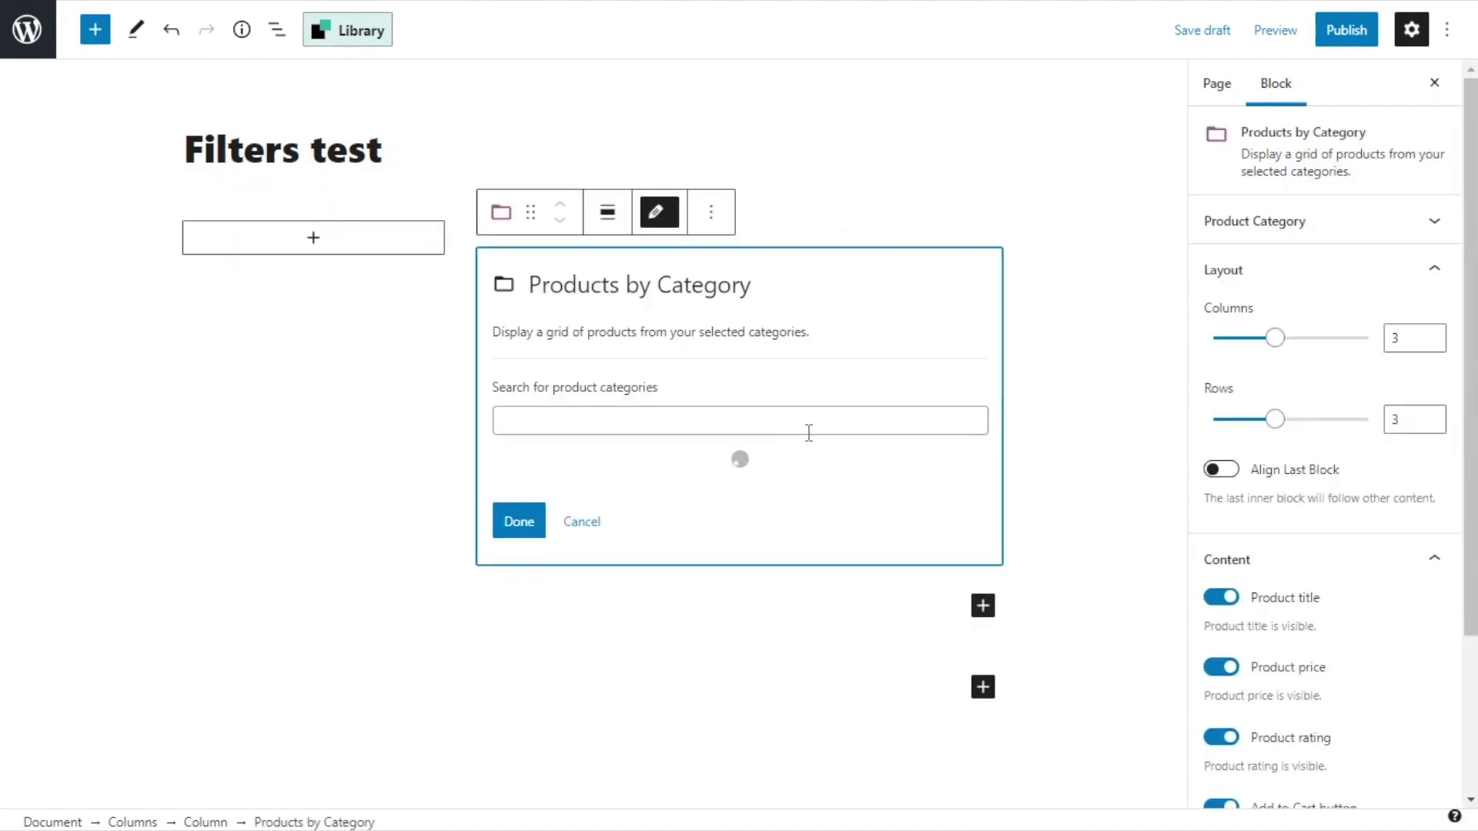
scroll(600, 580, down, 1)
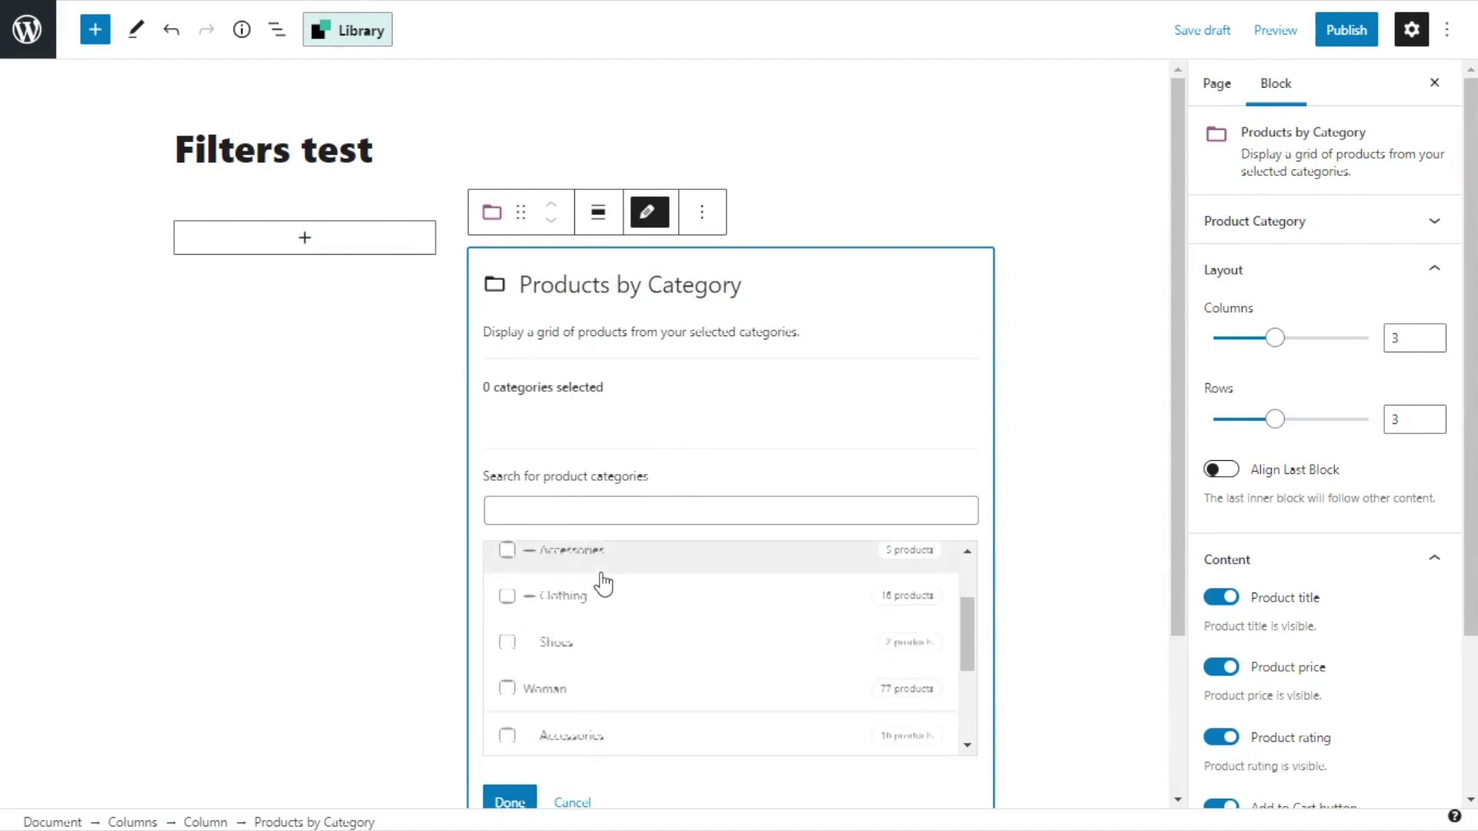
scroll(604, 585, down, 2)
click(508, 584)
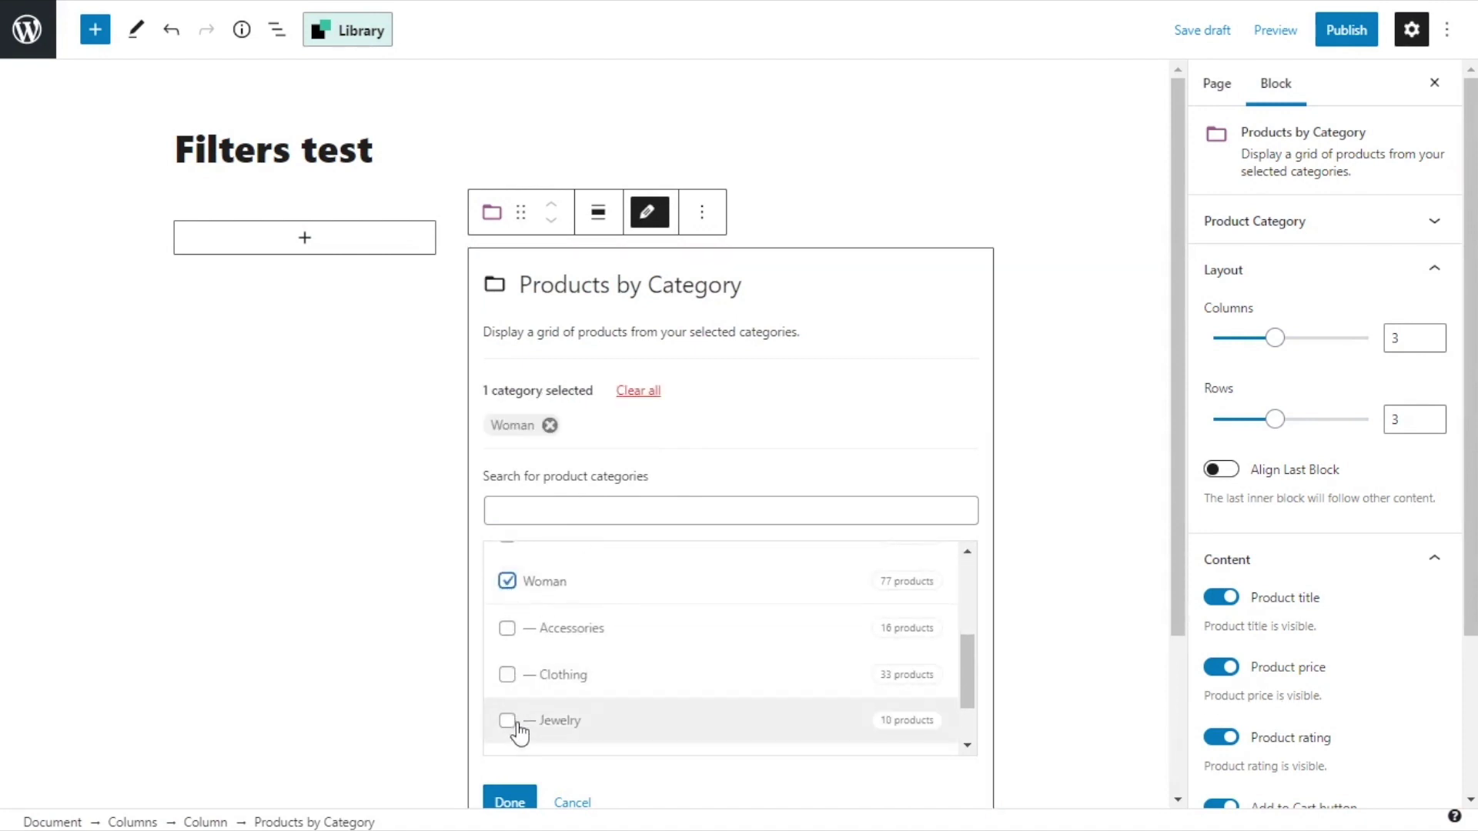
click(515, 801)
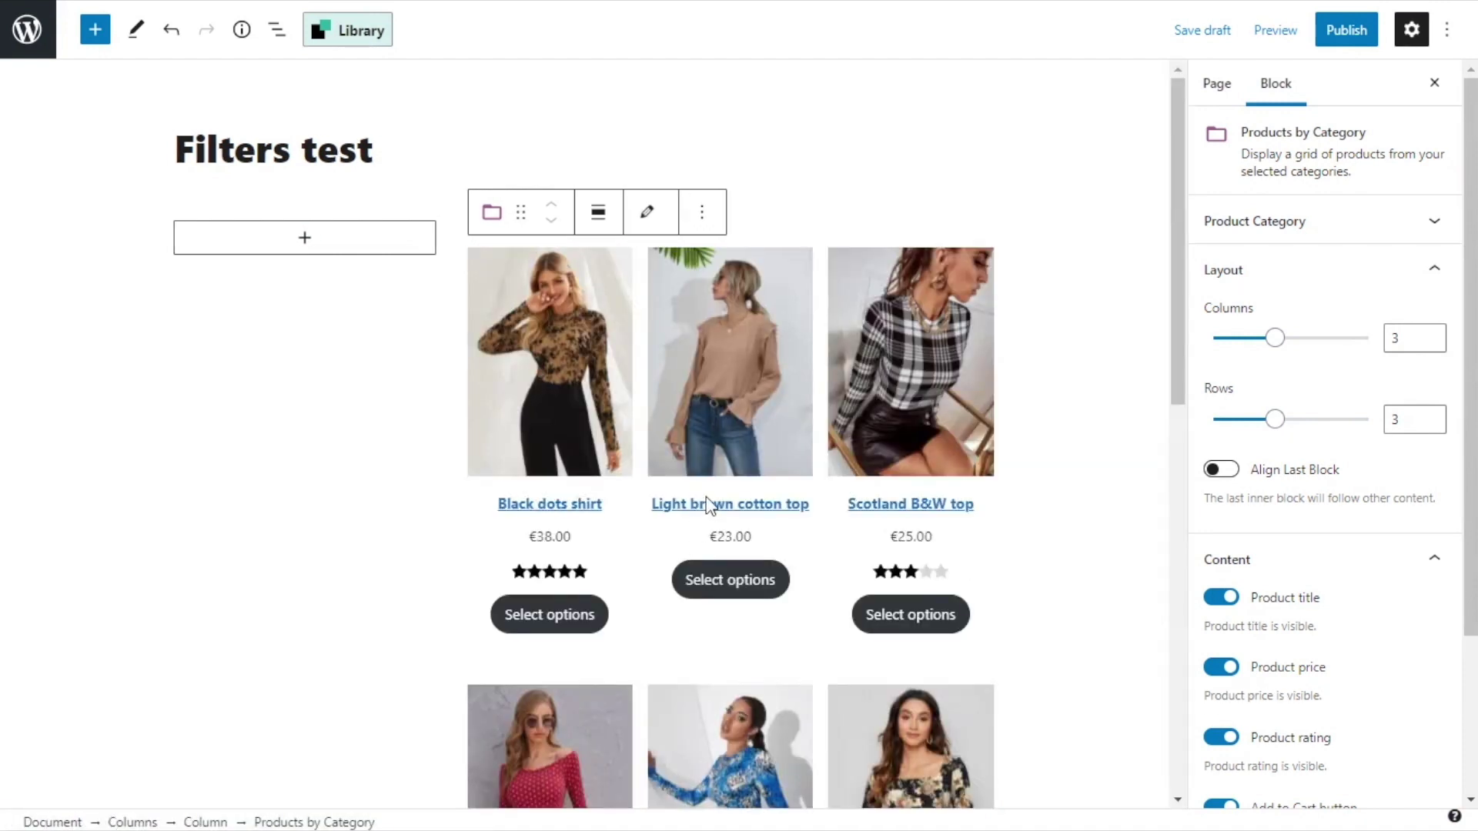
Add a YITH AJAX Filters Preset block set to Women preset in the left column and publish
click(305, 241)
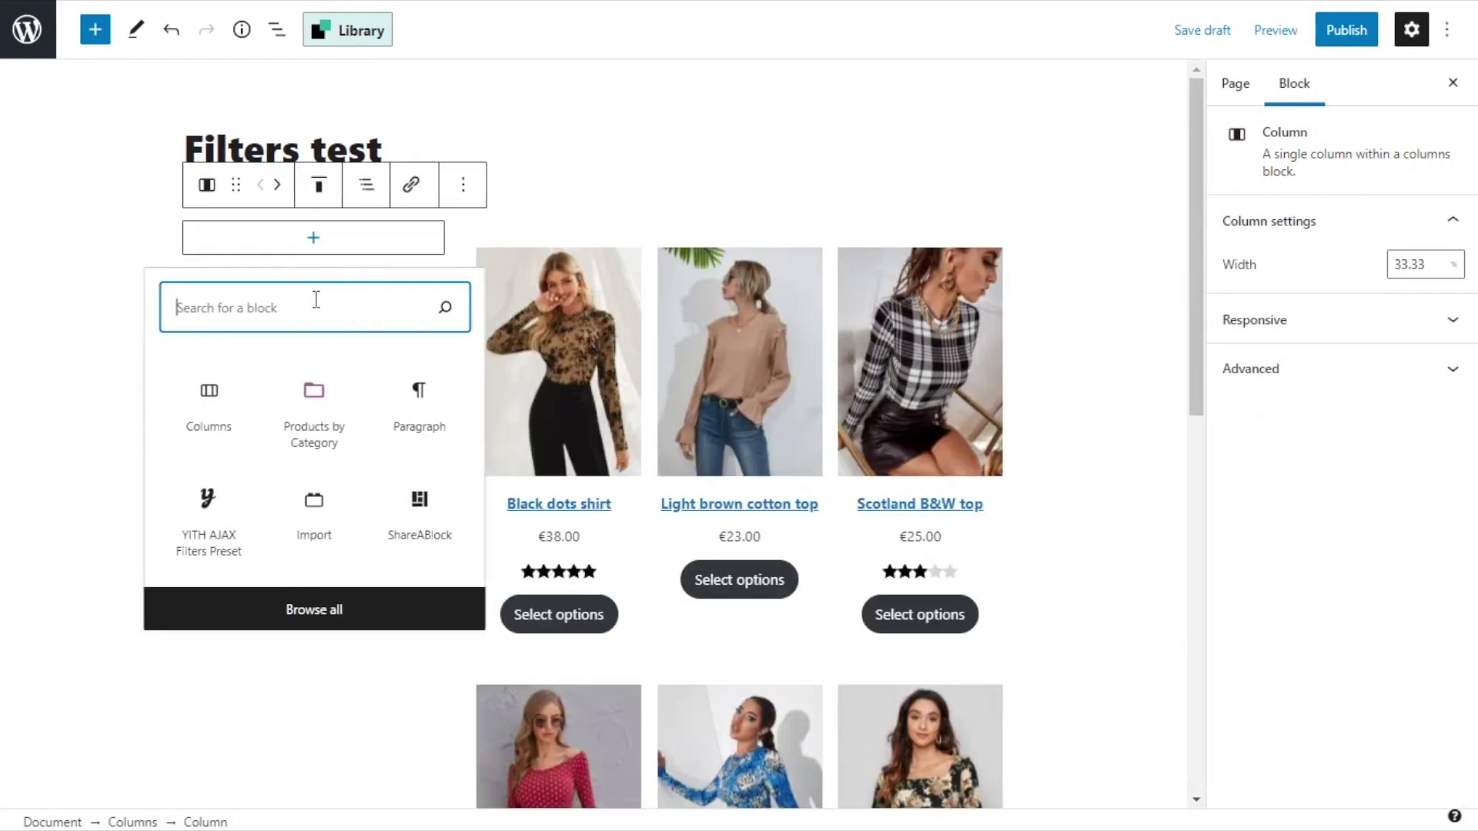
click(230, 508)
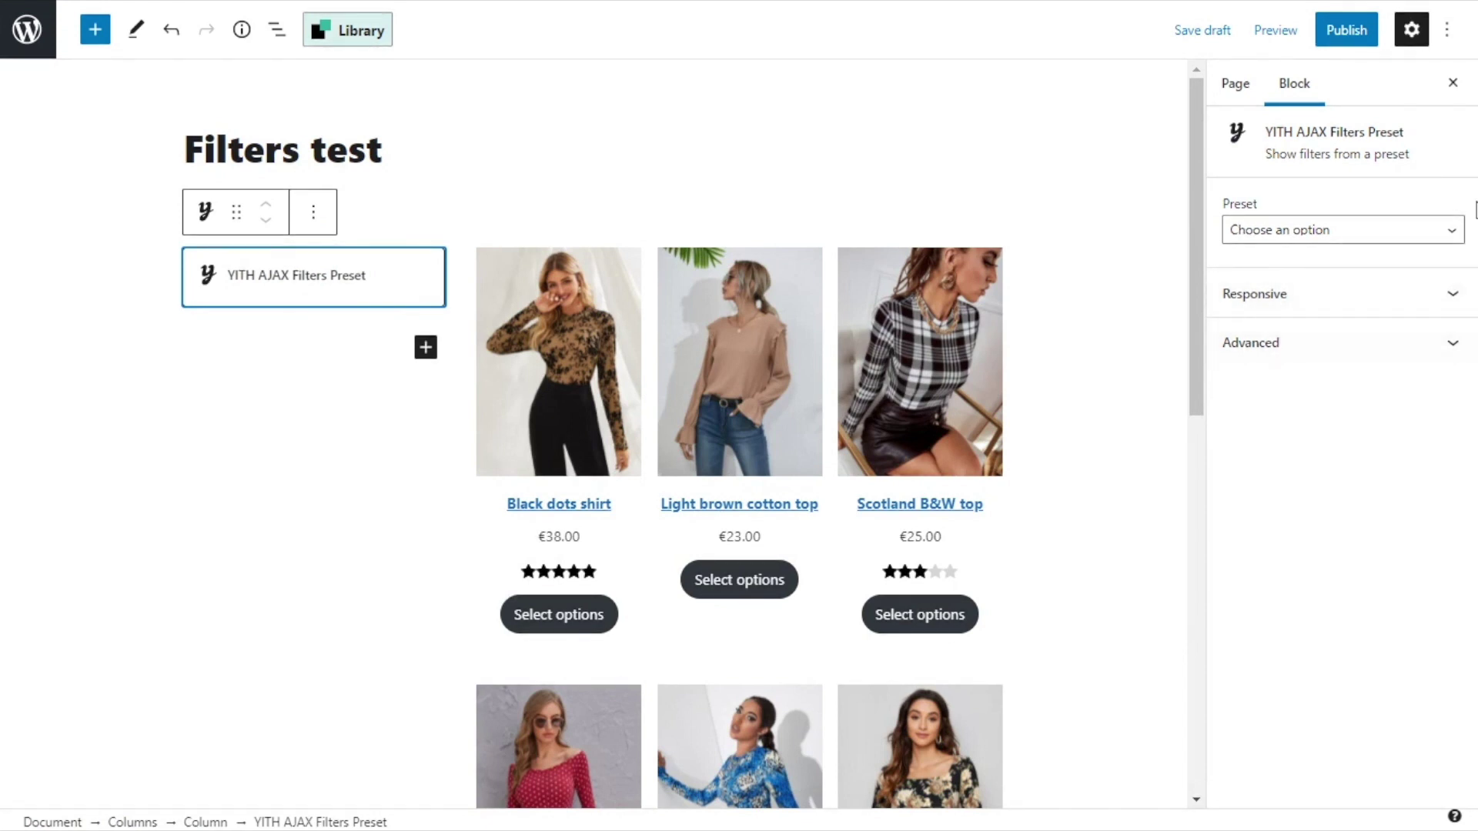
click(1440, 239)
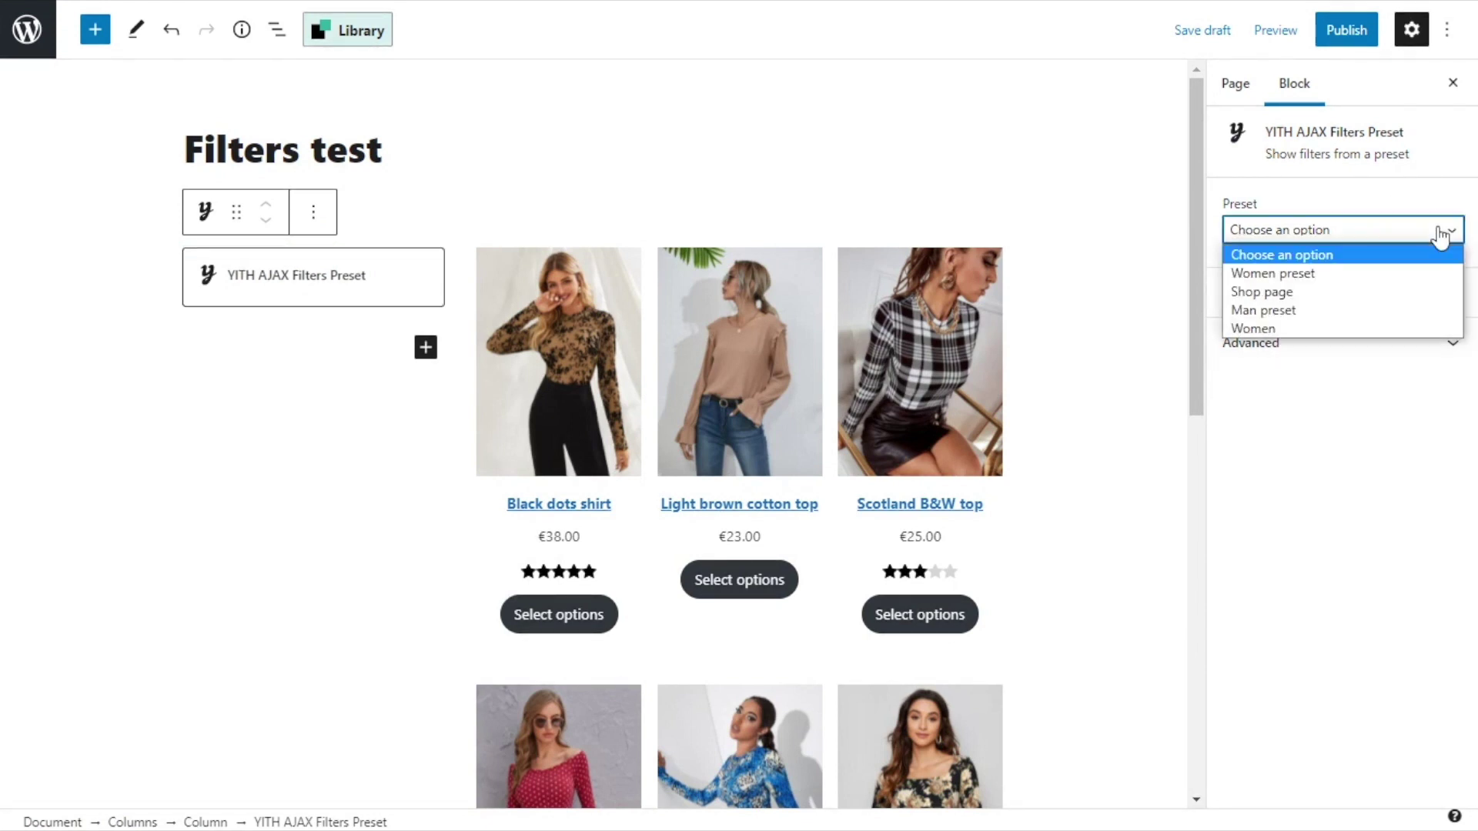
click(1409, 281)
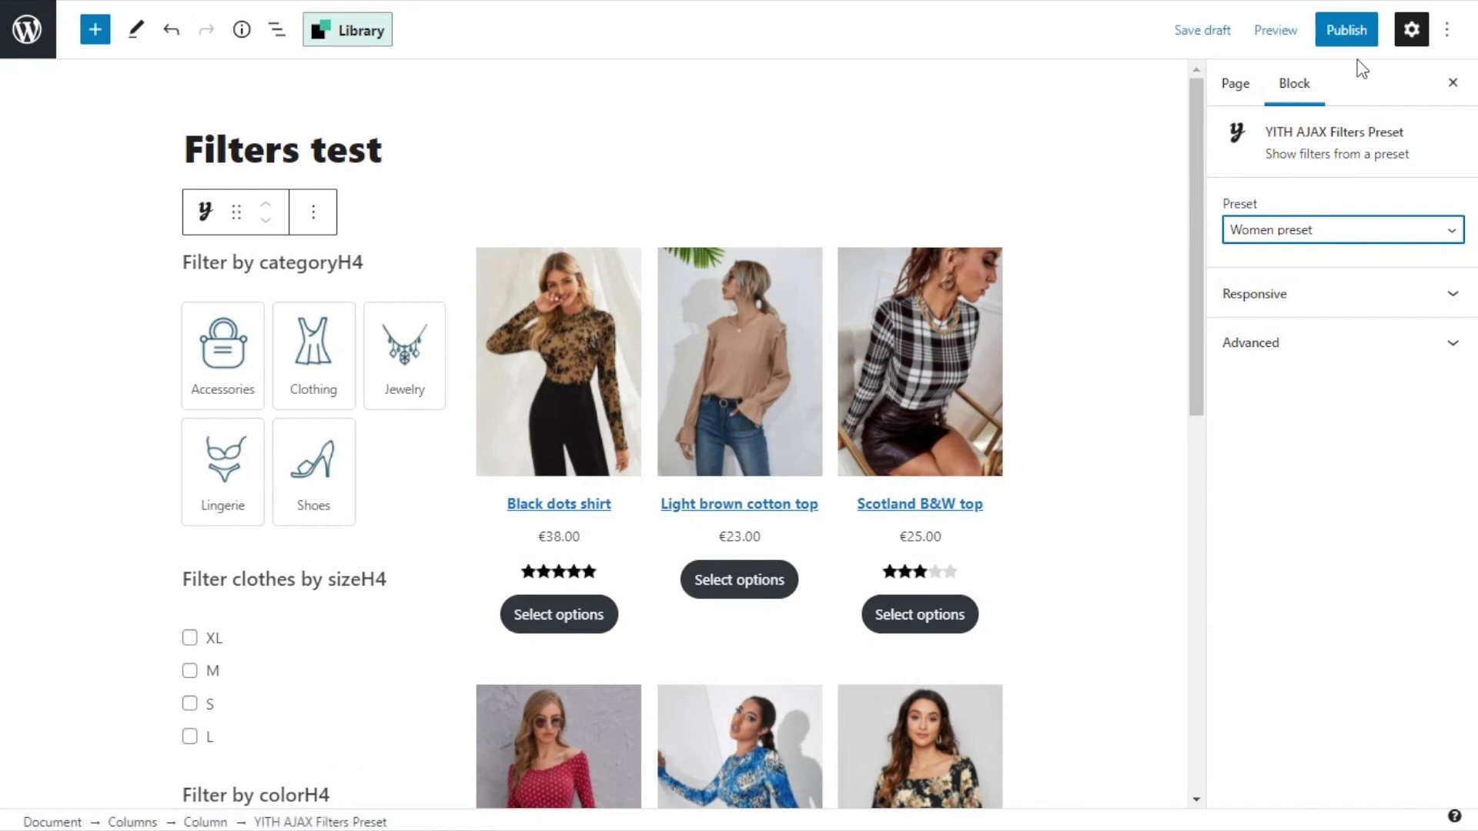
click(1351, 37)
click(1332, 32)
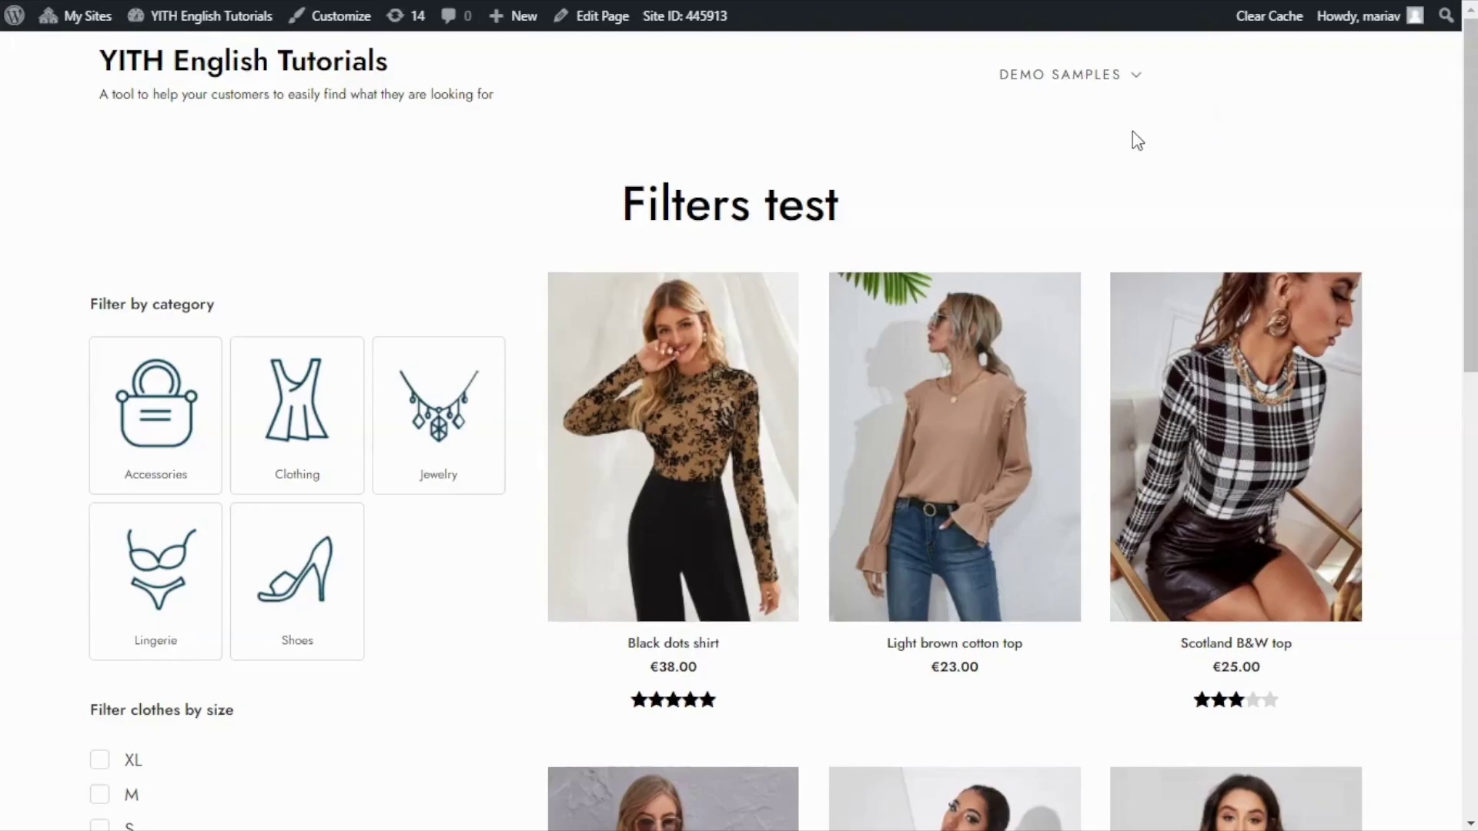
Preview the Filters test page in DevTools' 400×681 mobile view and scroll through the Woman product grid
scroll(1109, 138, down, 1)
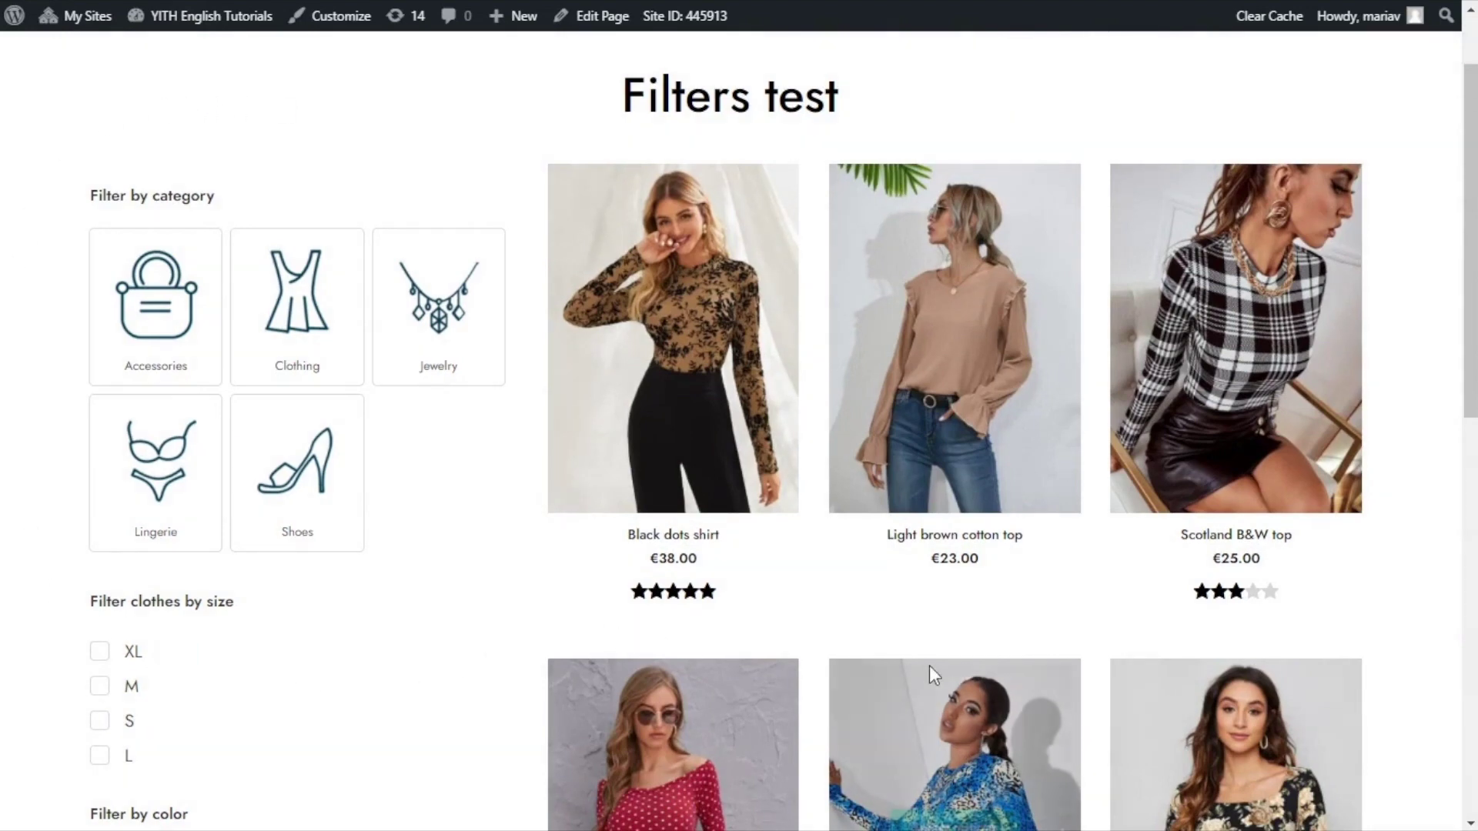
scroll(1423, 536, up, 1)
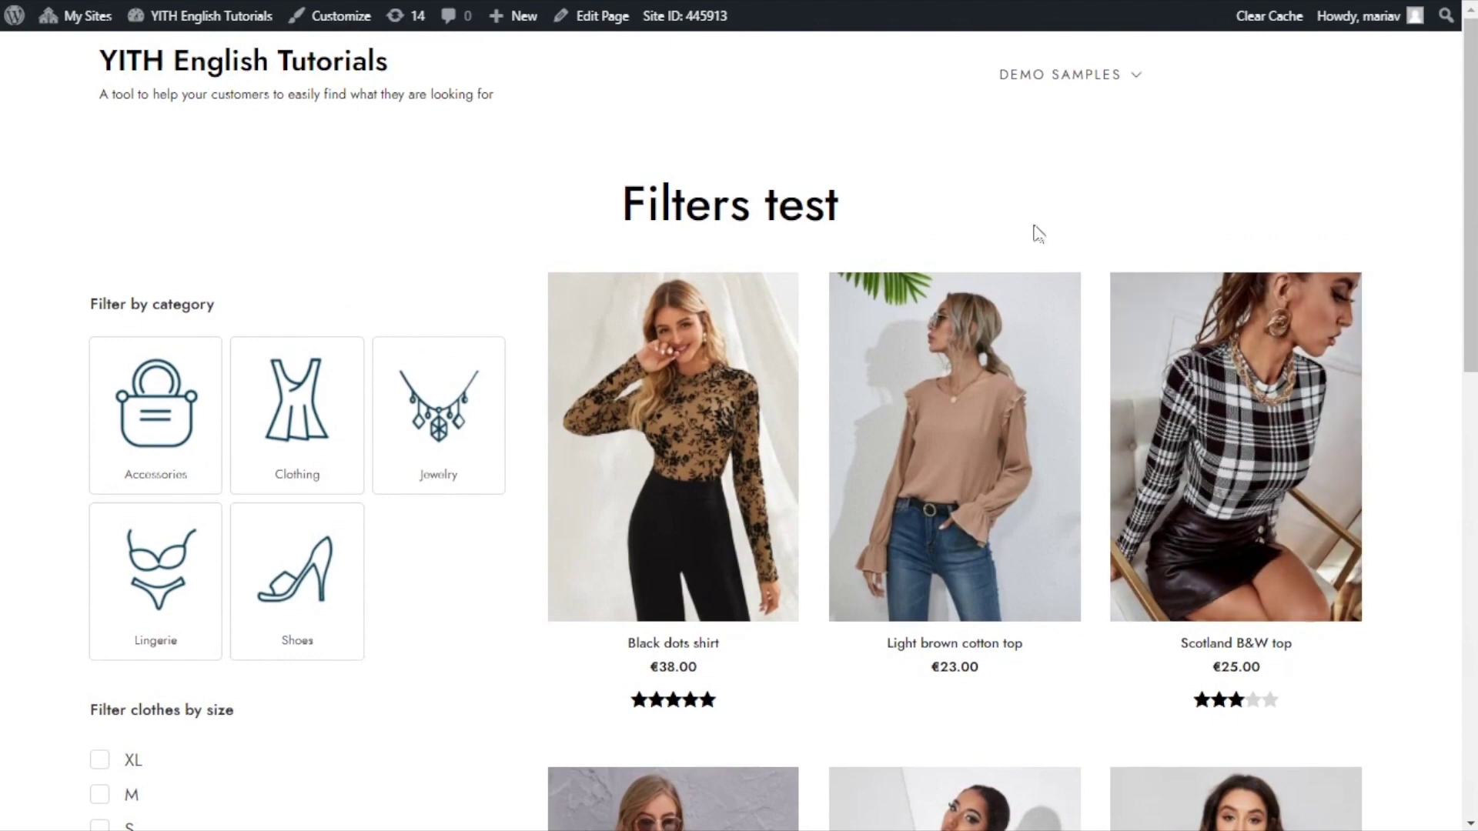
right_click(907, 184)
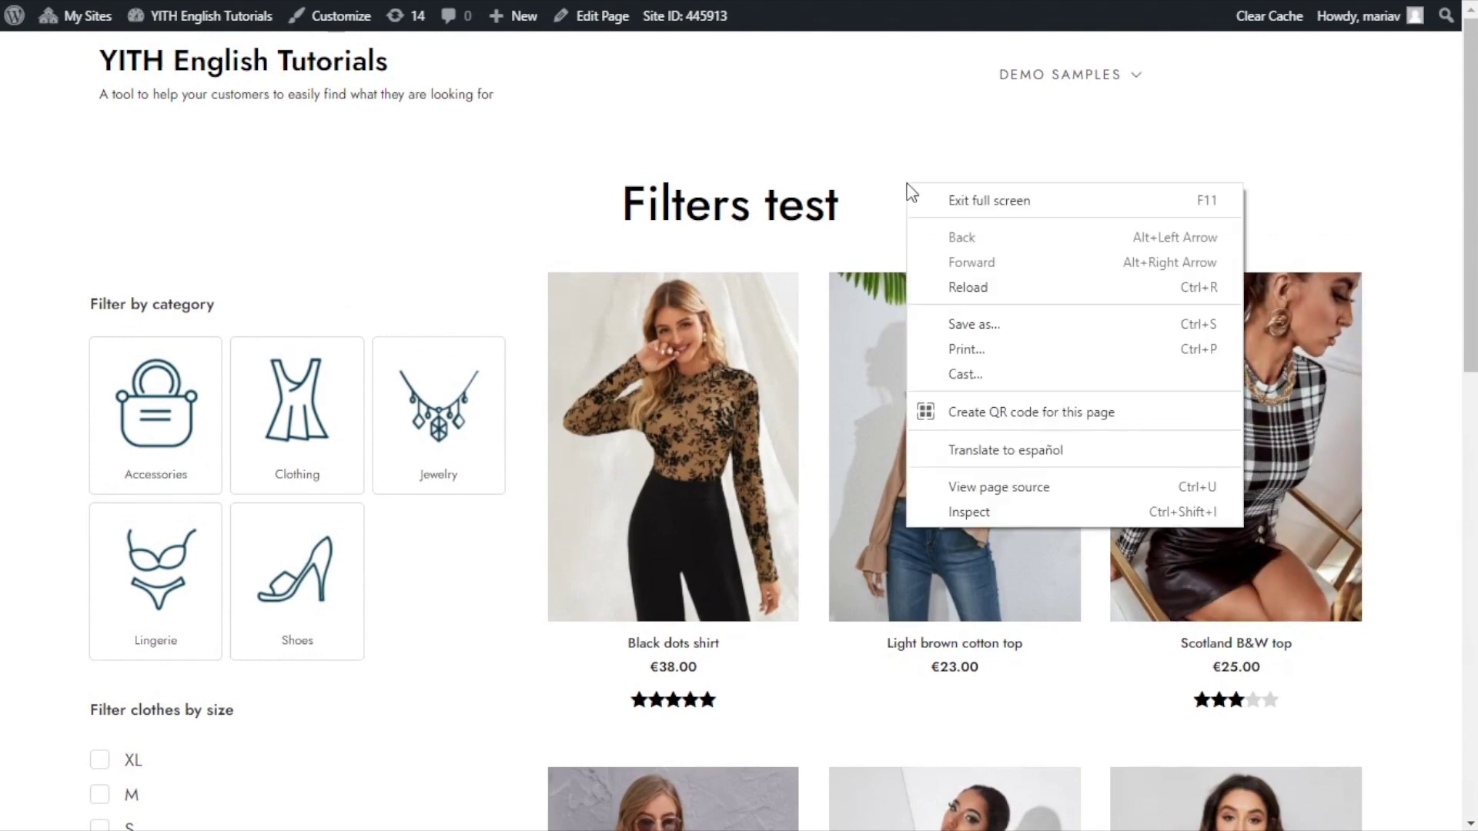
click(991, 511)
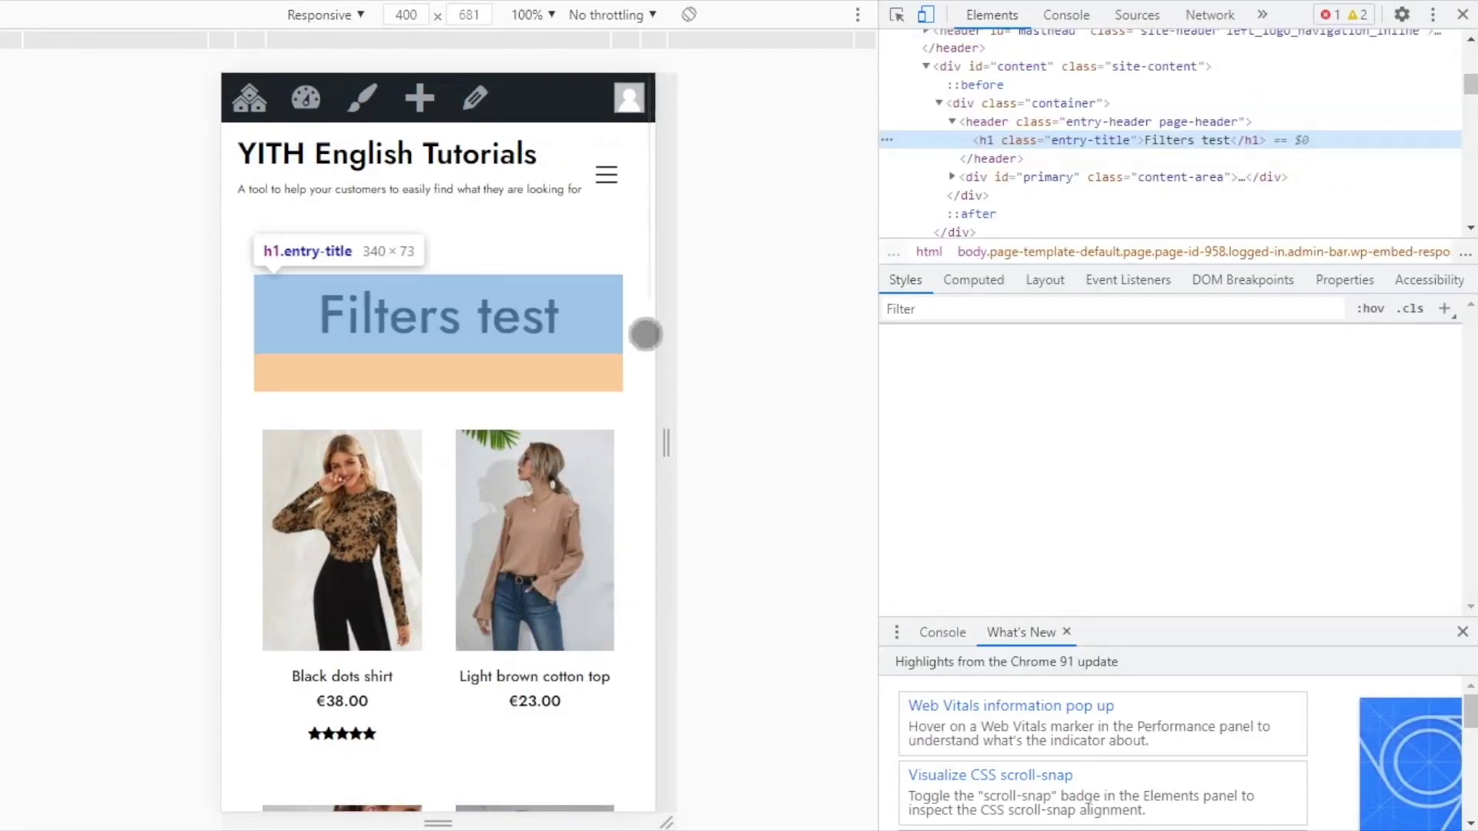
scroll(634, 308, down, 1)
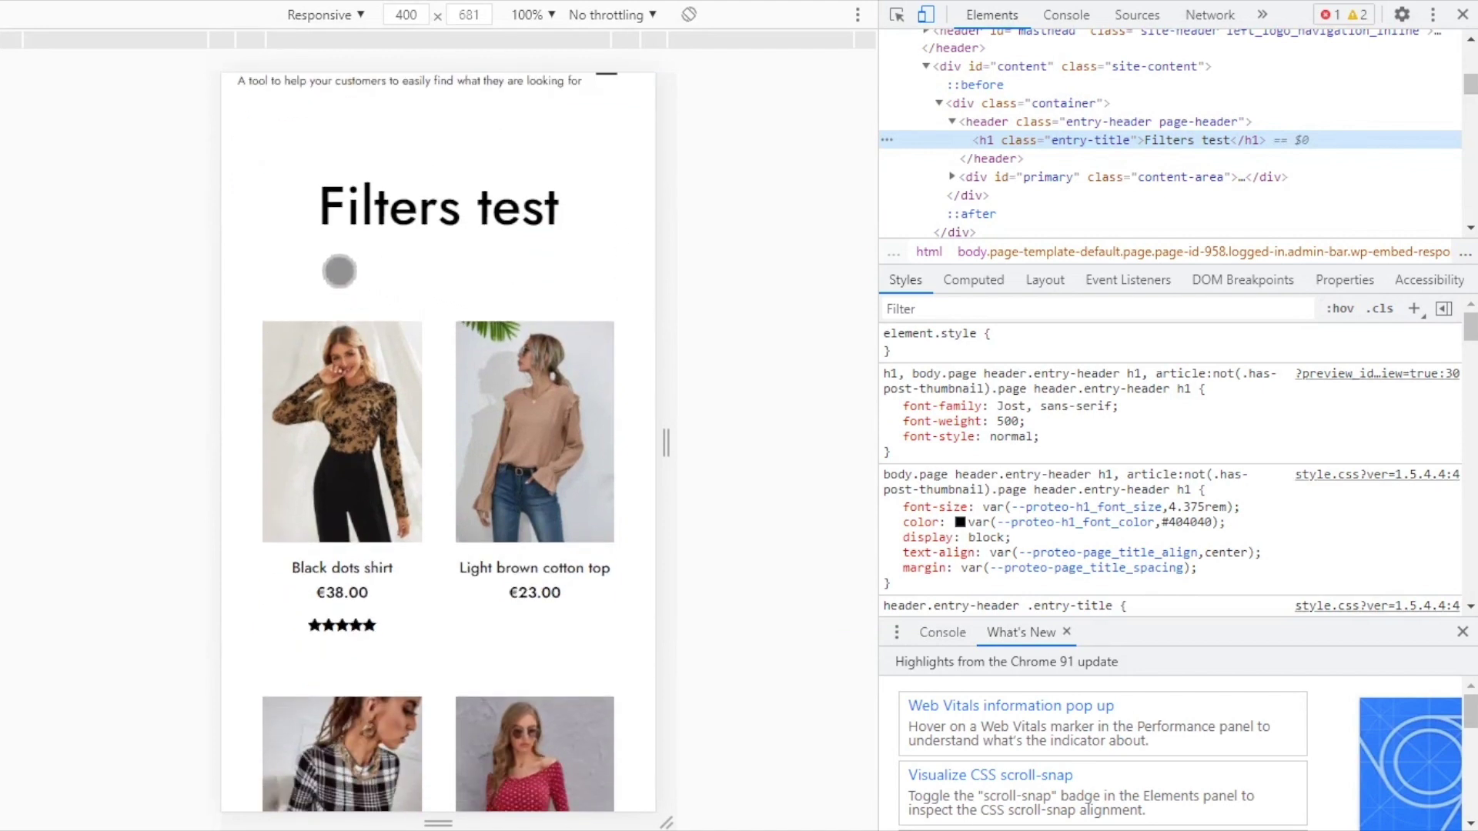
scroll(634, 262, down, 8)
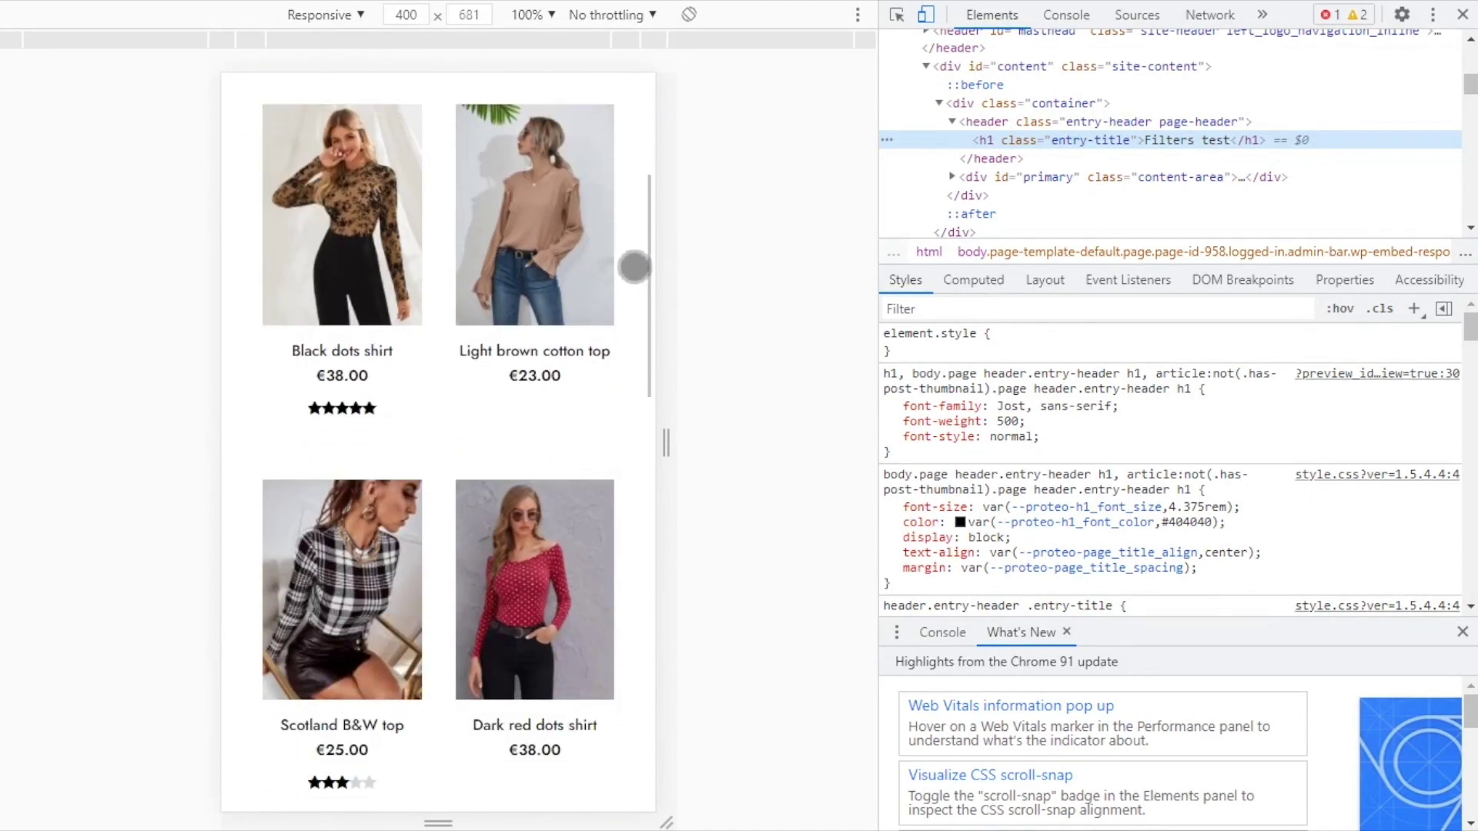
scroll(634, 270, down, 10)
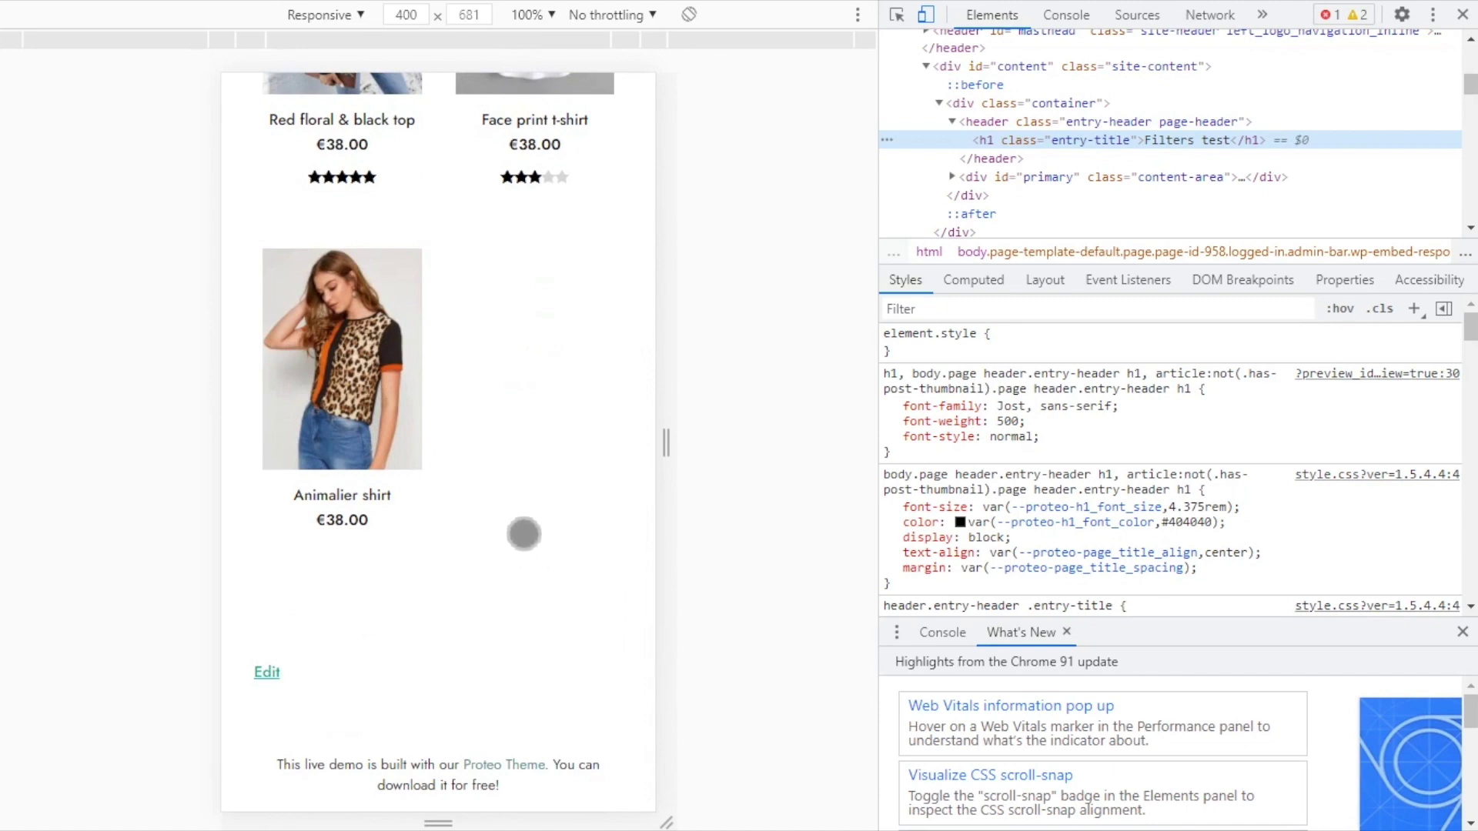
scroll(577, 494, up, 2)
scroll(577, 494, up, 9)
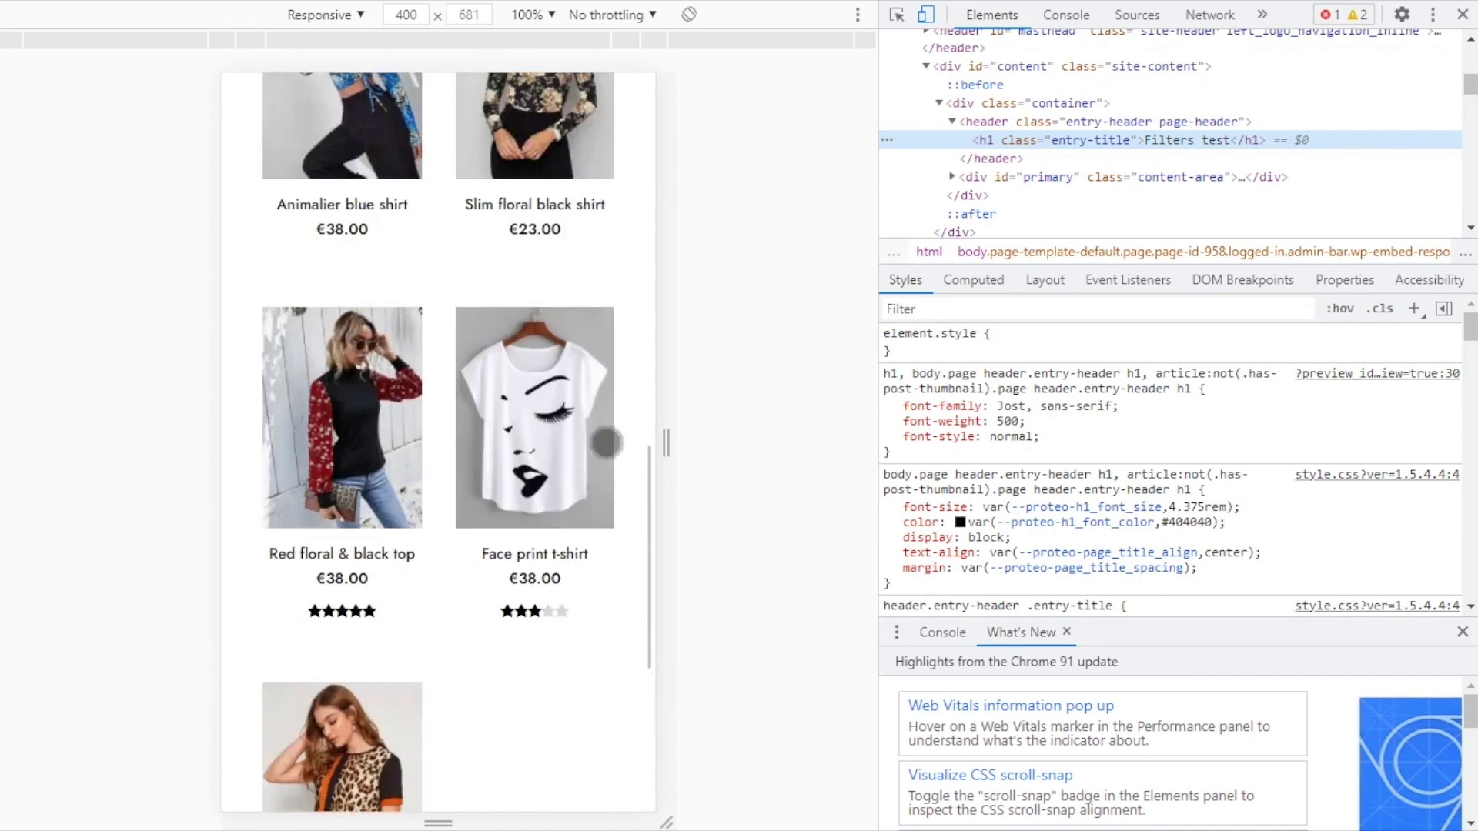
scroll(606, 353, up, 7)
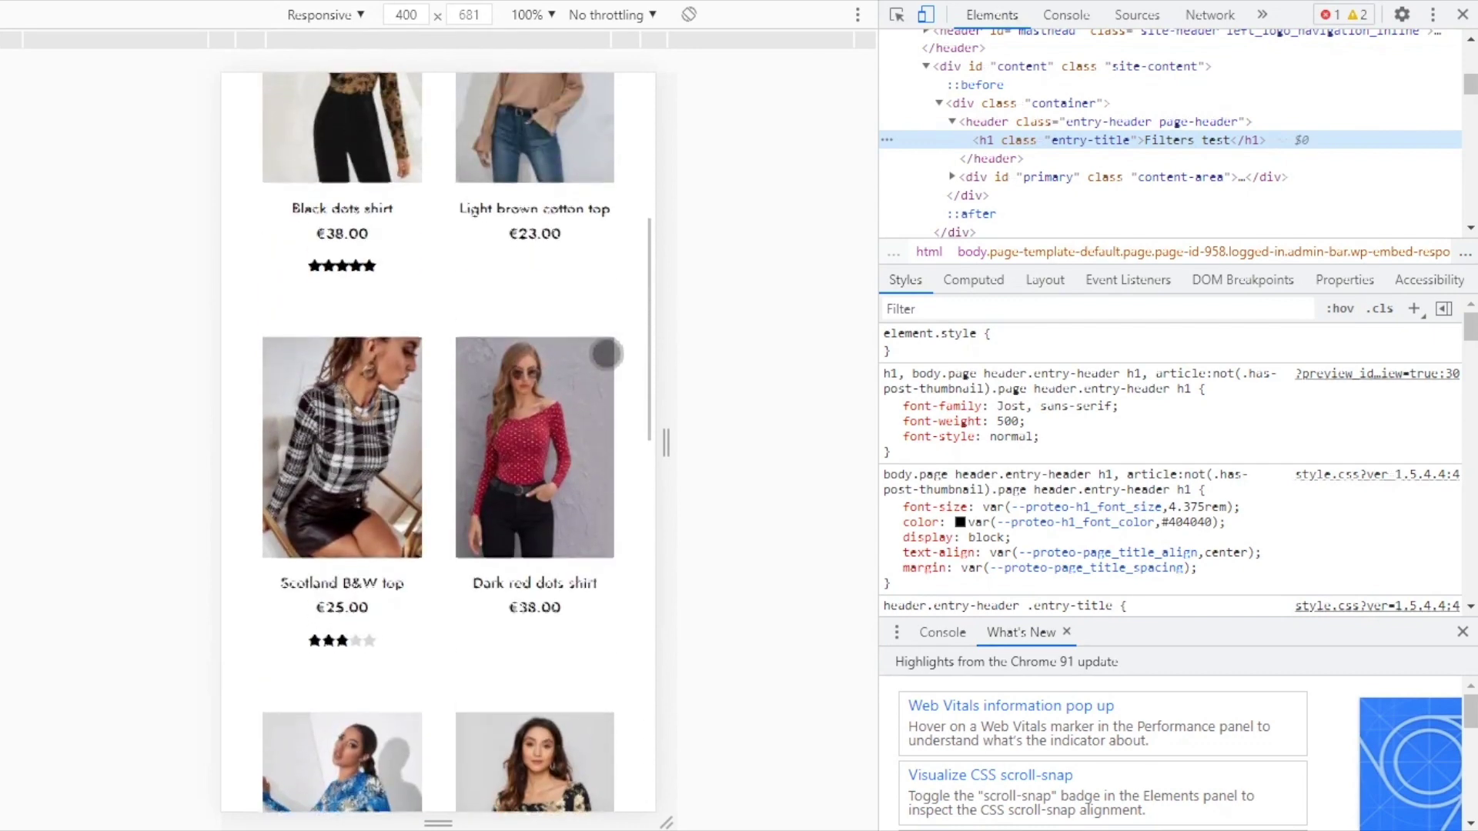
scroll(606, 354, up, 1)
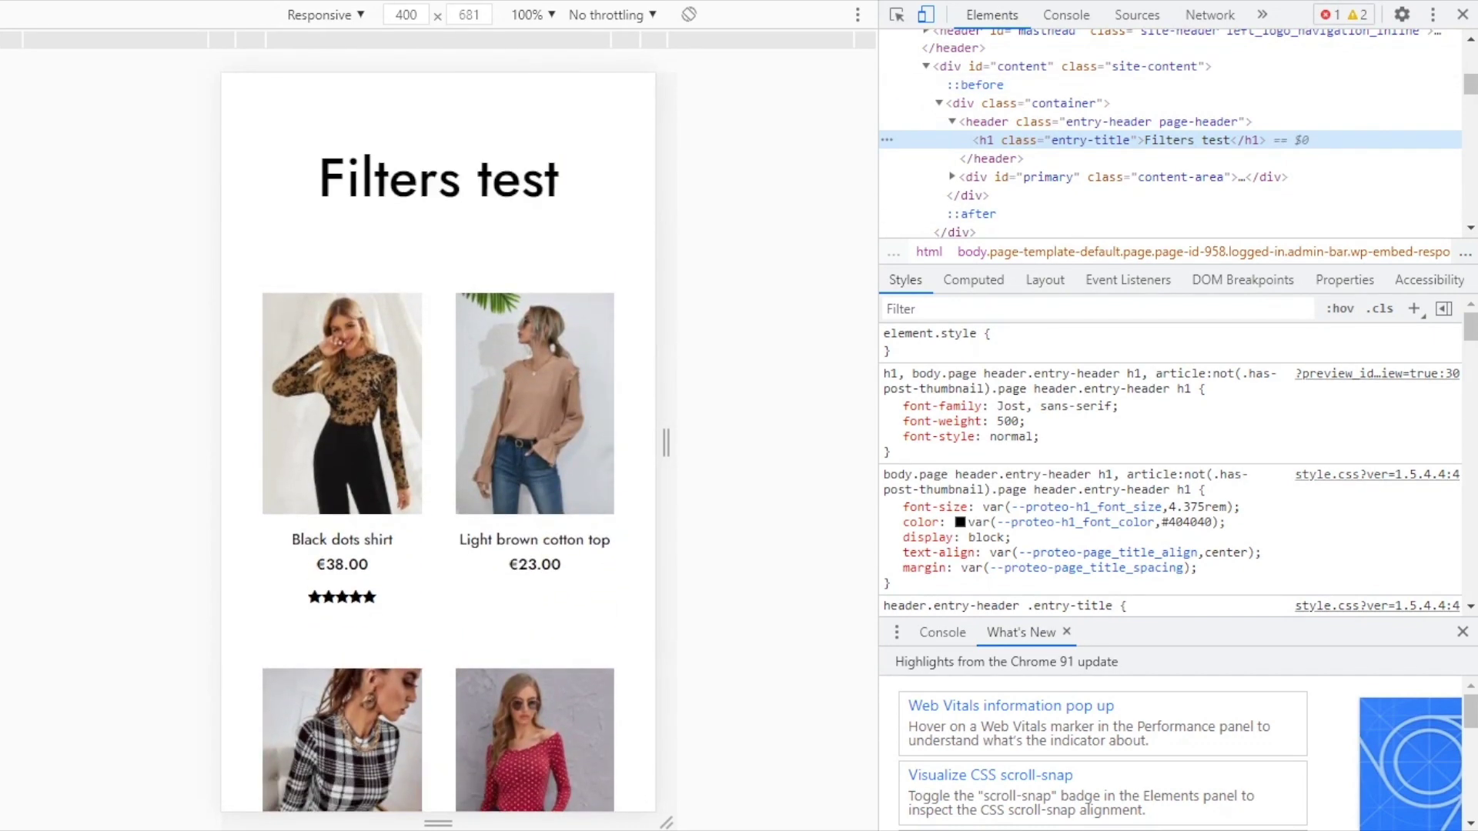
Return to desktop view, open Filters test in the block editor and select the YITH filters preset block
click(1462, 14)
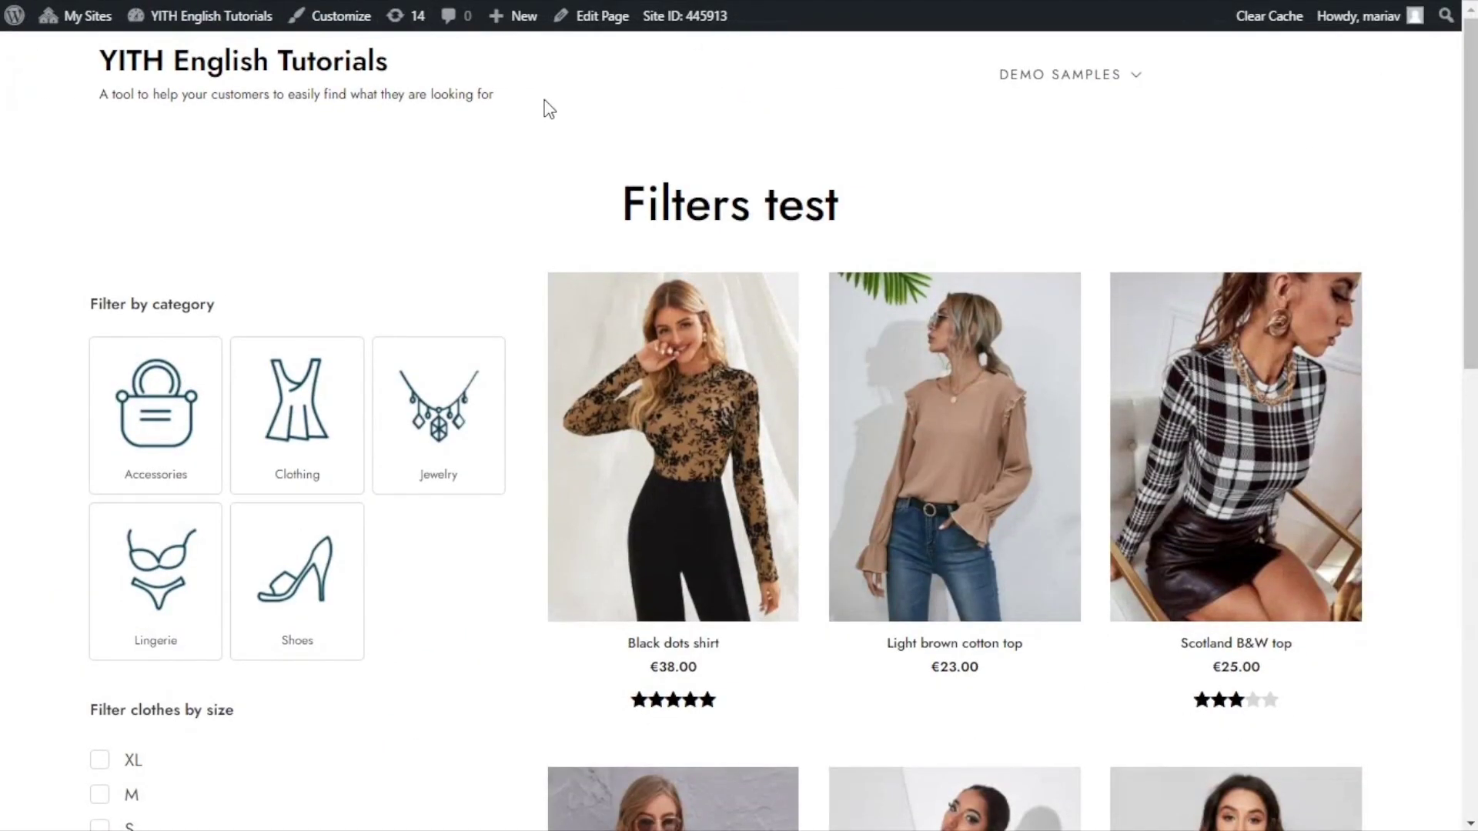
click(596, 16)
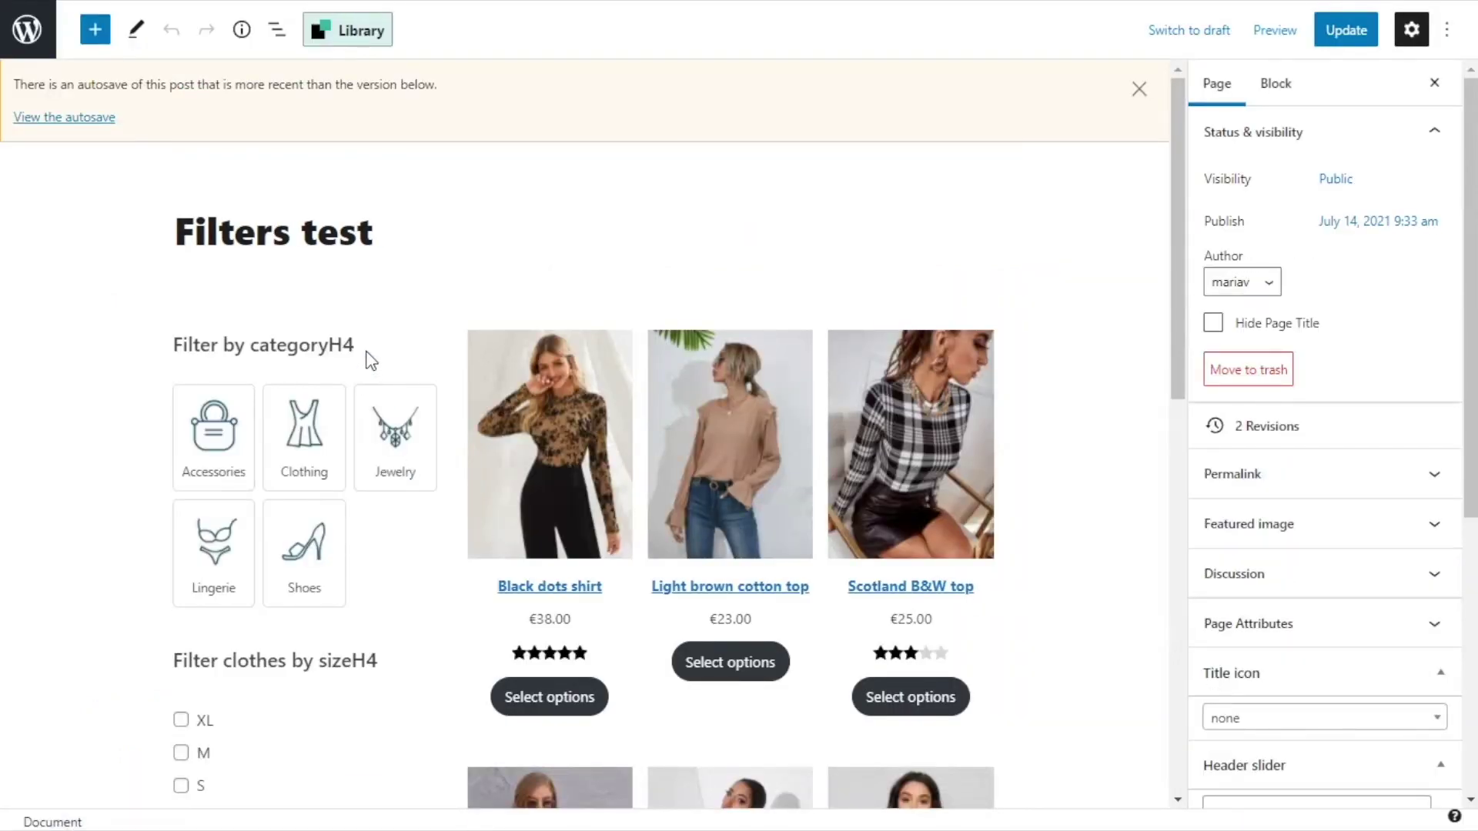
click(371, 359)
scroll(372, 419, down, 8)
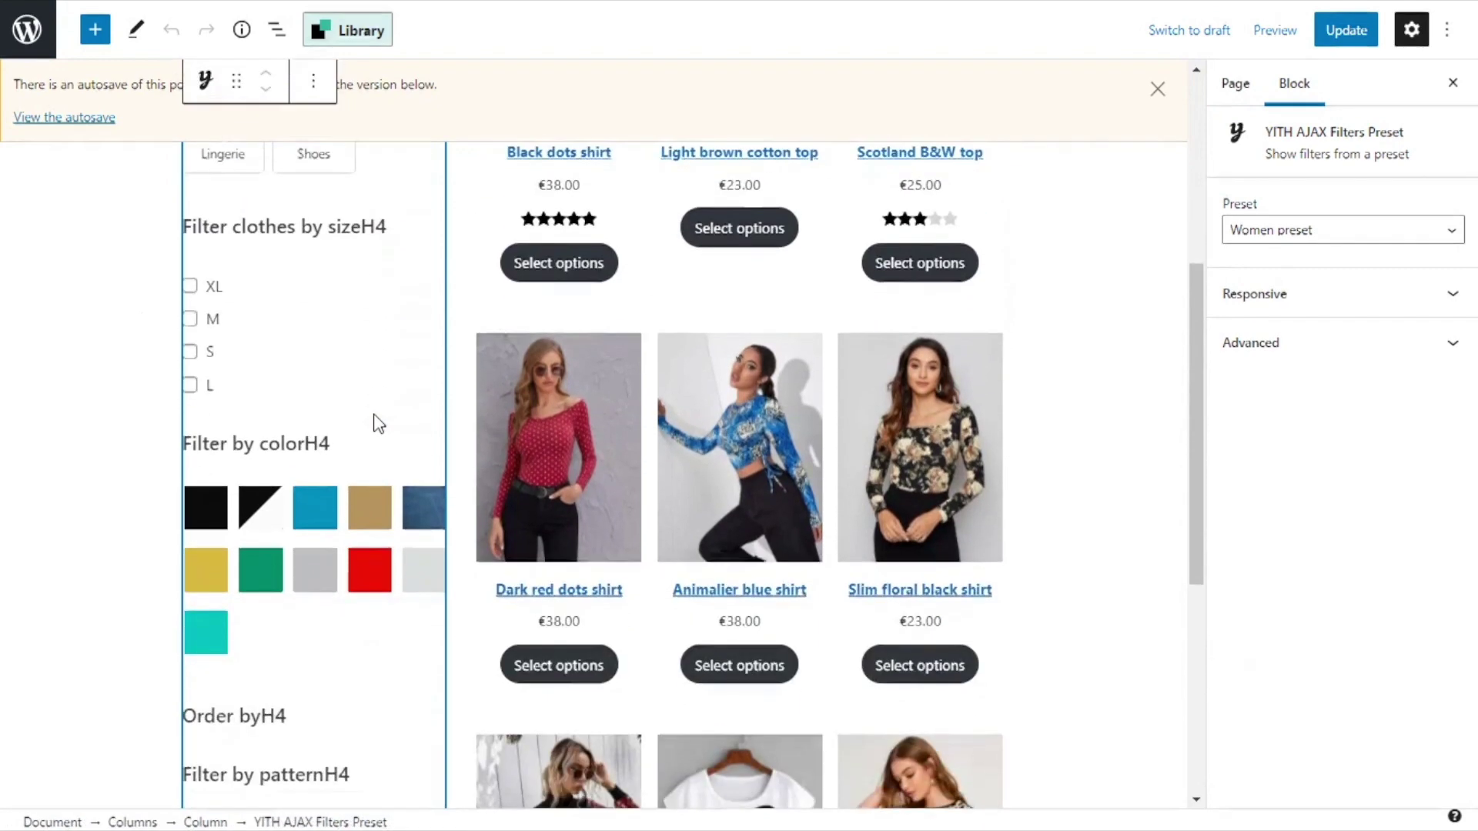
scroll(378, 424, down, 3)
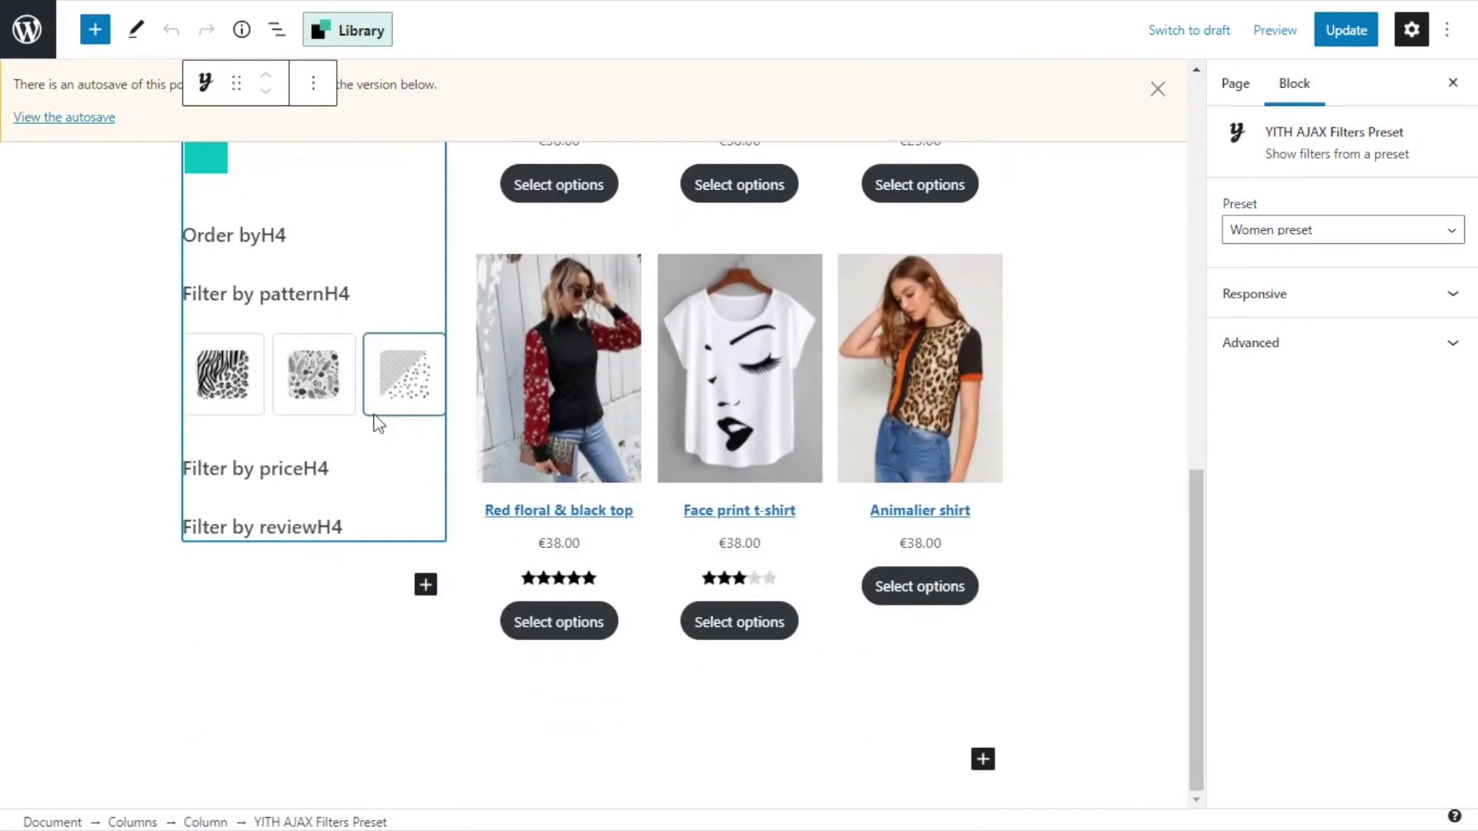
Insert a YITH Mobile Filters Modal Opener block in the filters column and move it up under the title
click(425, 588)
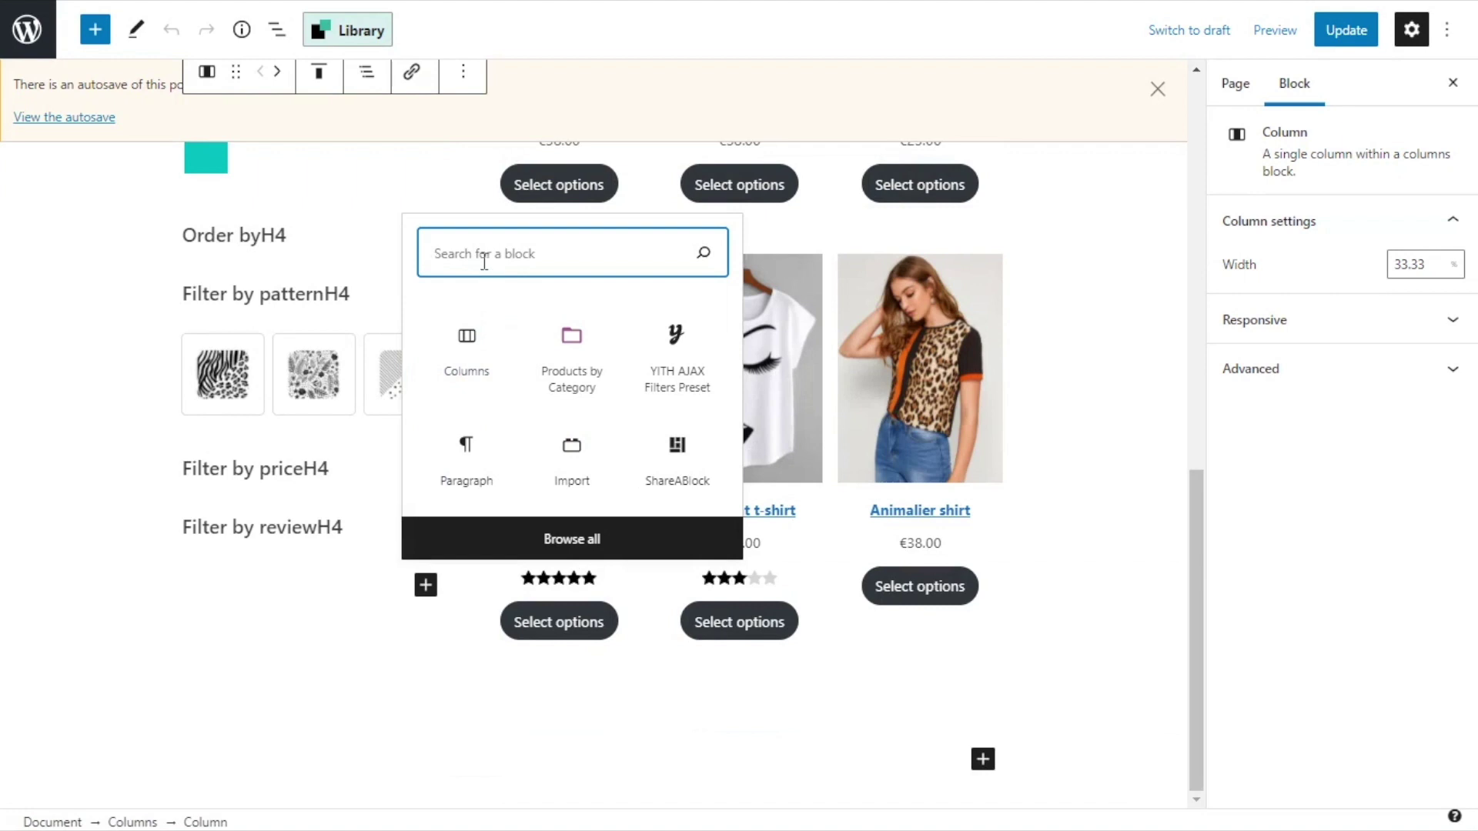
text(yith)
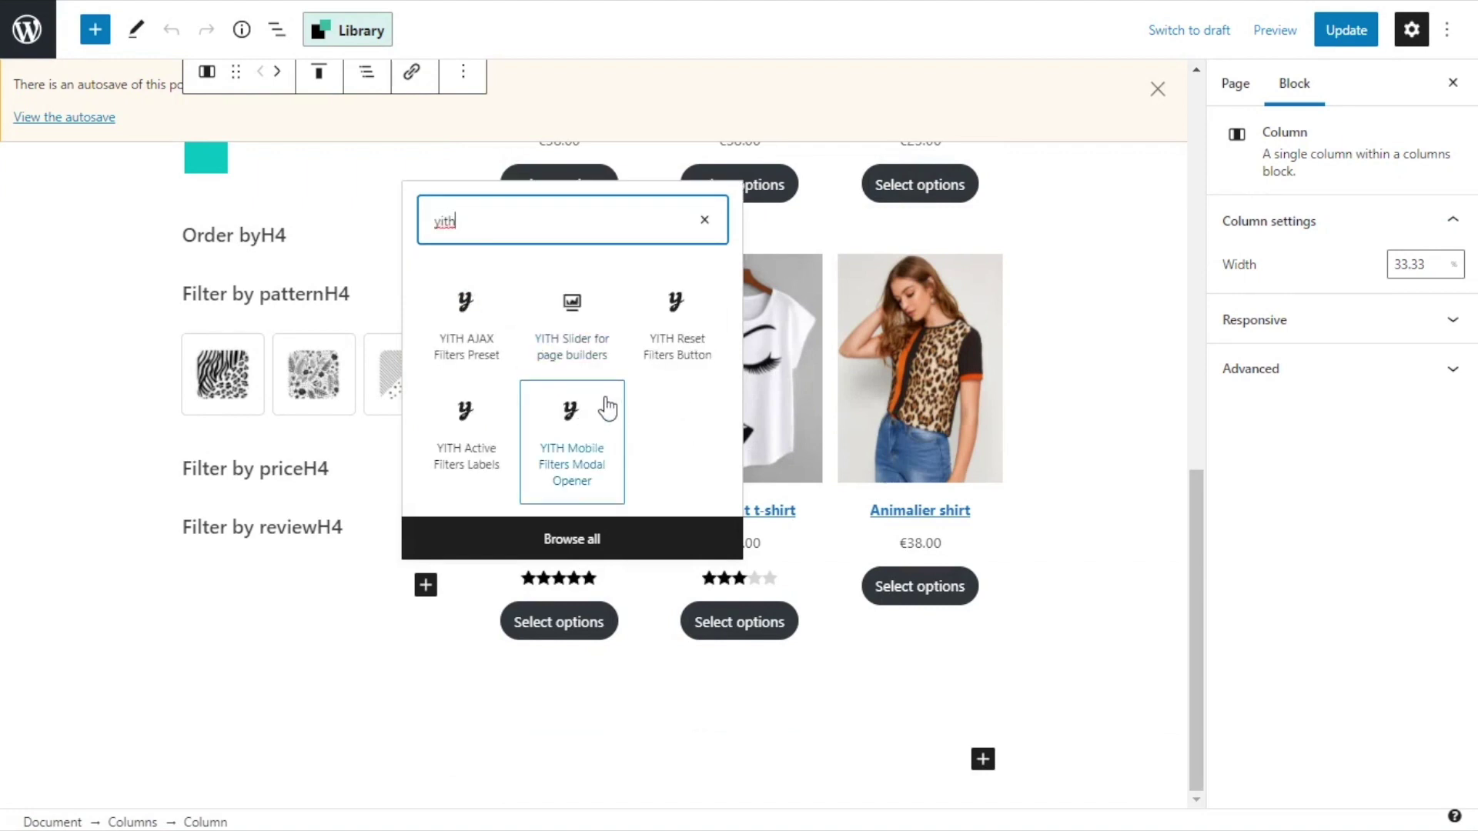
click(592, 413)
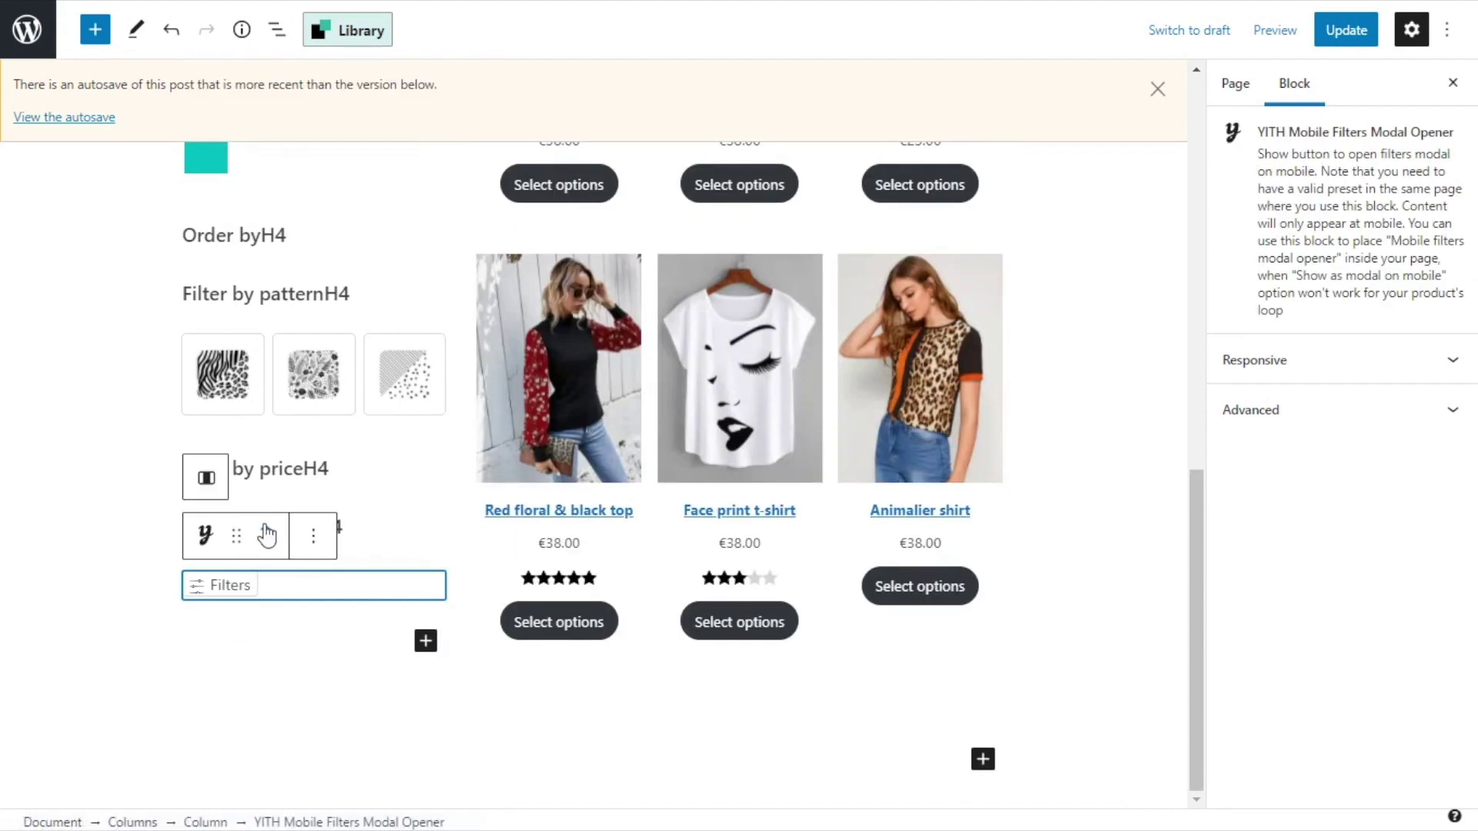
click(265, 527)
click(265, 526)
click(265, 527)
click(266, 527)
click(266, 526)
click(265, 526)
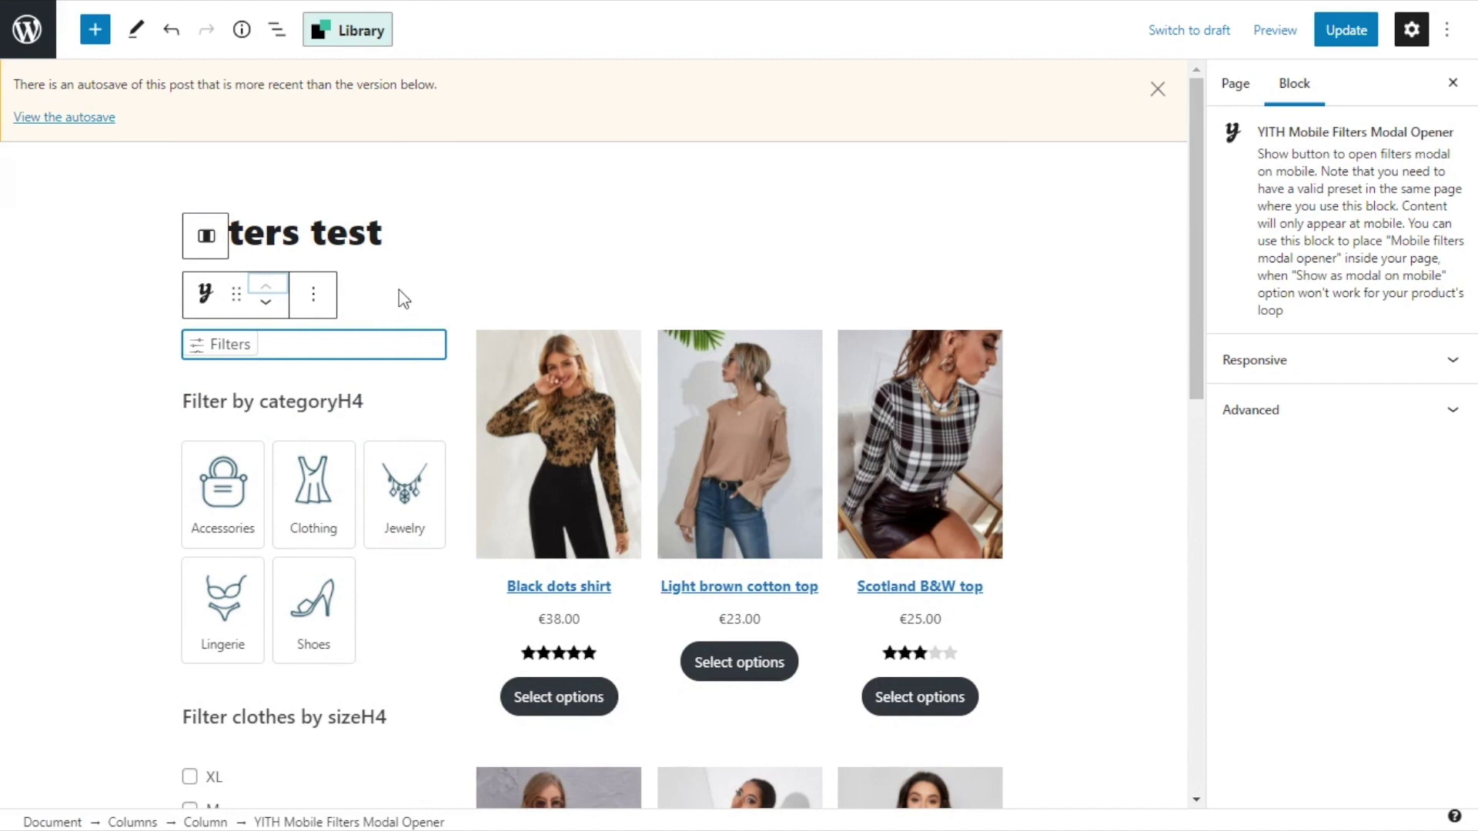
Update the page and preview it at 400×681, checking the new Filters opener above the product grid
click(1344, 31)
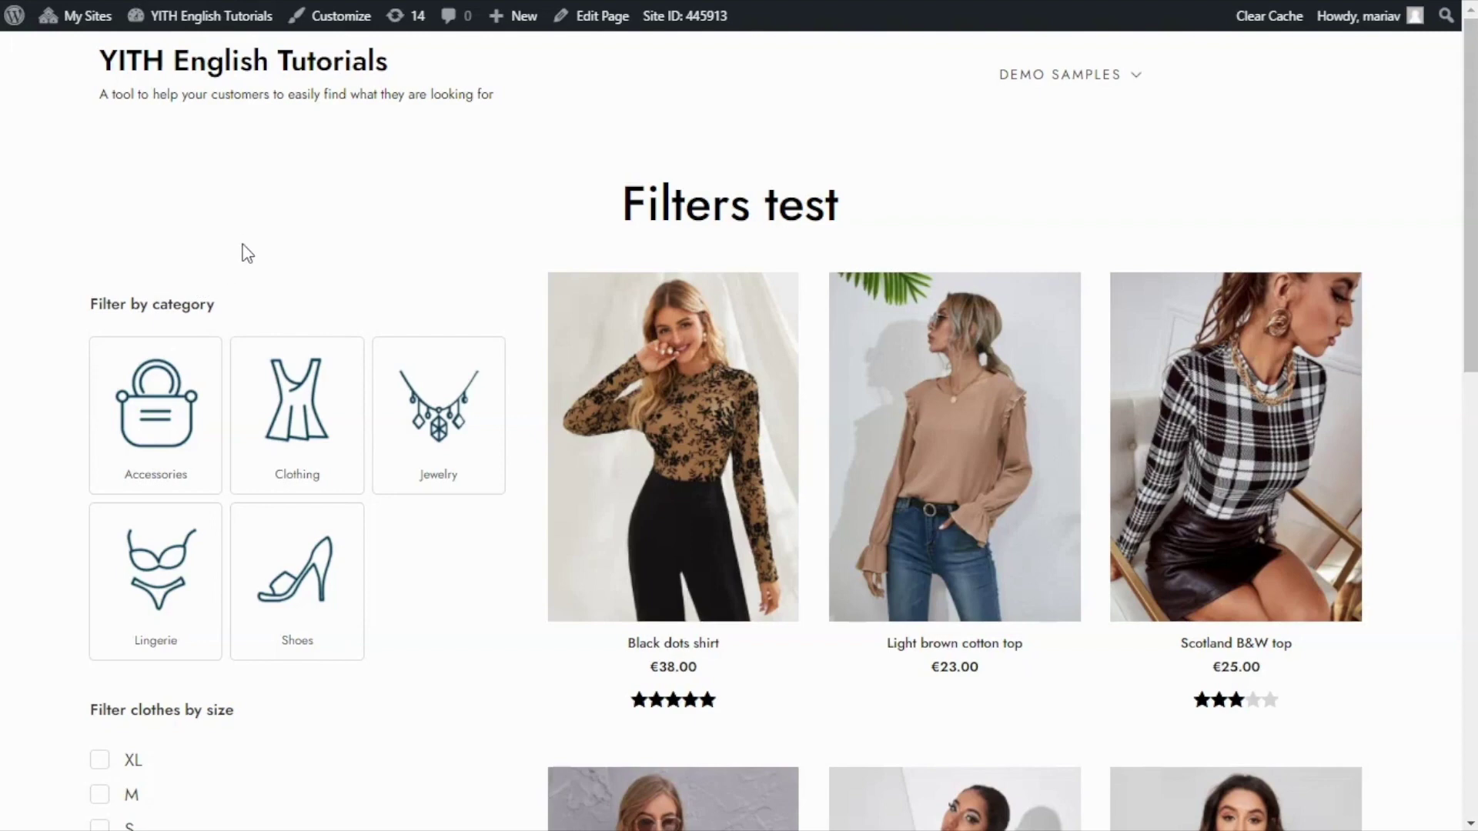
right_click(515, 184)
click(614, 509)
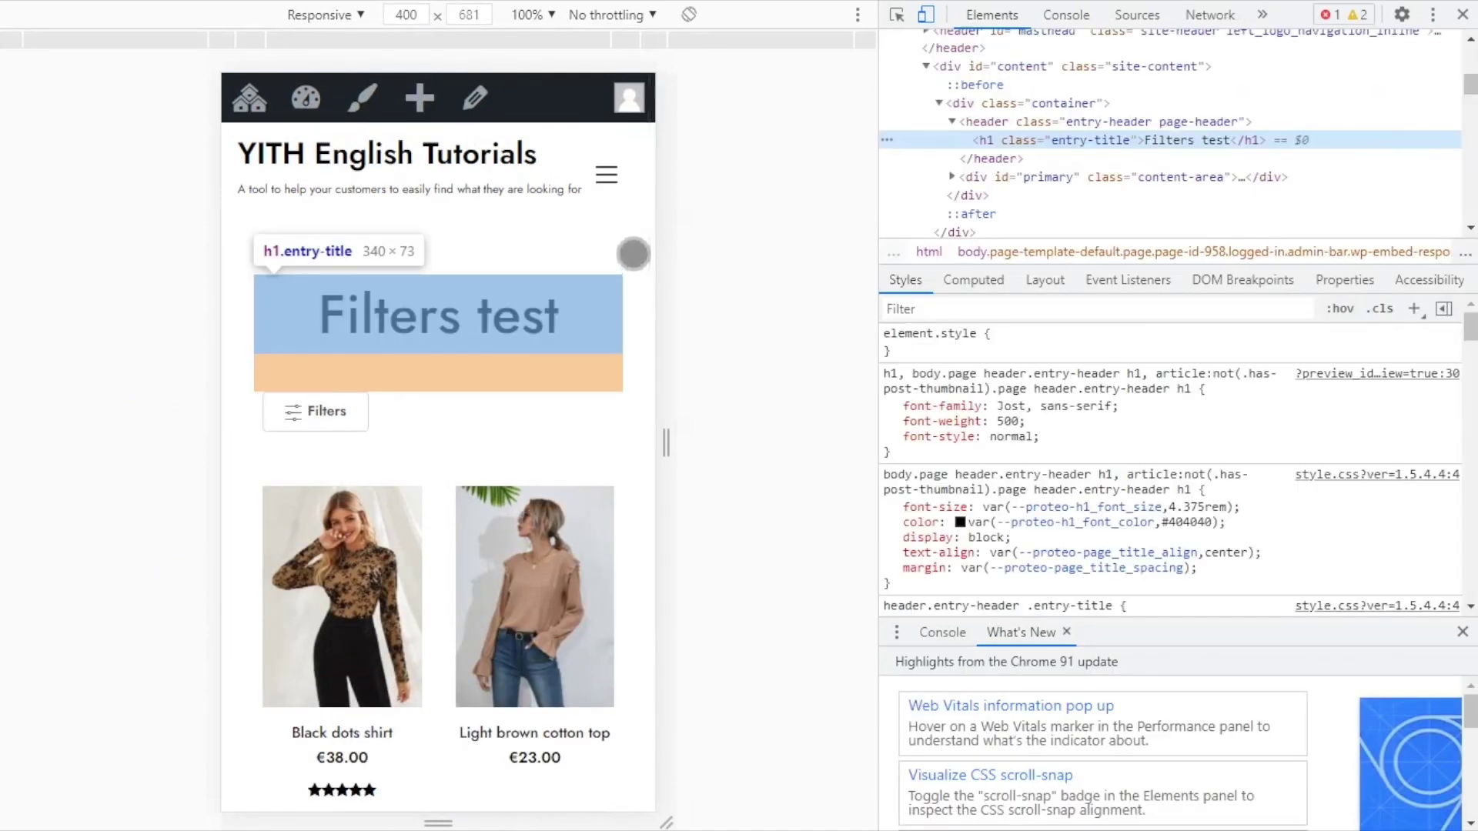
scroll(633, 254, down, 2)
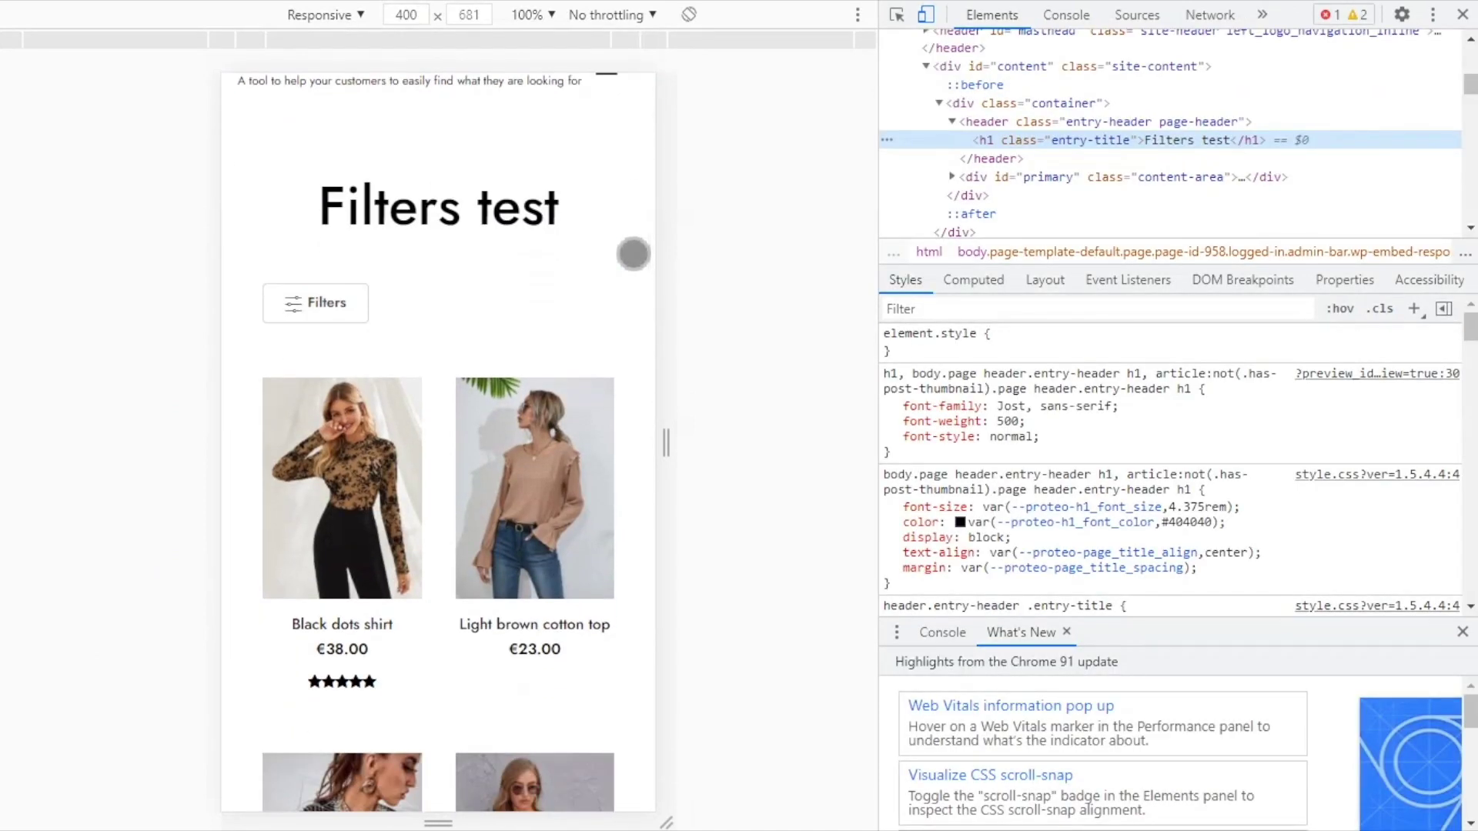
scroll(632, 254, down, 1)
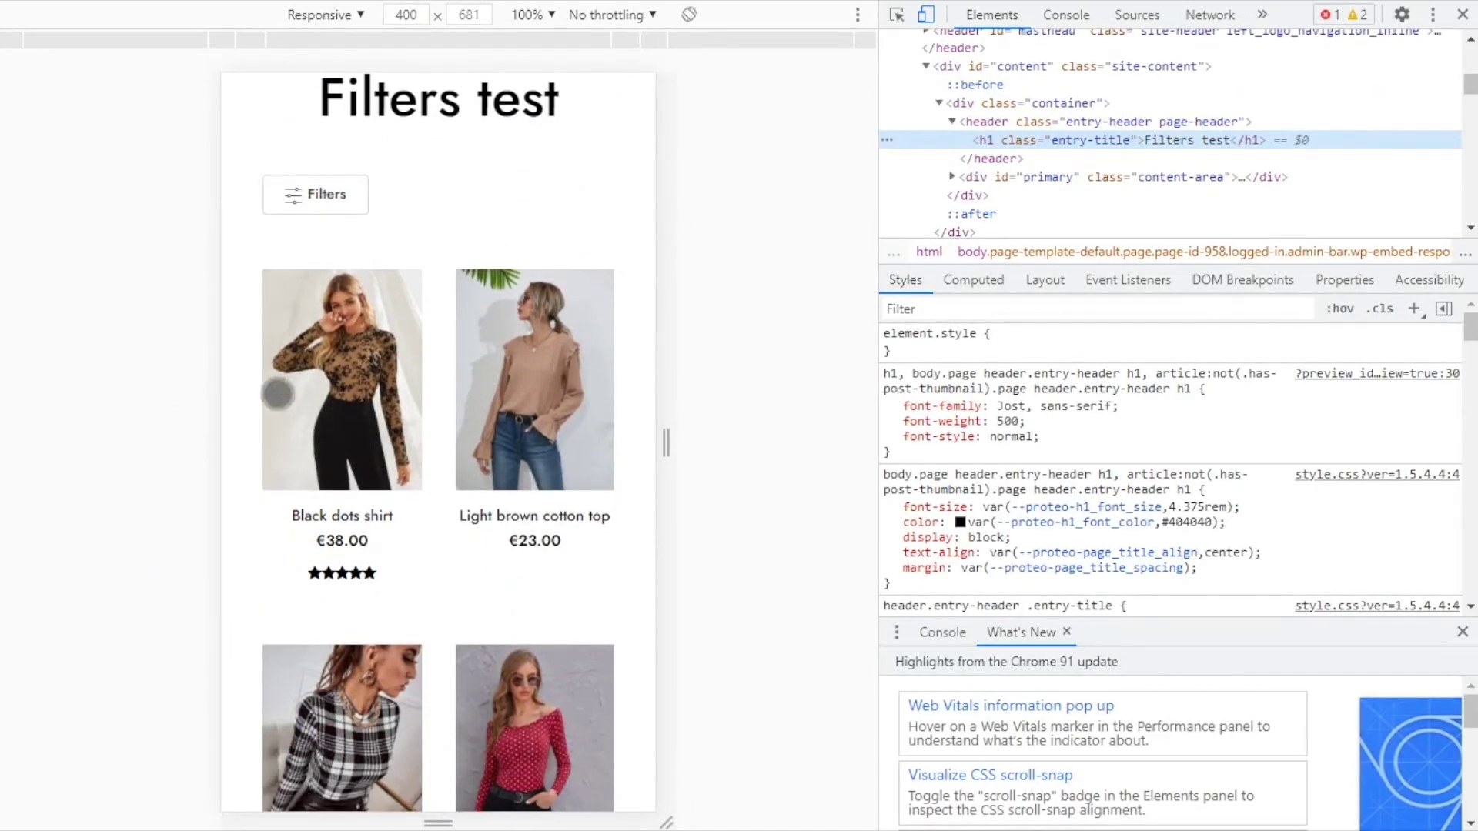
scroll(252, 534, down, 1)
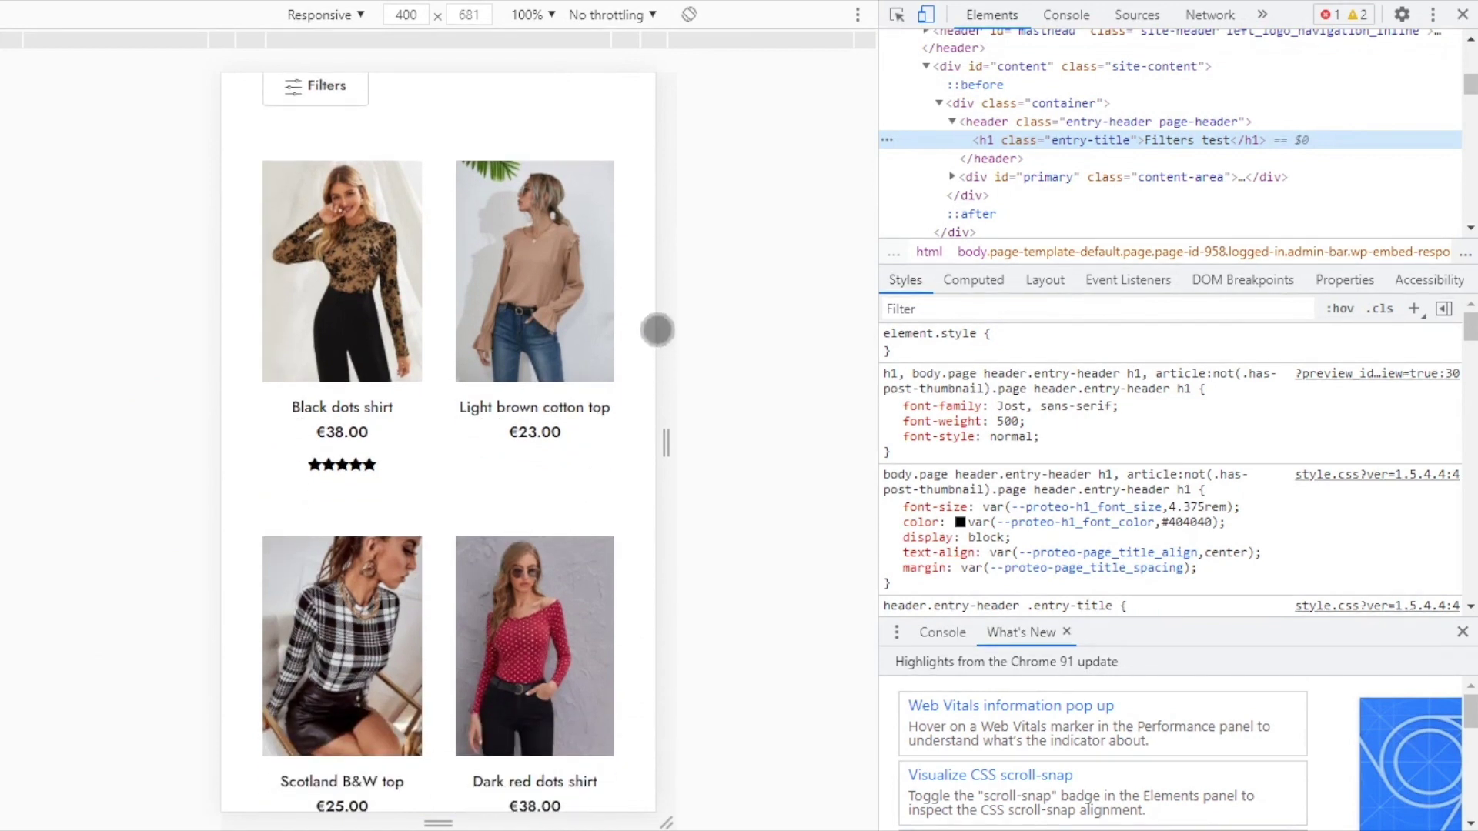
scroll(657, 330, up, 1)
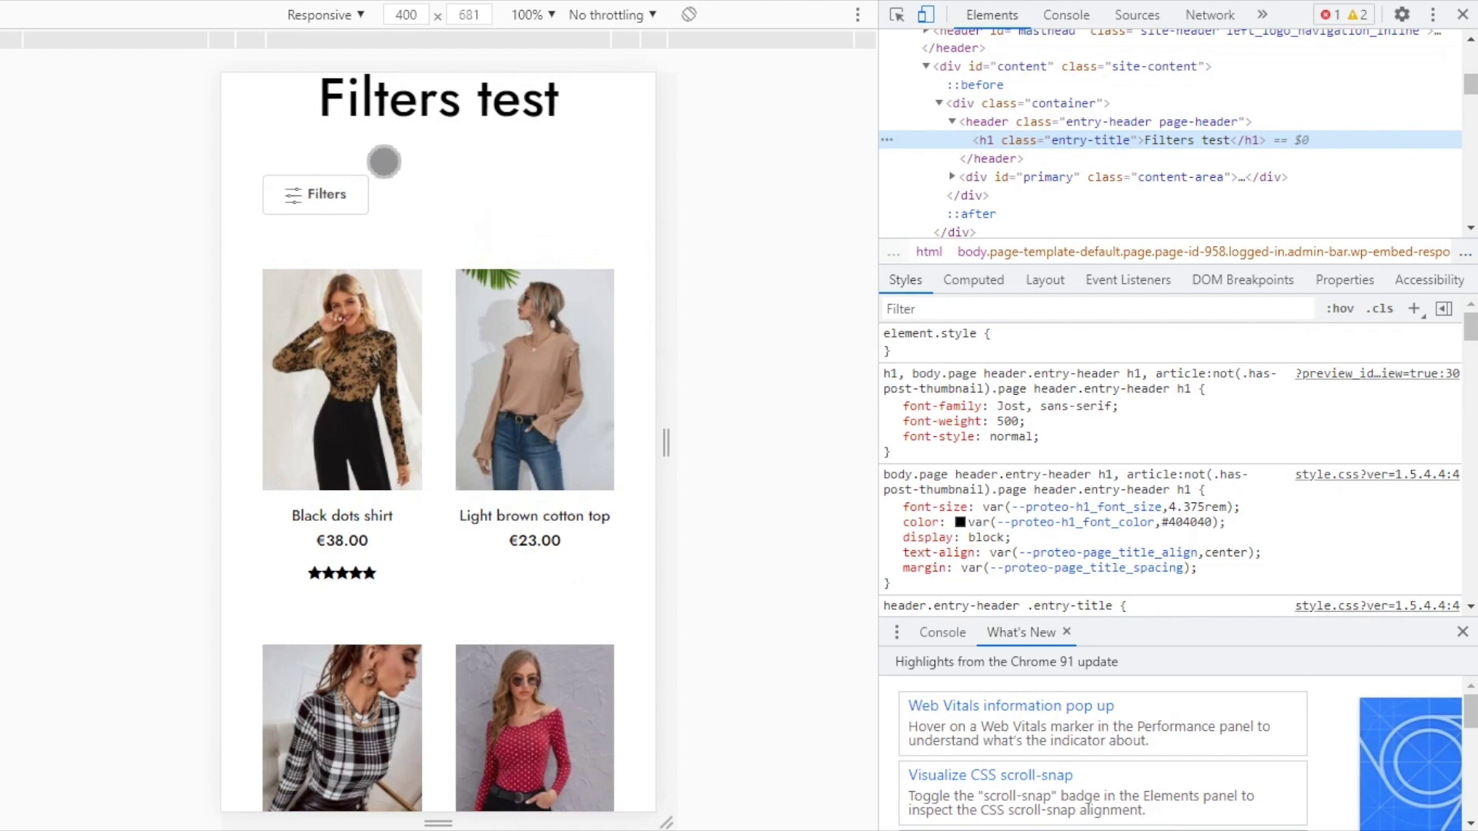
Filter the mobile product list by the red colour through the Filters modal
click(331, 192)
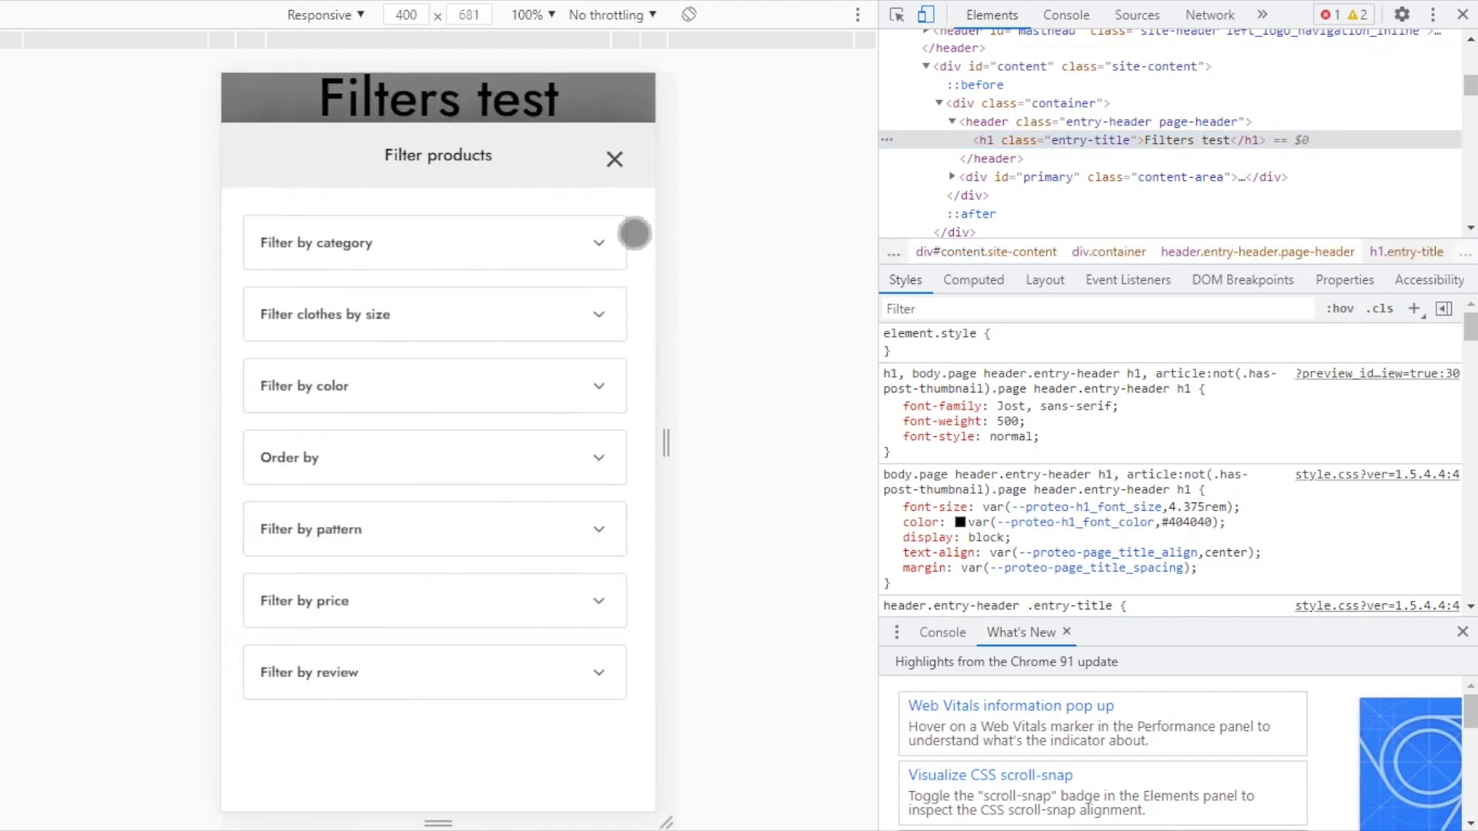
click(526, 387)
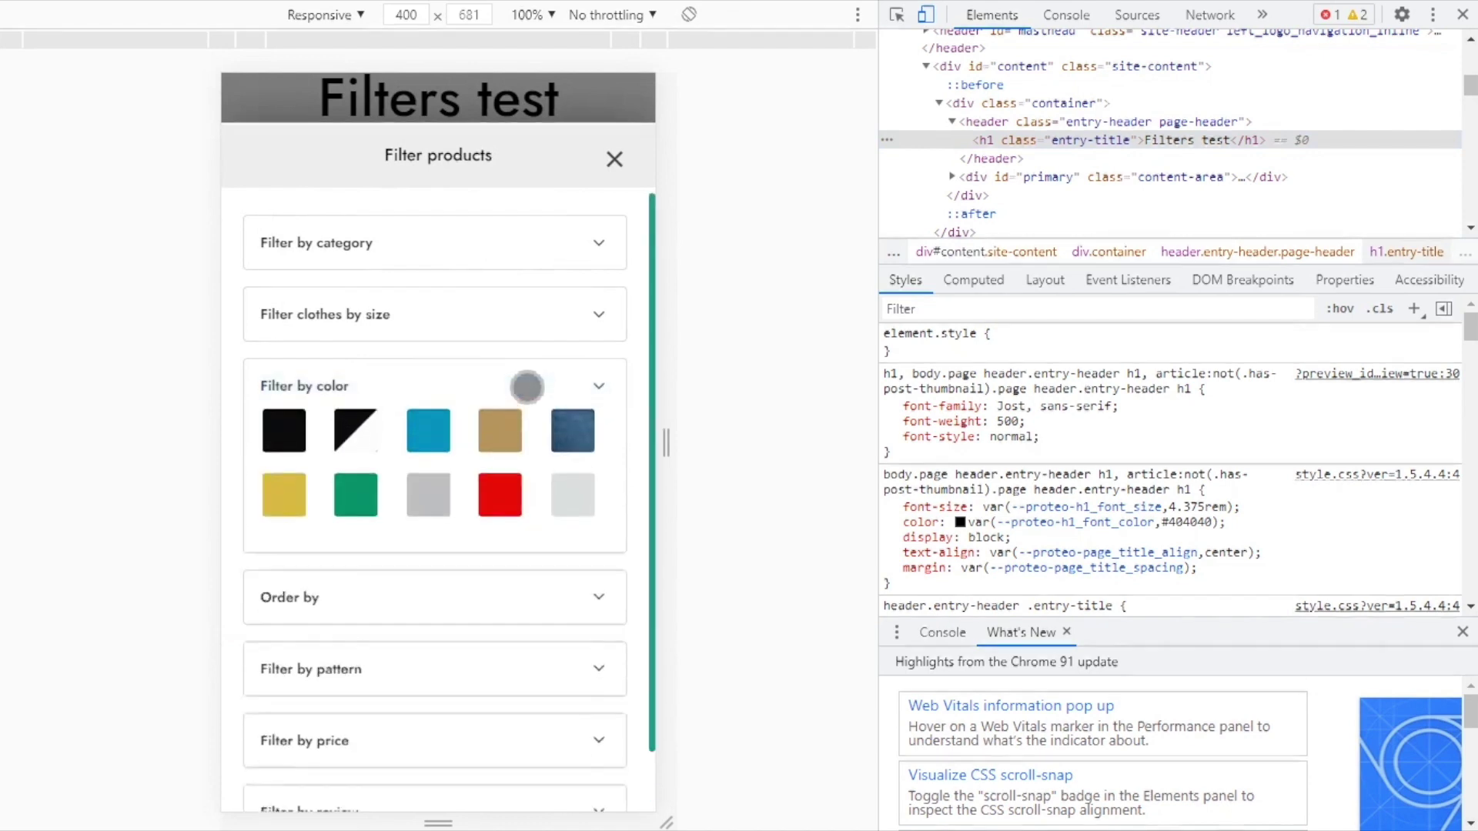
click(499, 500)
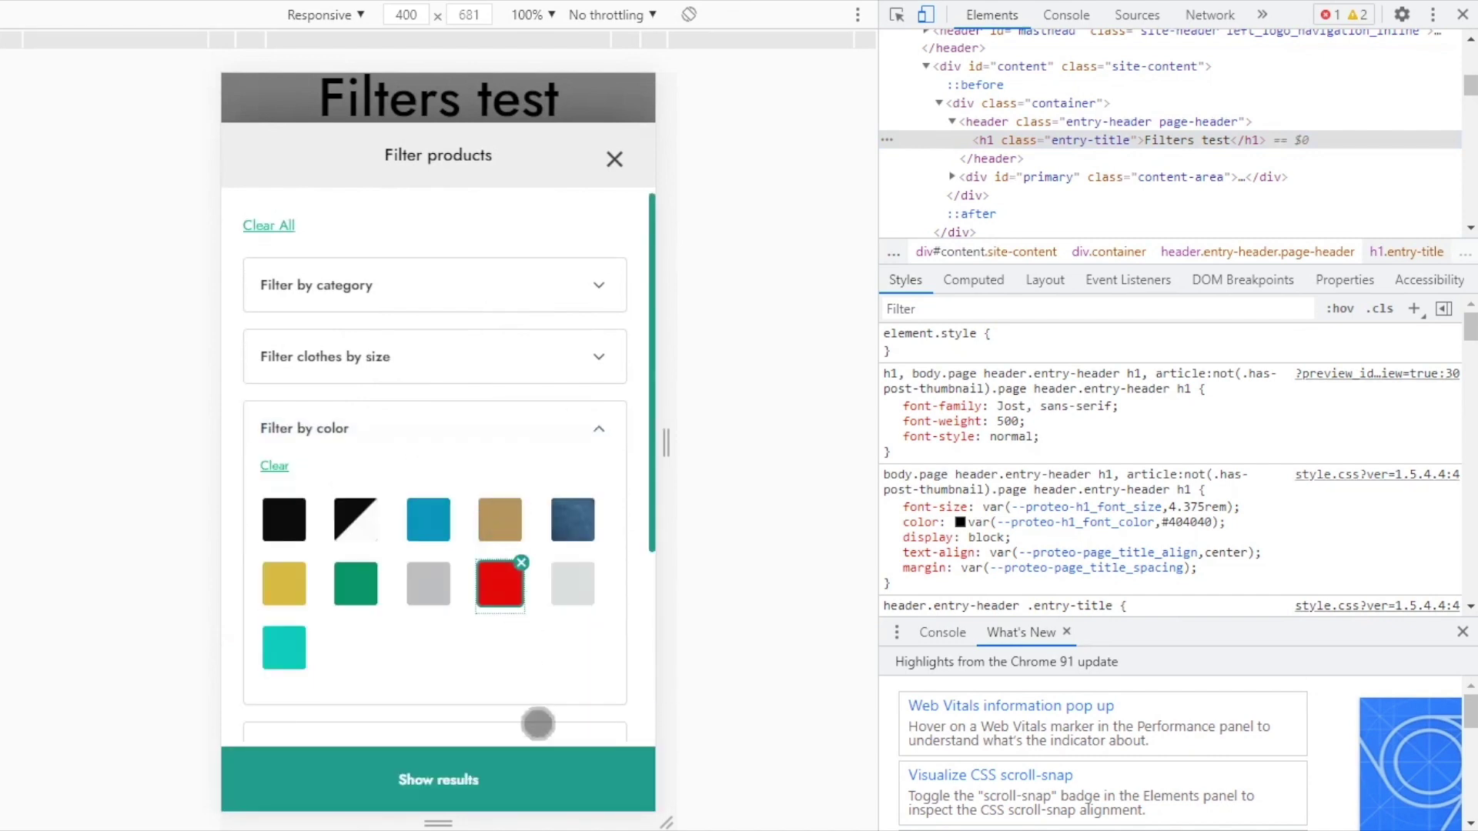
click(554, 786)
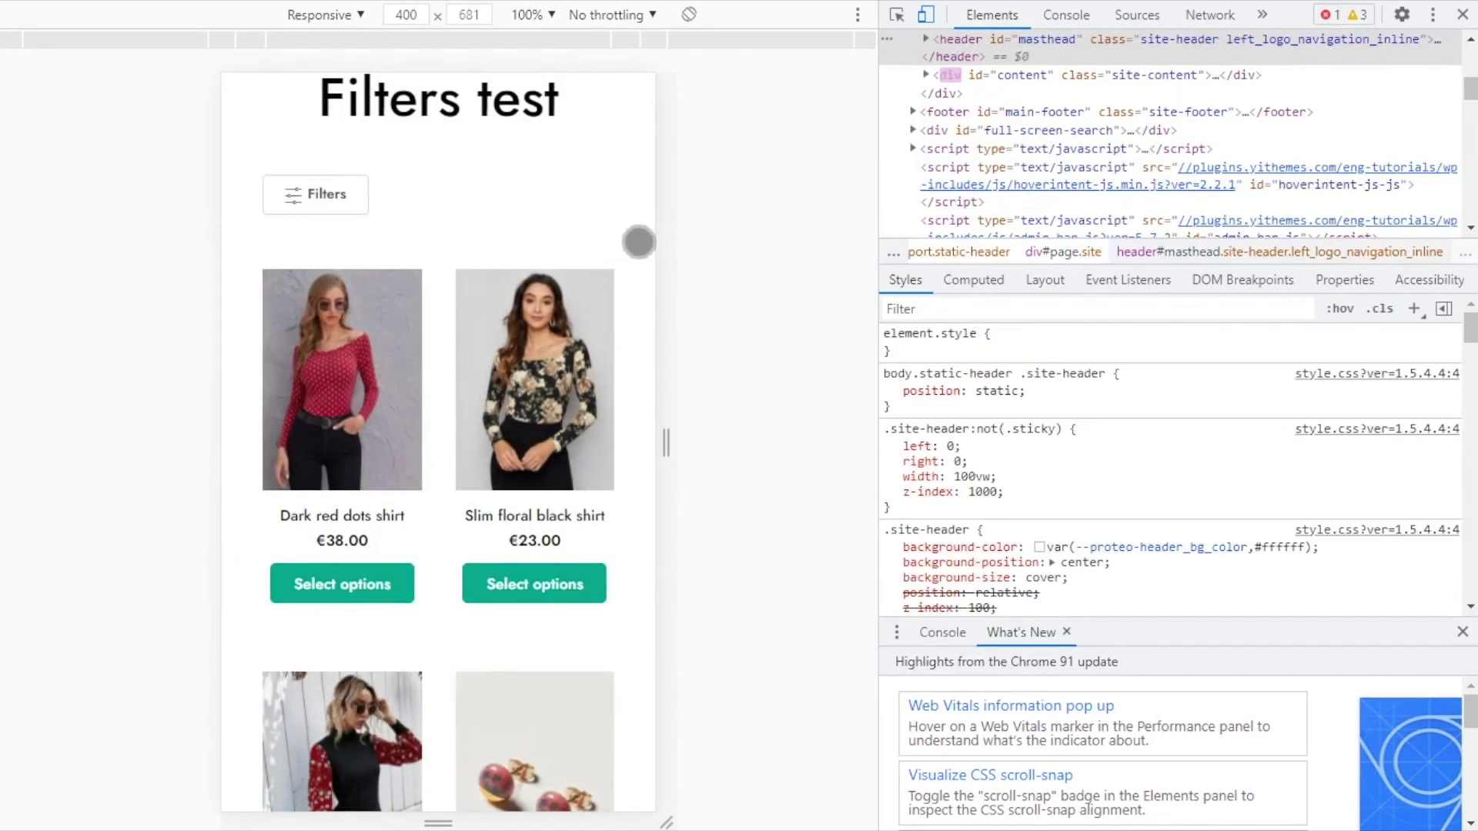
scroll(640, 241, down, 1)
scroll(640, 241, down, 2)
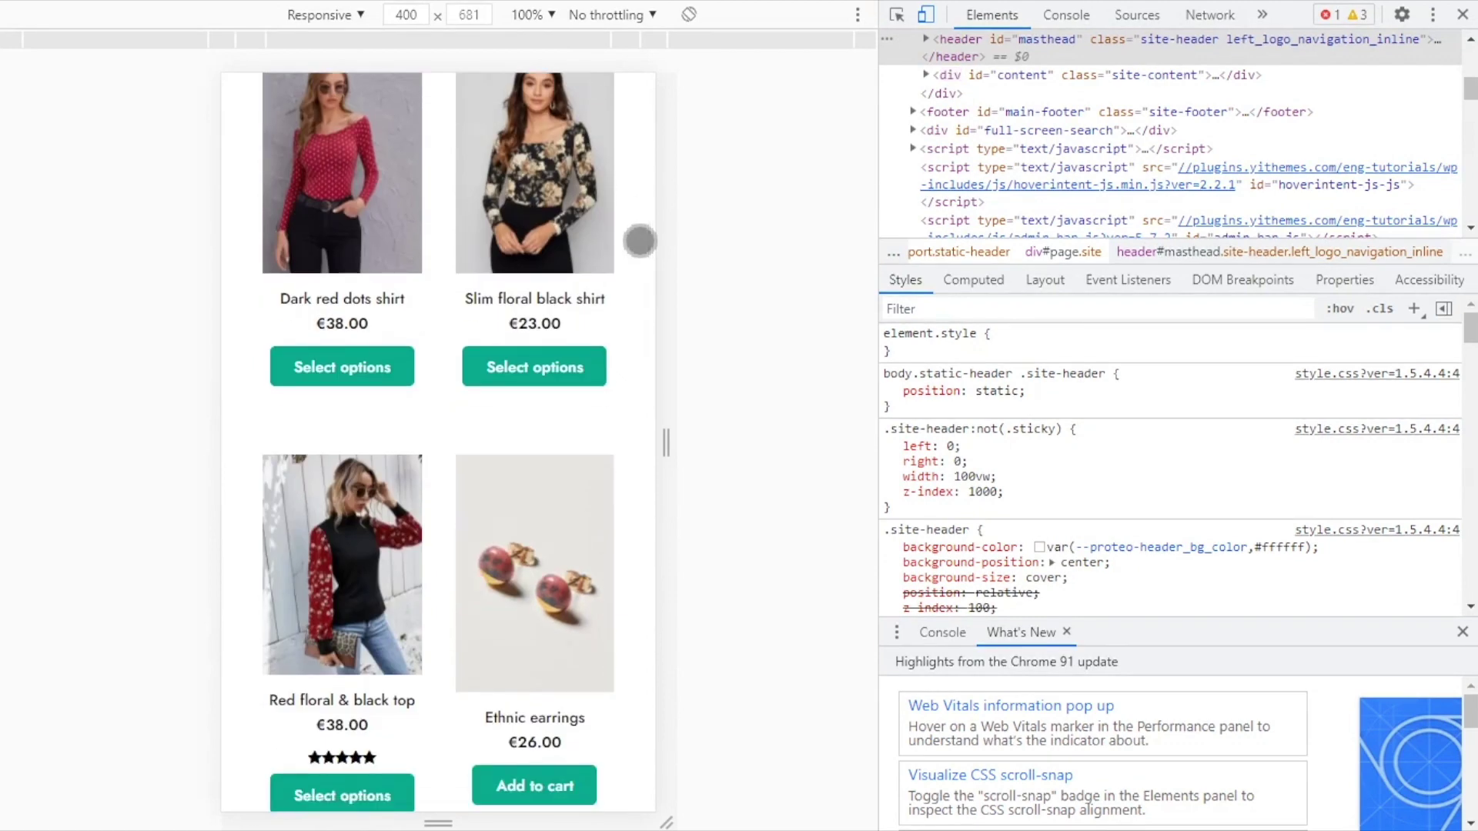
scroll(640, 241, up, 2)
scroll(639, 241, up, 2)
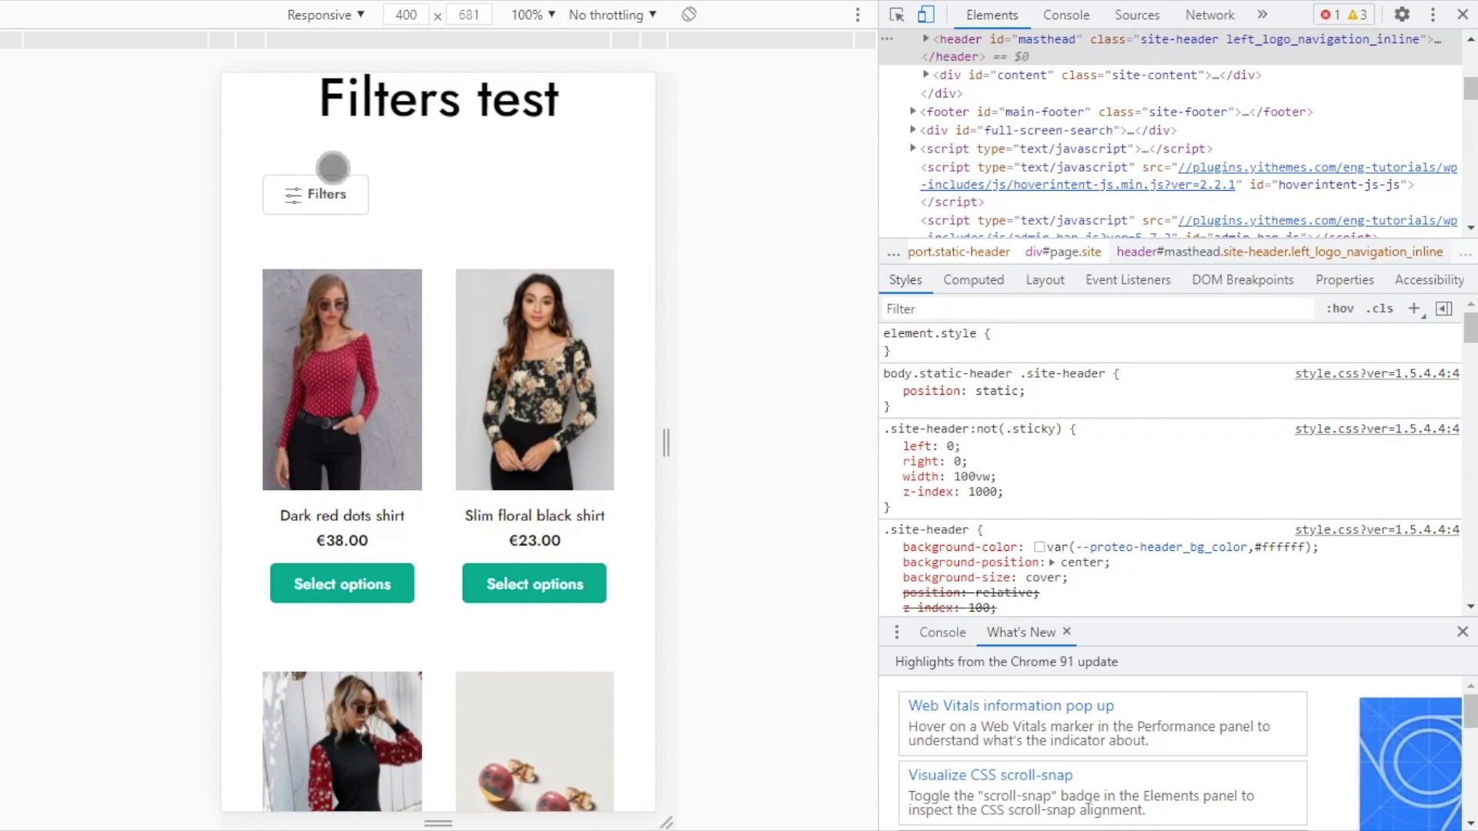
Replace the red colour filter with the Accessories category and show the accessory results
click(340, 192)
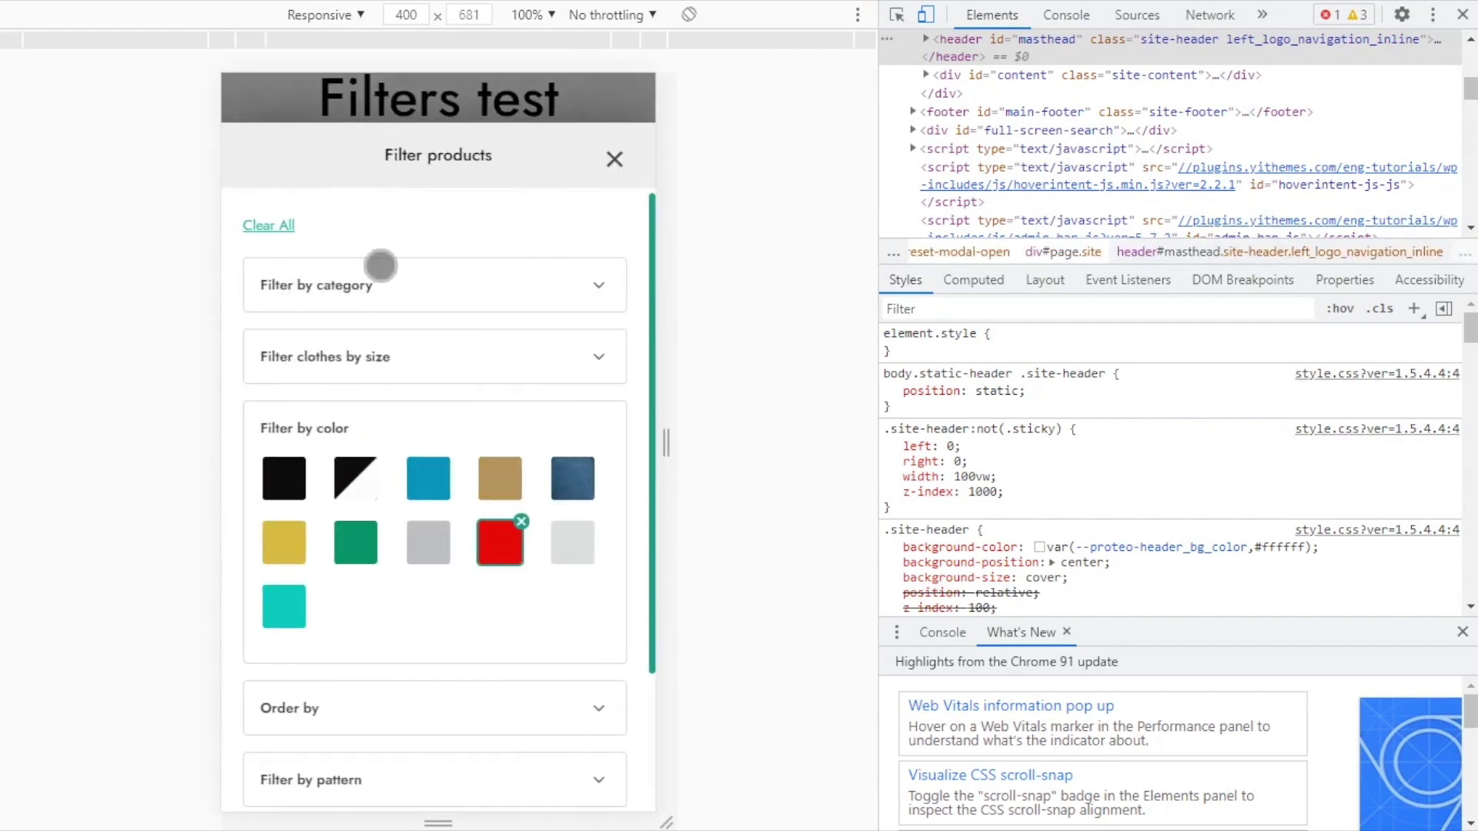
click(506, 542)
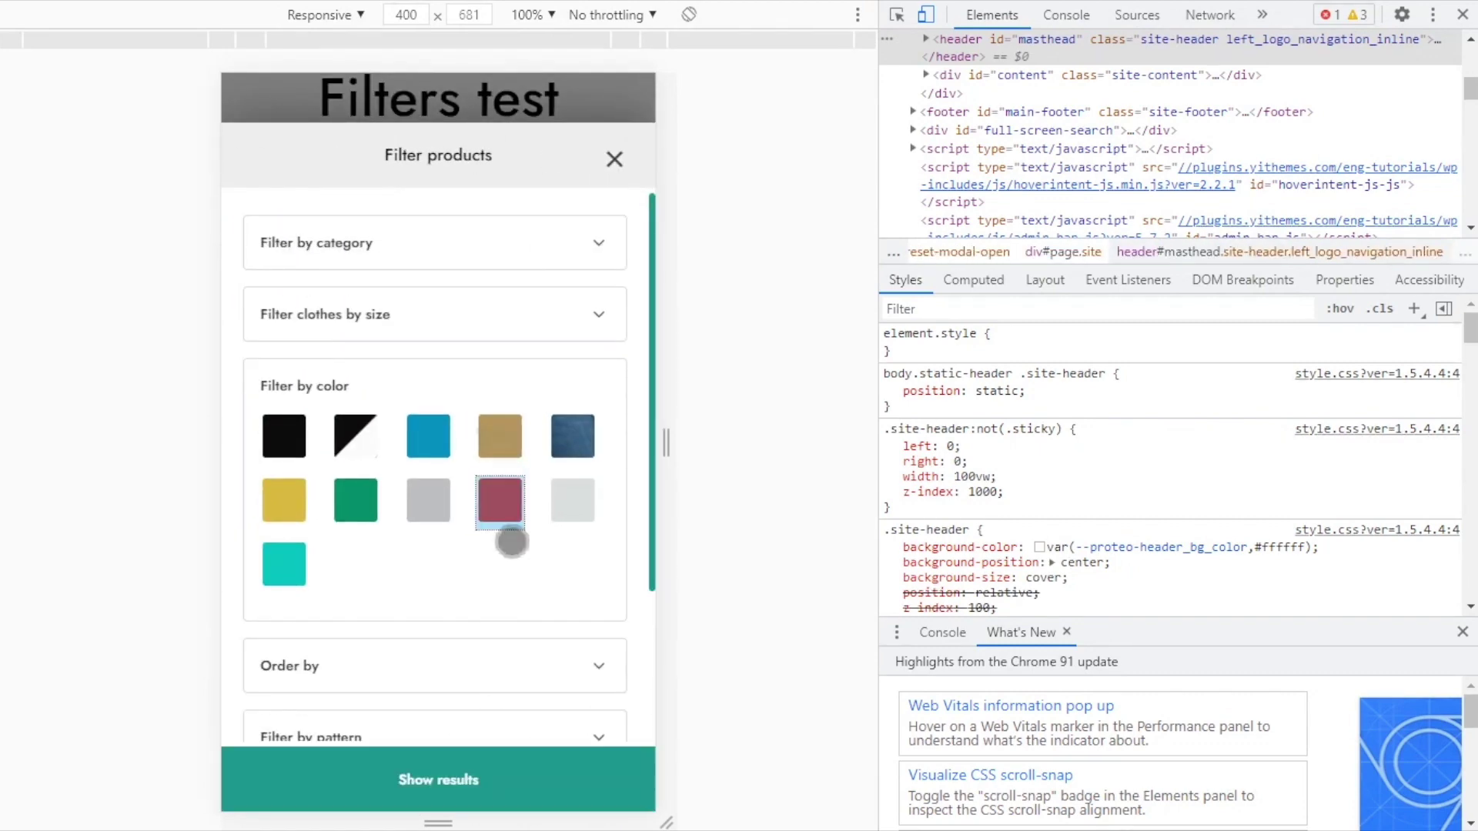
click(423, 248)
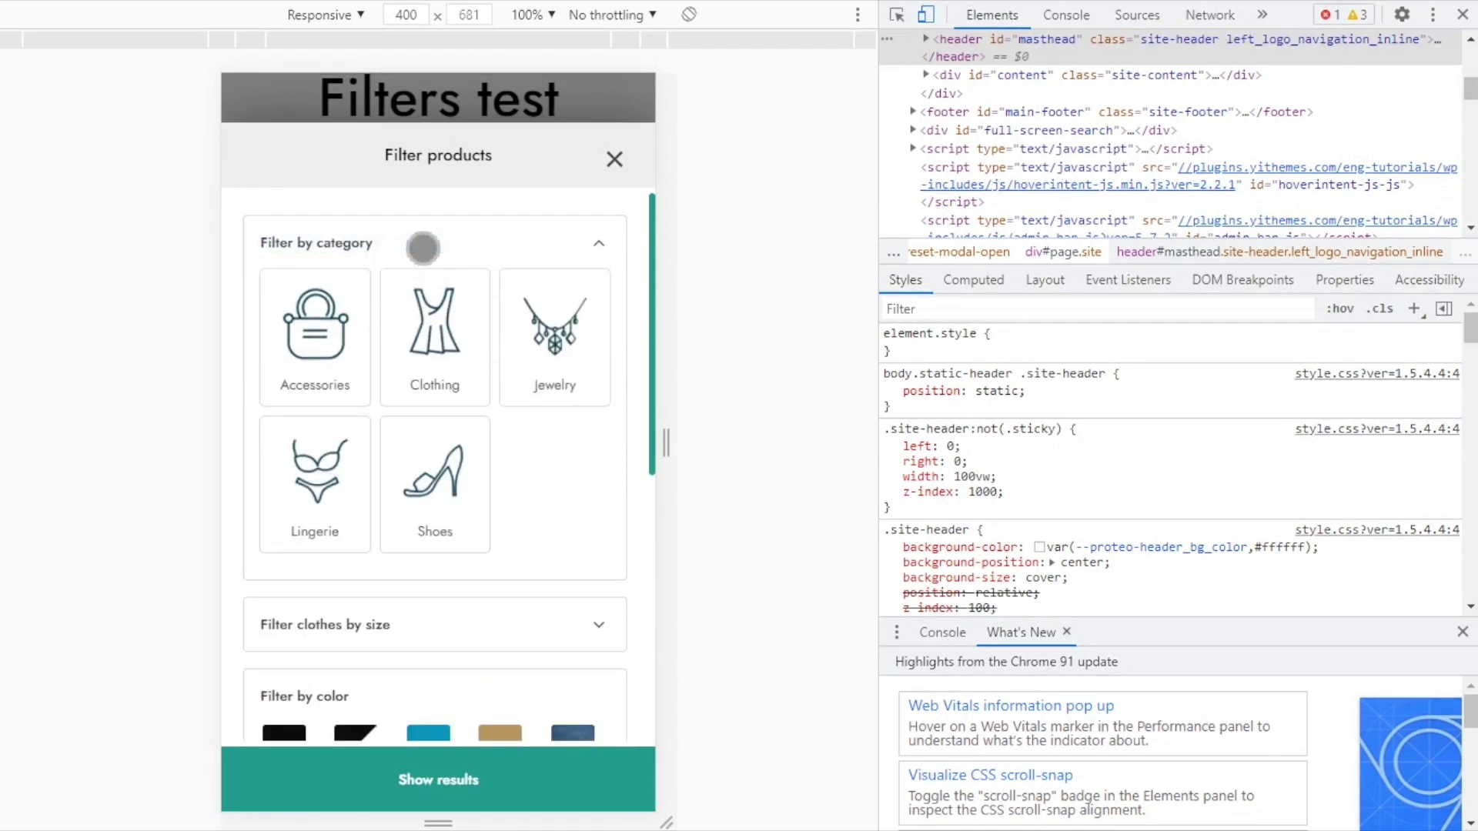
click(351, 297)
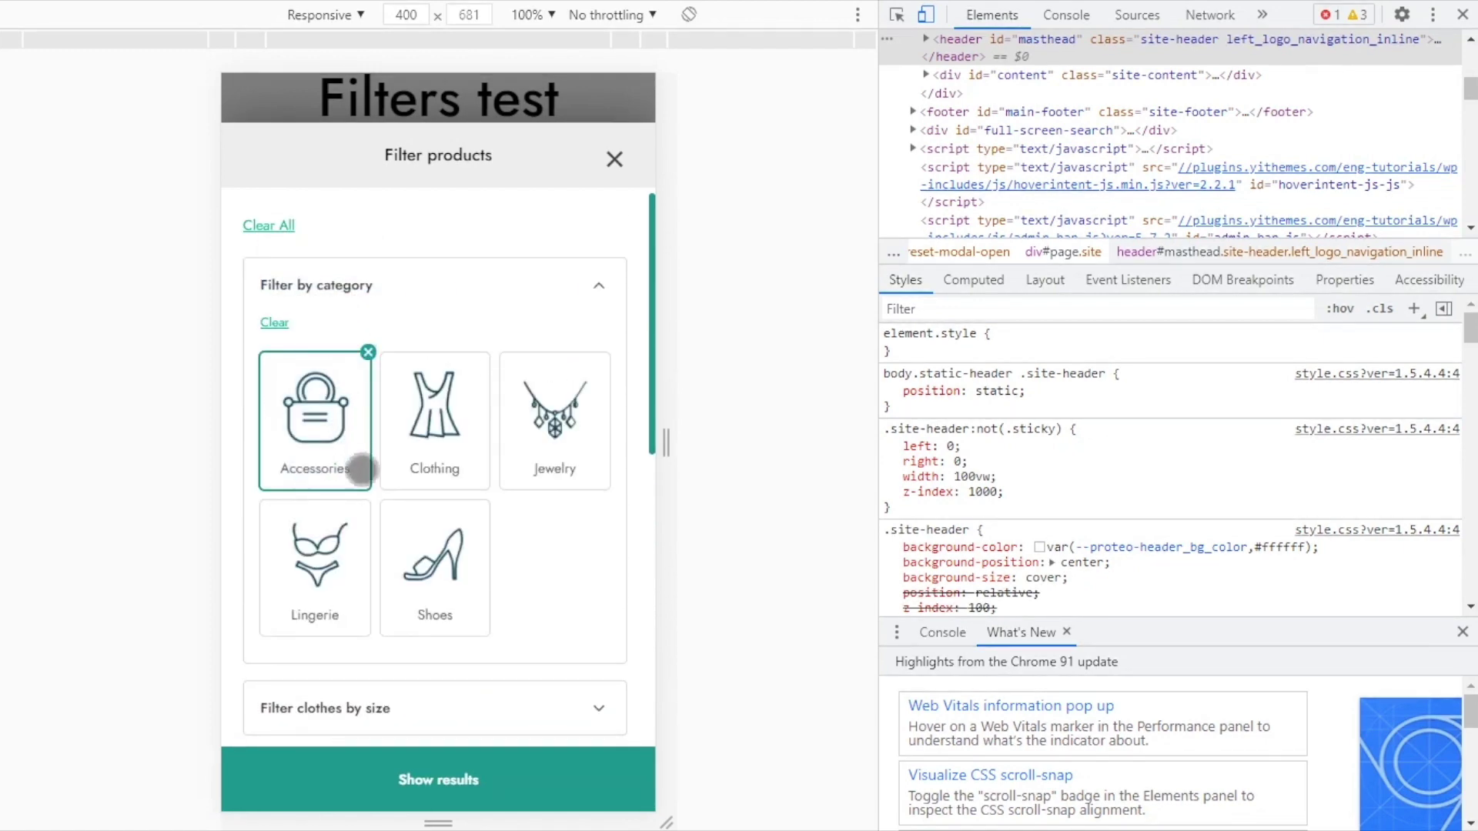
click(552, 786)
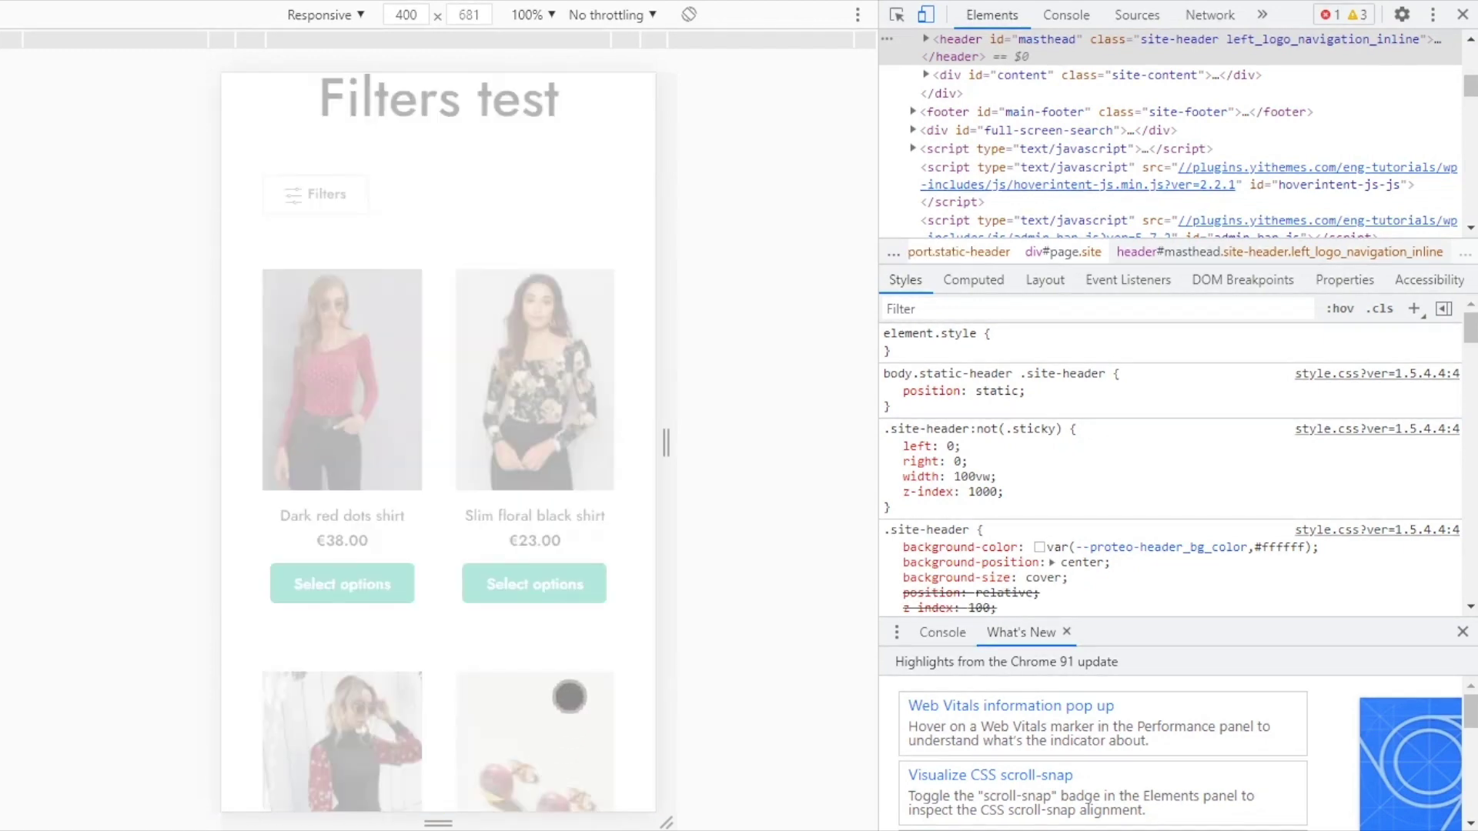
scroll(641, 231, down, 4)
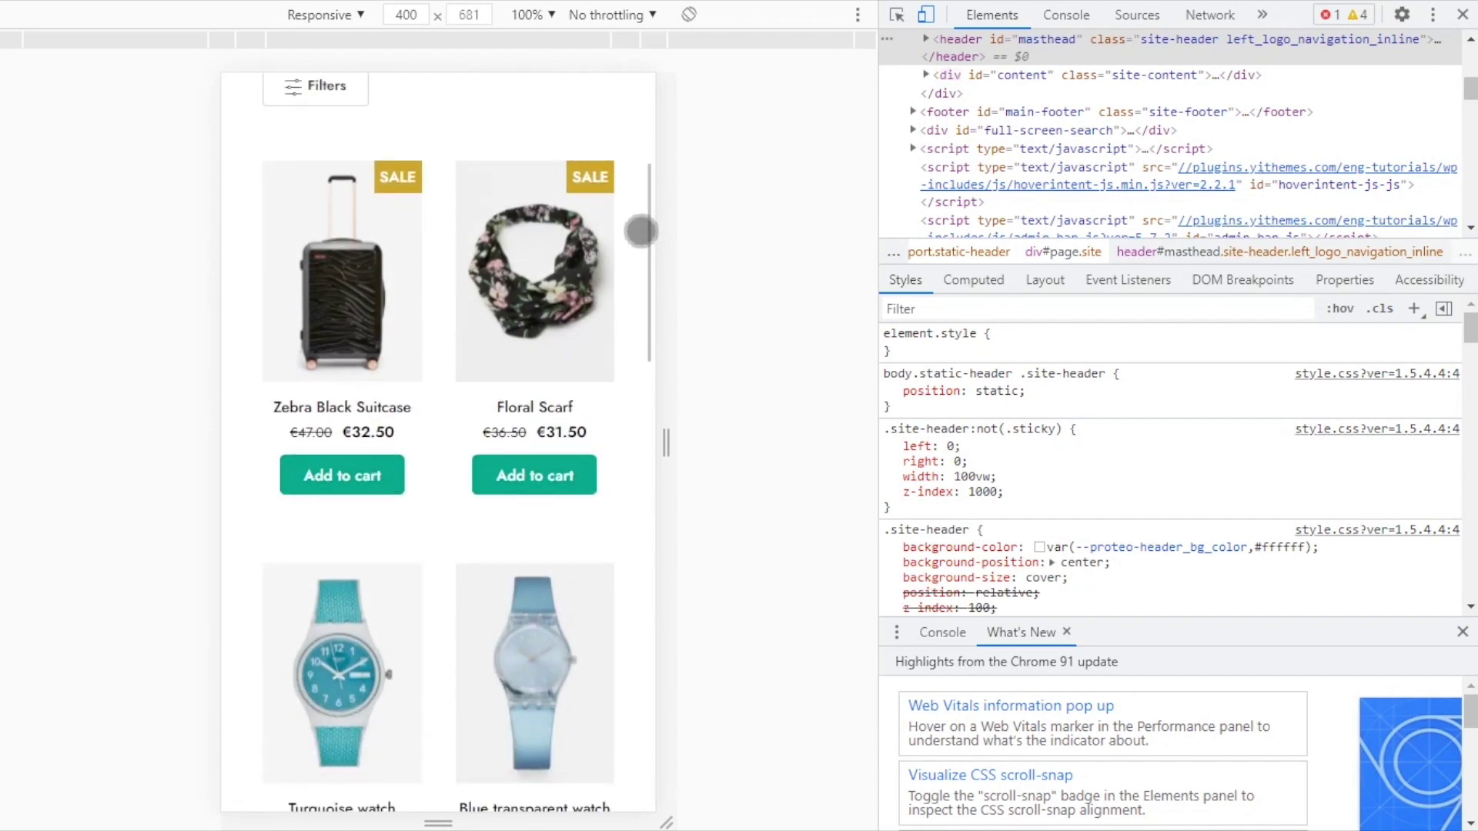
scroll(640, 231, up, 6)
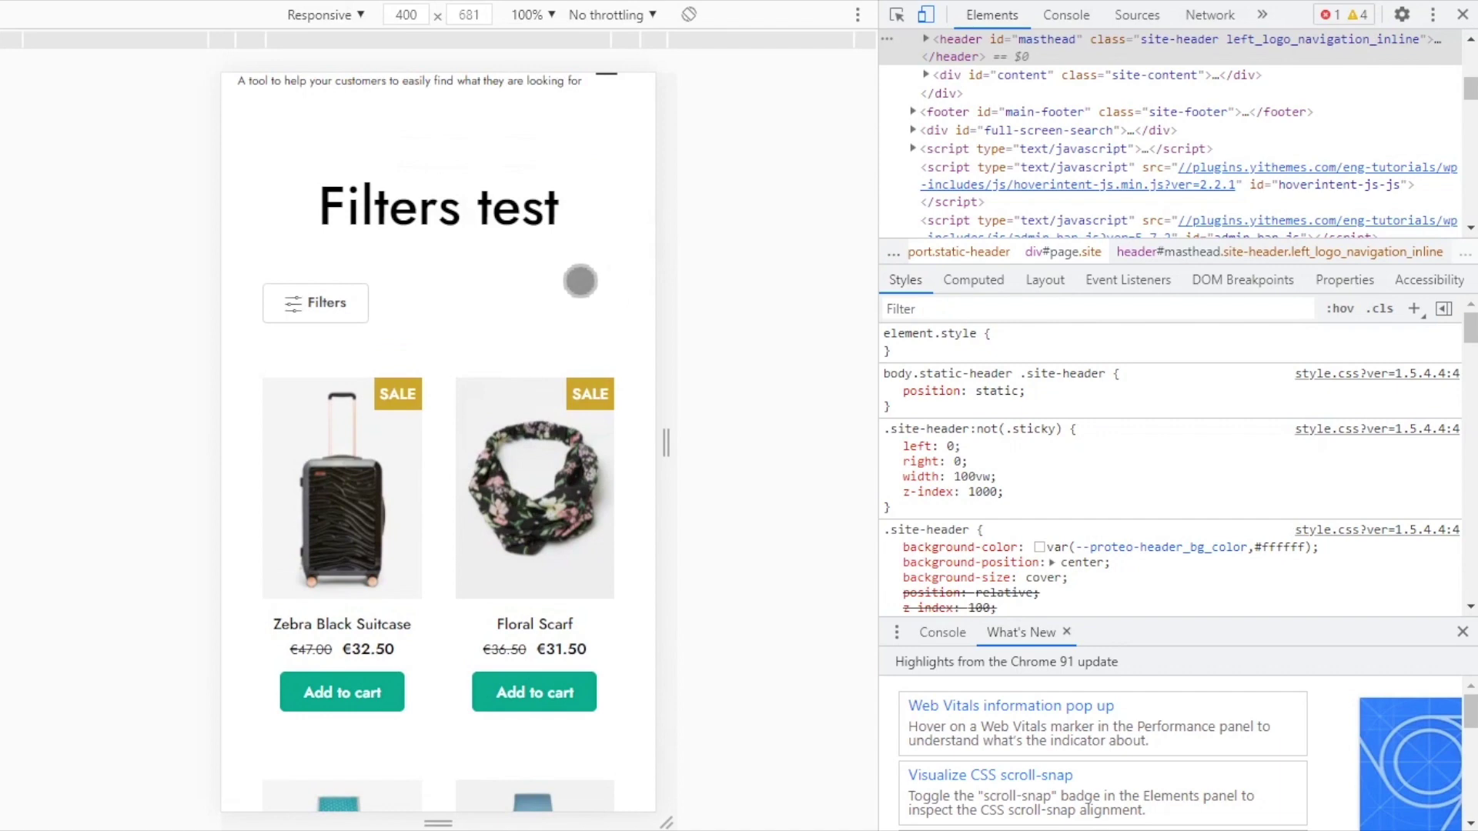
Leave mobile preview, clear the Accessories filter with Clear All, and reopen Filters test for editing
click(1463, 15)
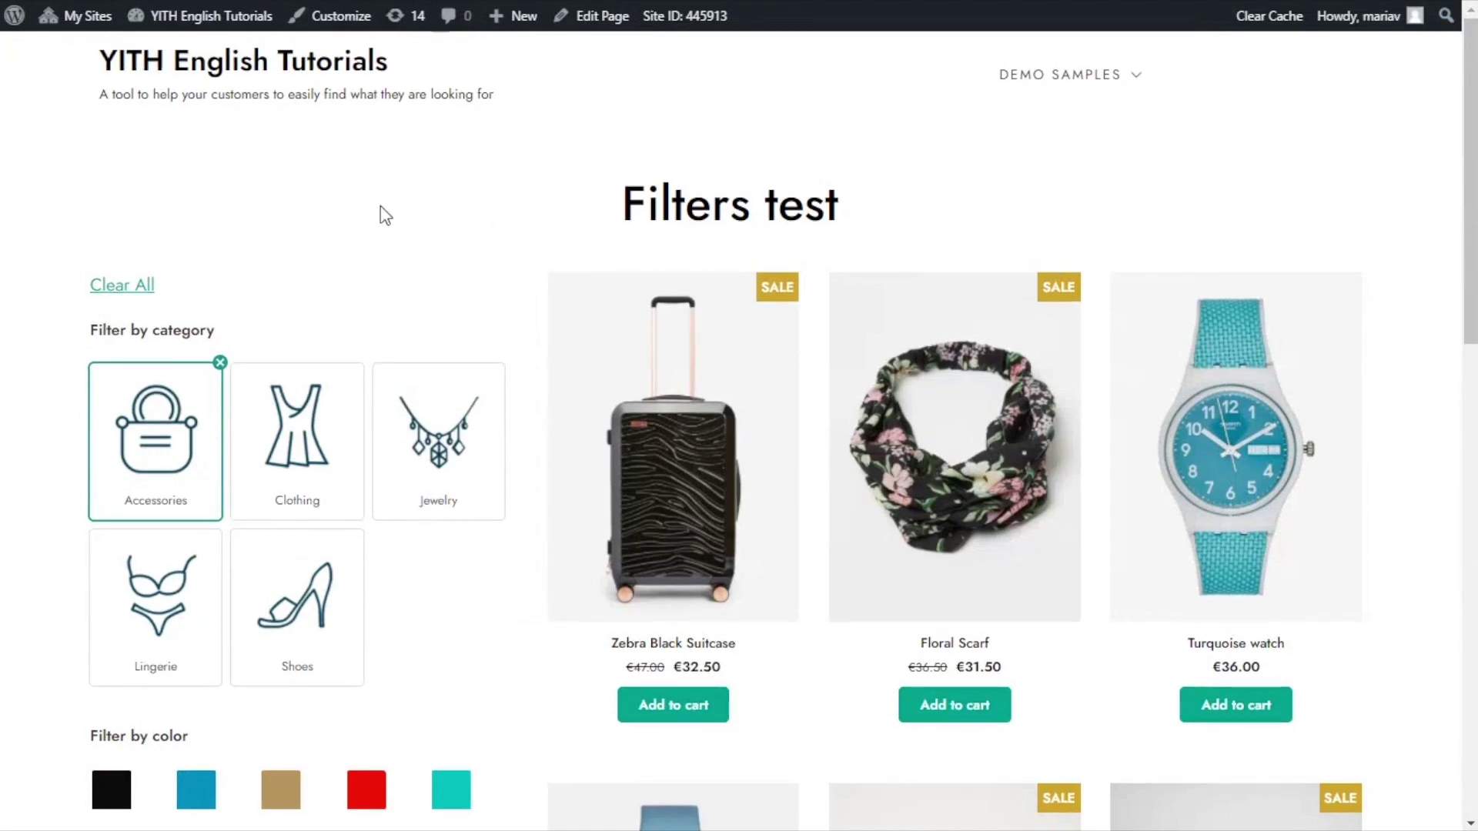
click(125, 284)
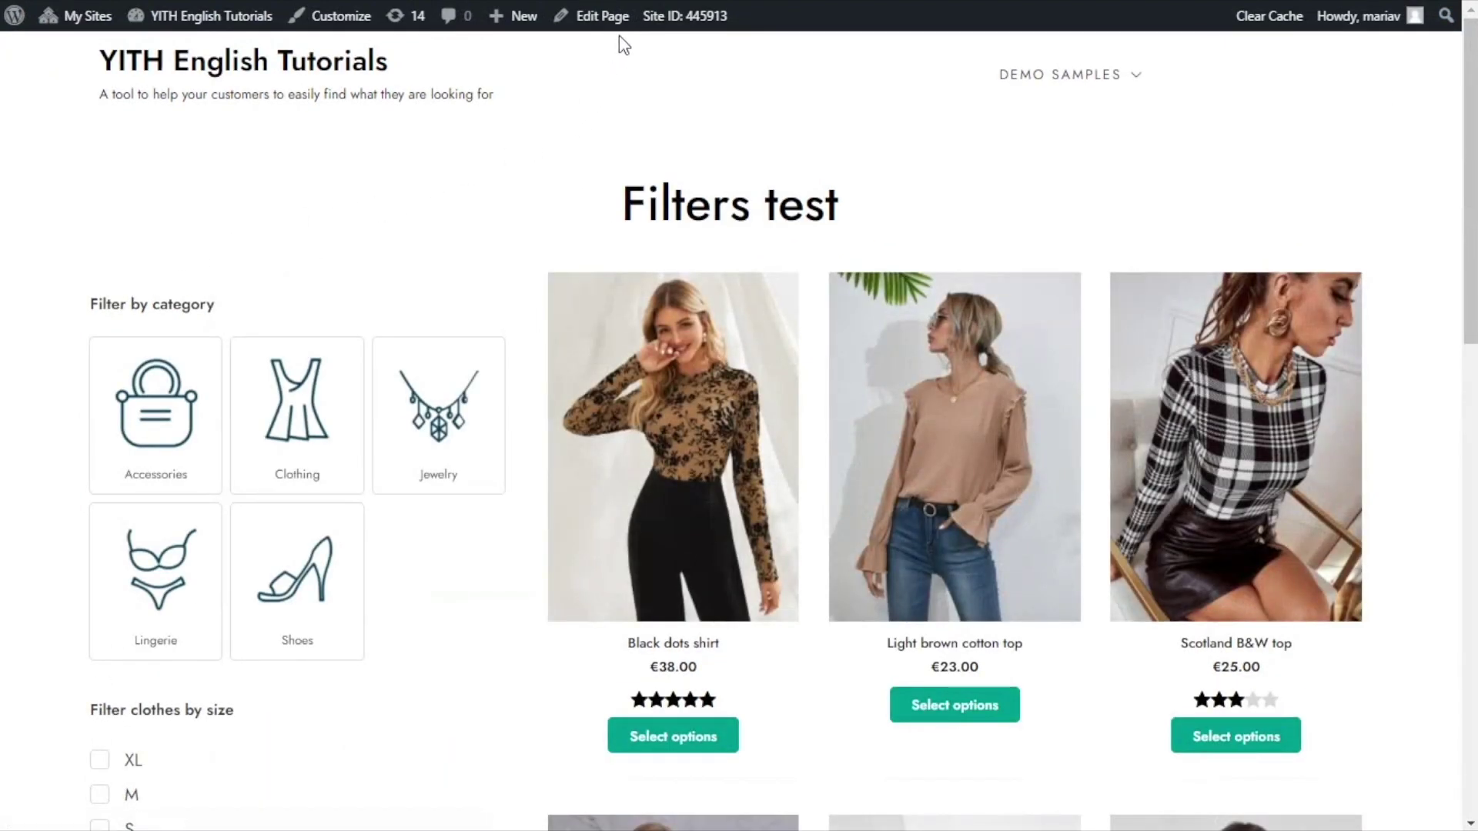
click(624, 29)
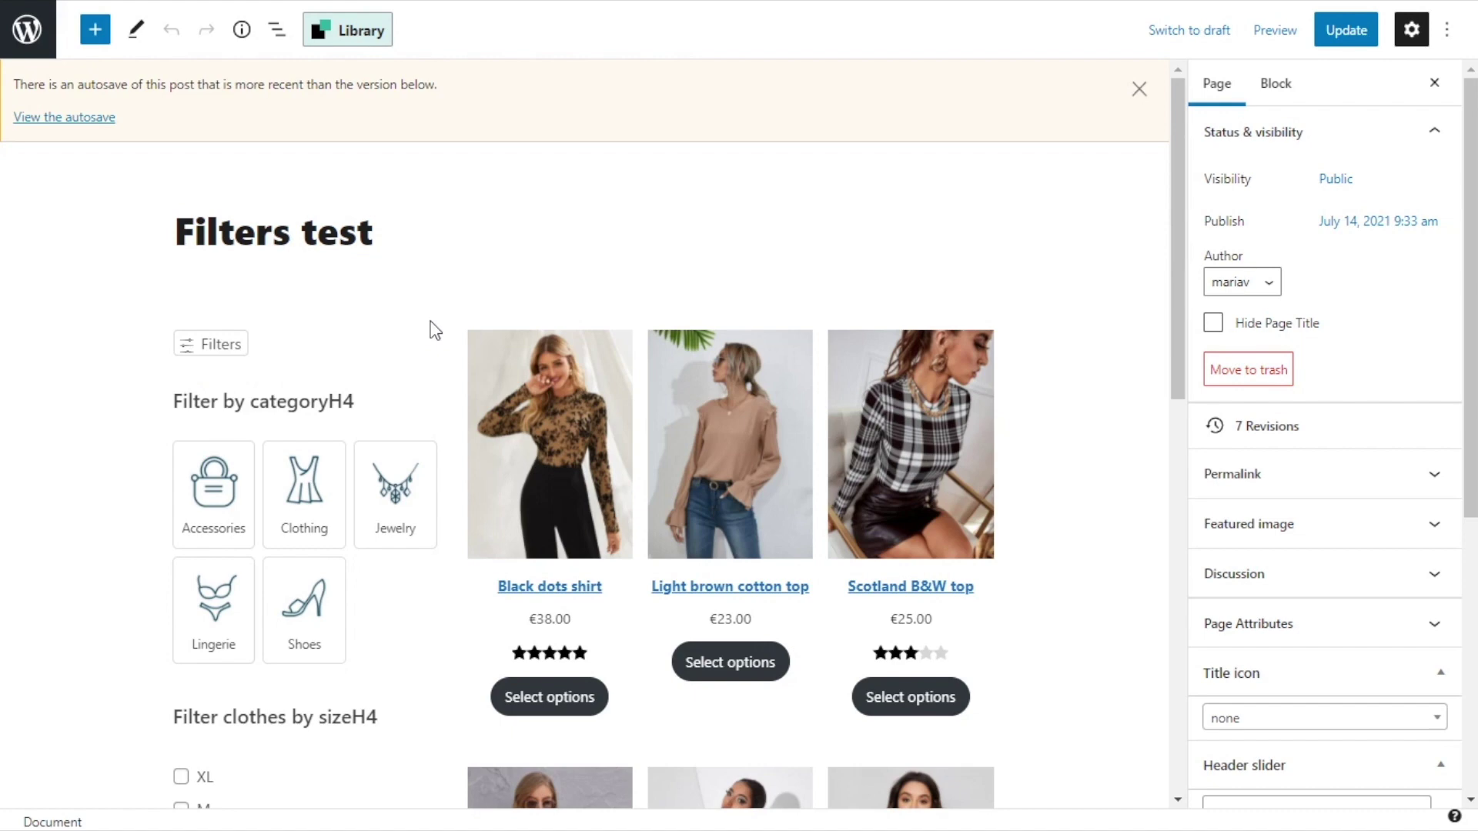
Insert a YITH Reset Filters Button block above the category filter in the filters column and update the page
scroll(433, 330, down, 4)
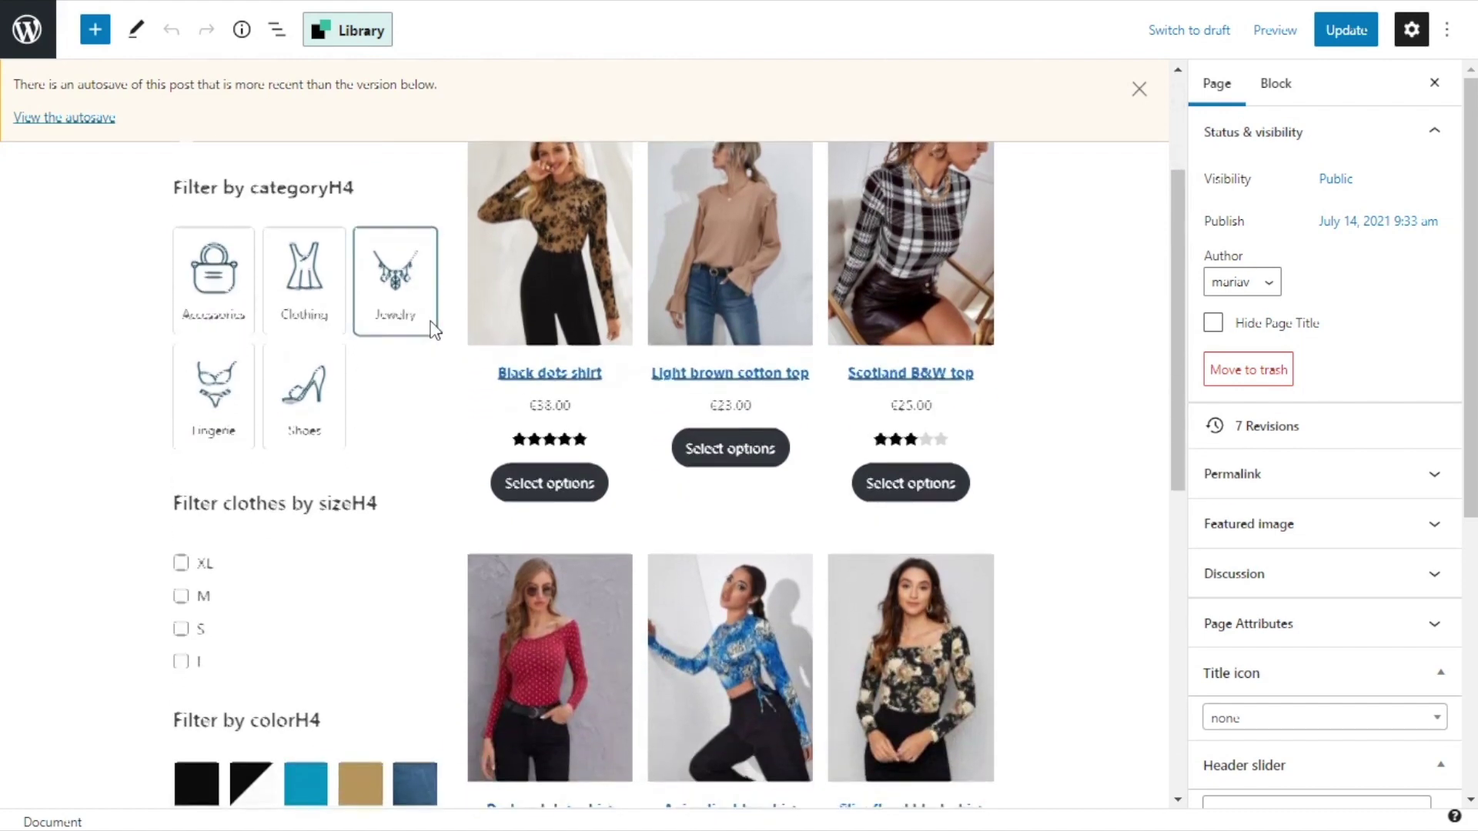
click(362, 488)
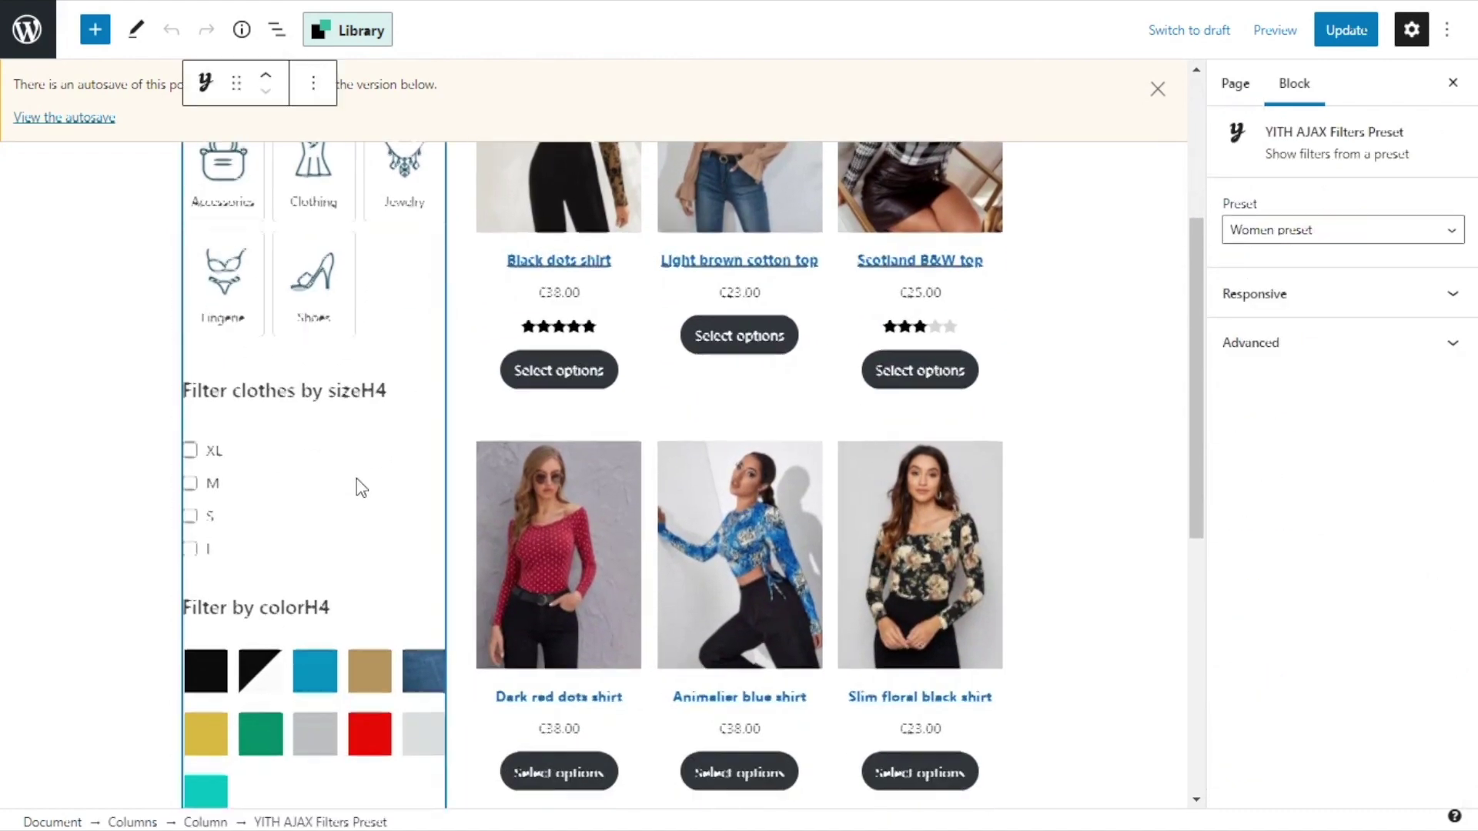
scroll(358, 485, down, 6)
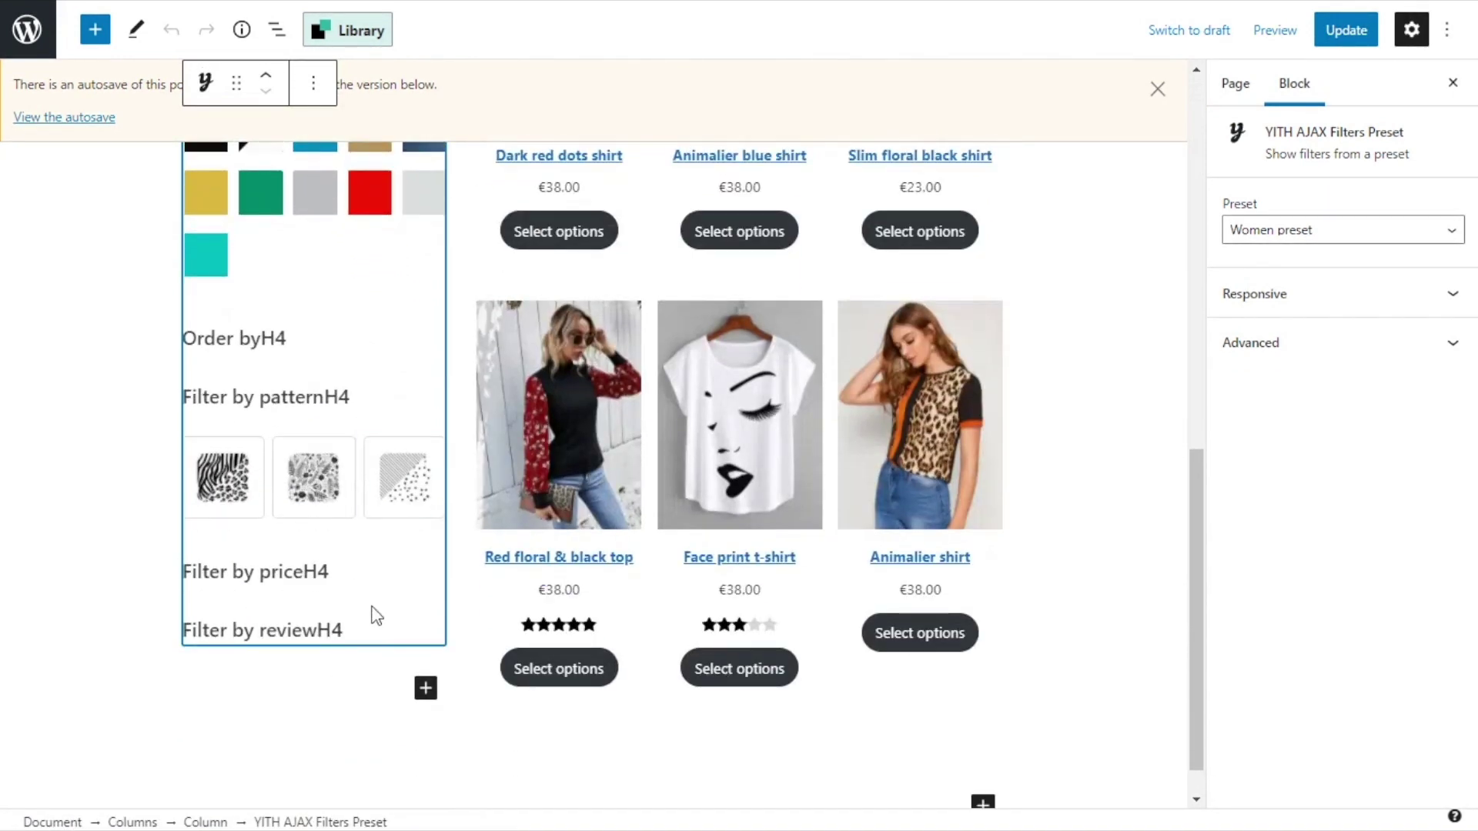
click(426, 689)
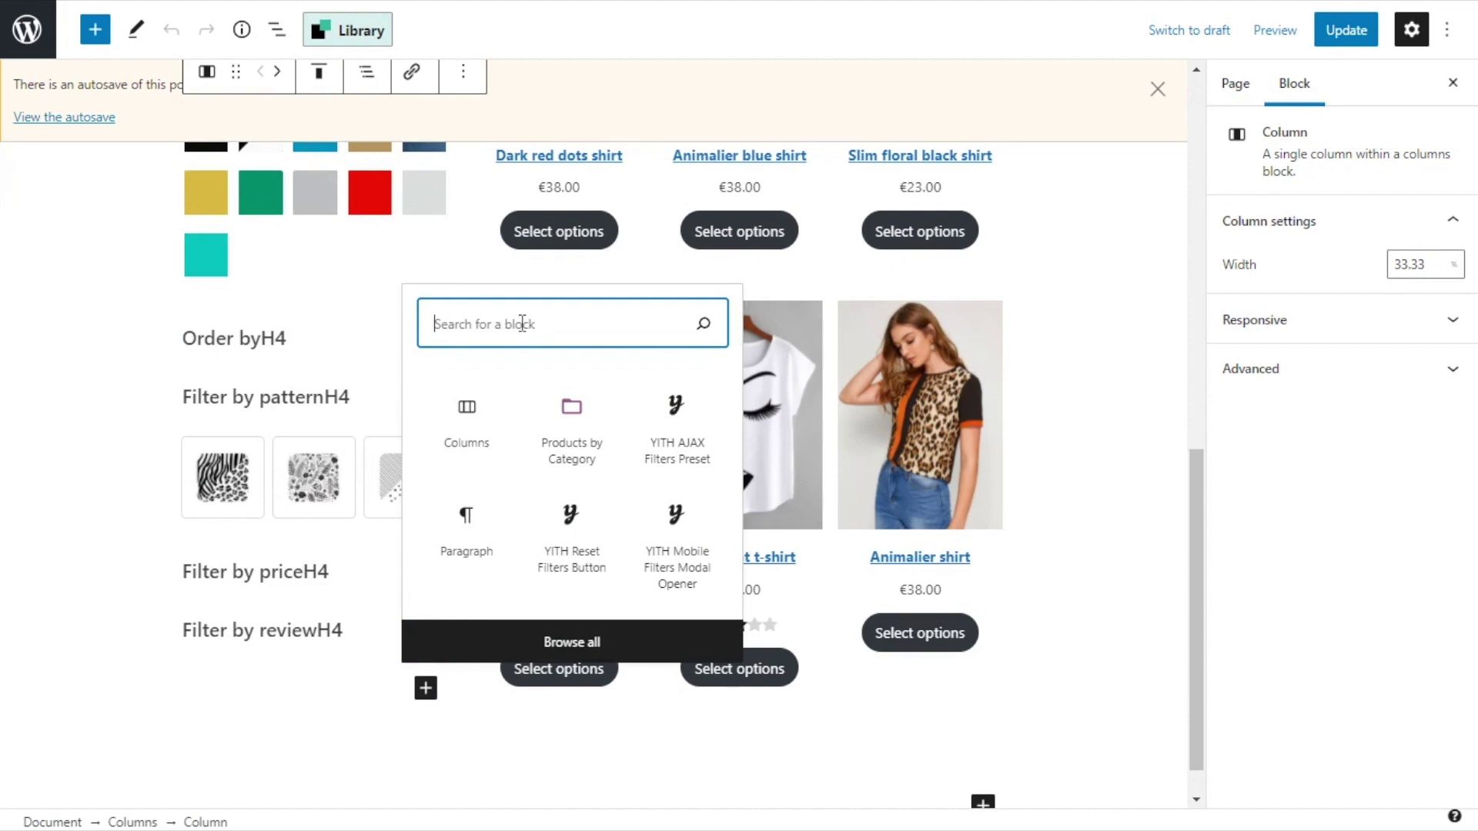
text(yith)
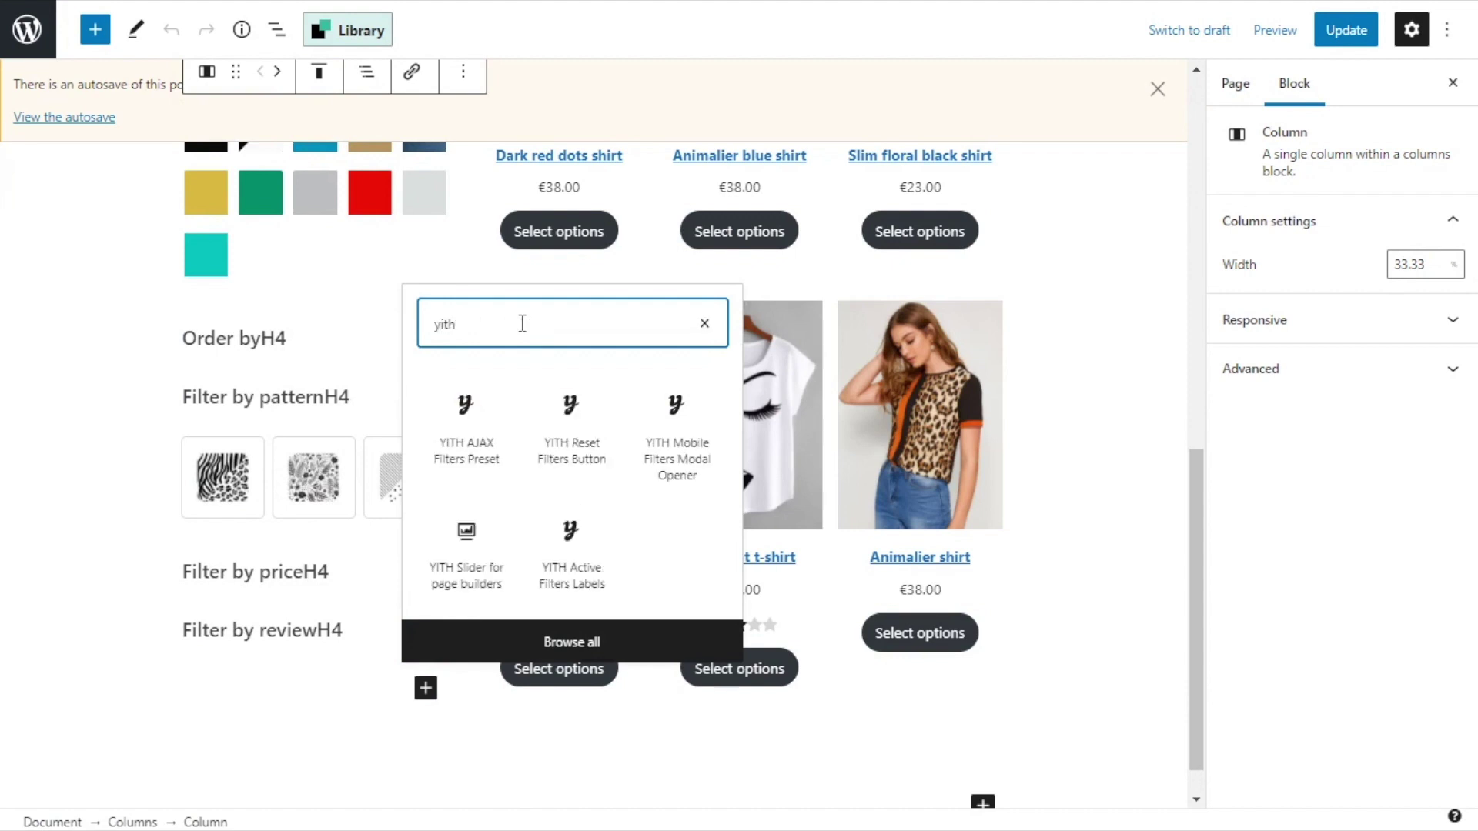
click(600, 419)
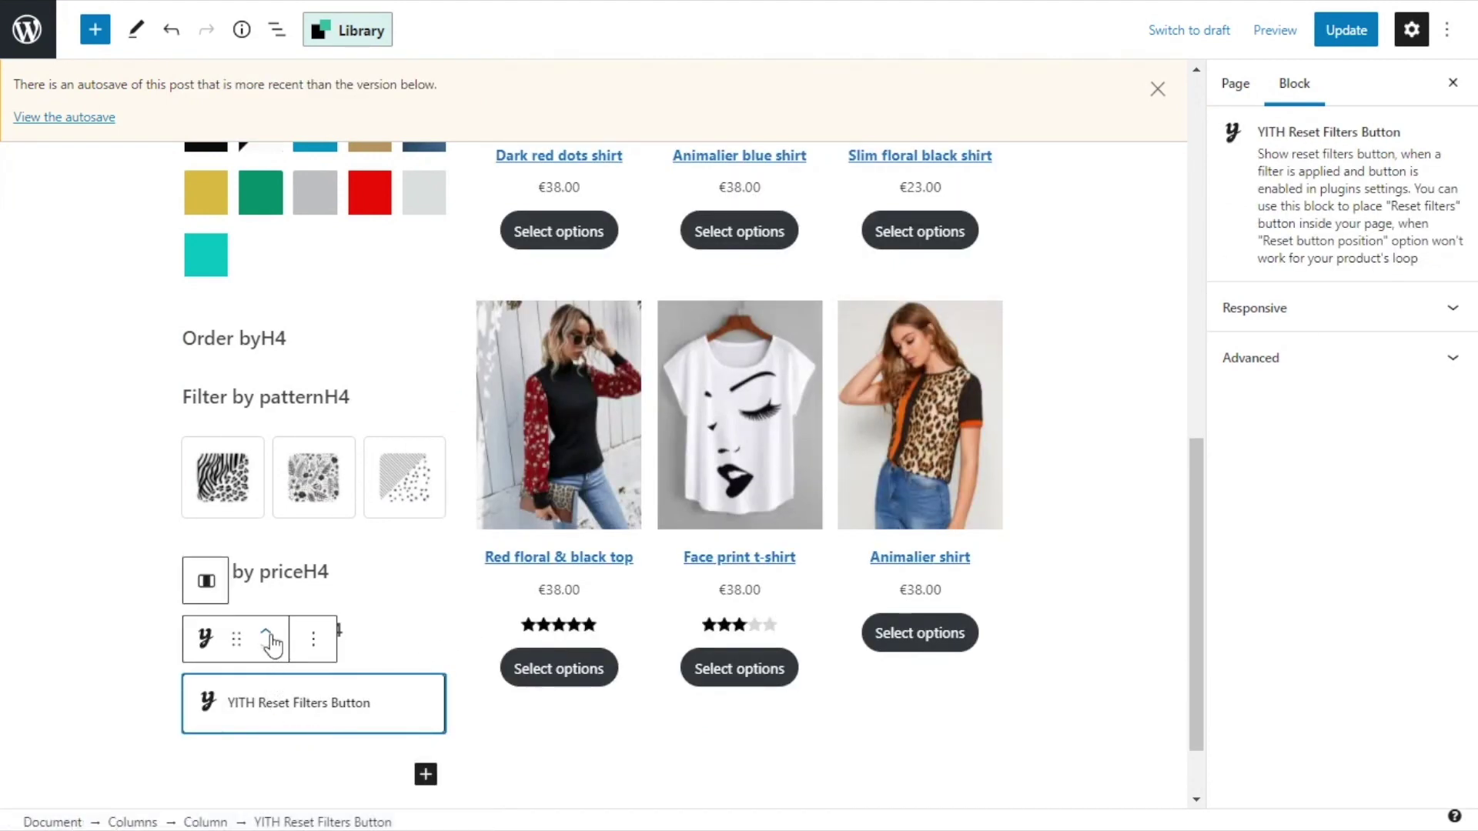
click(265, 638)
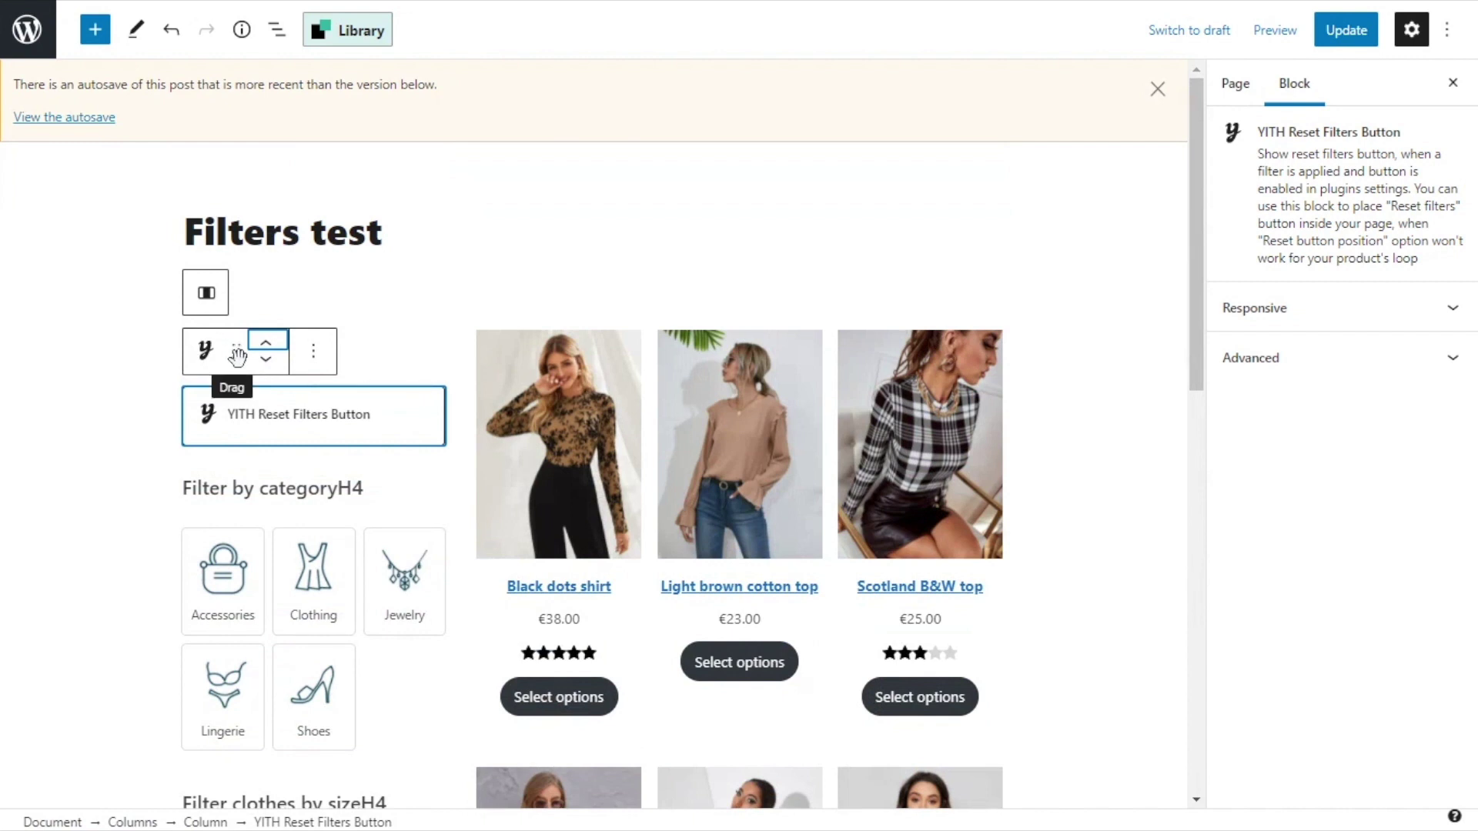
drag(237, 356, 239, 385)
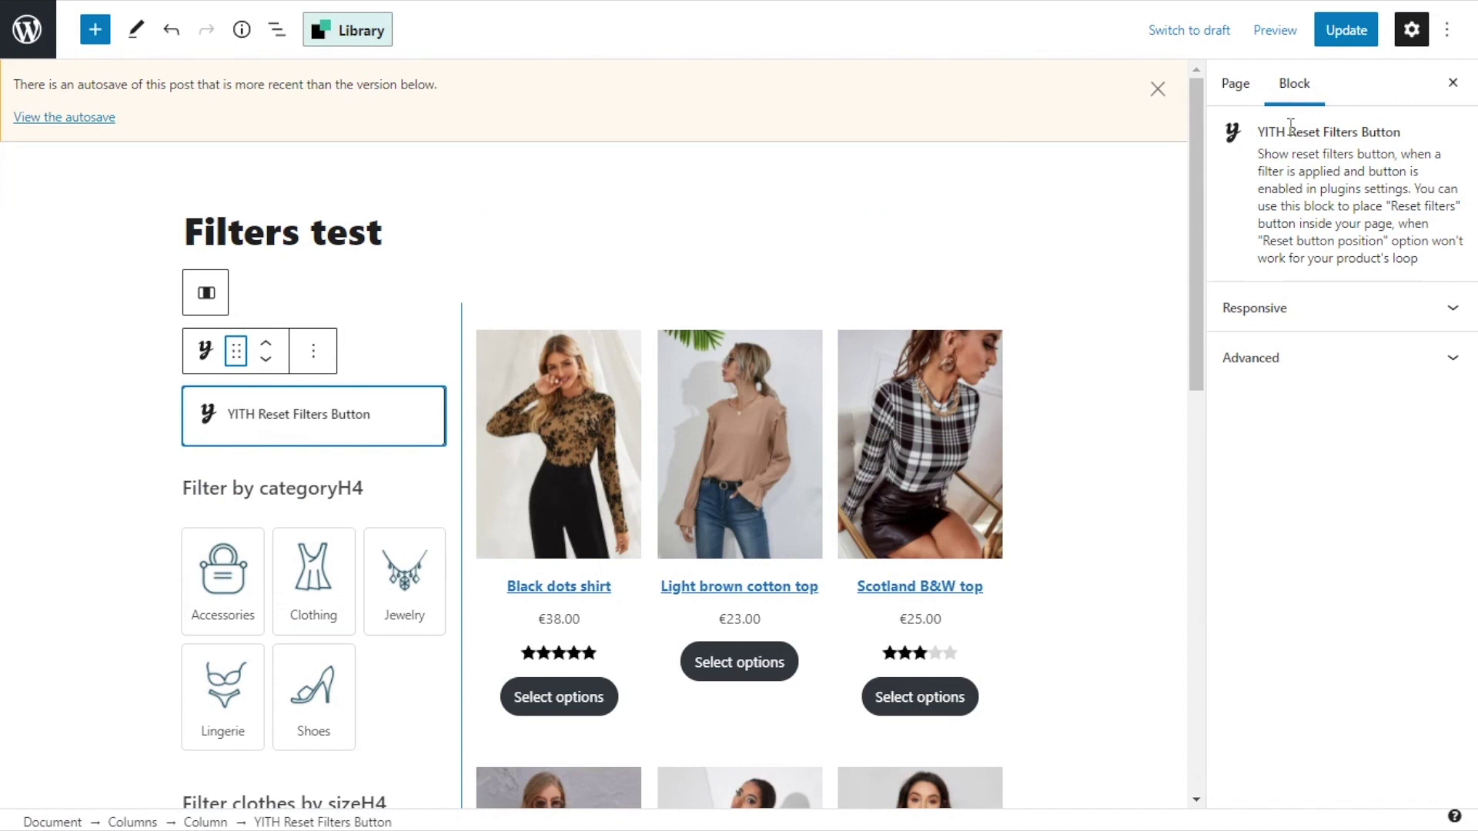
click(1358, 30)
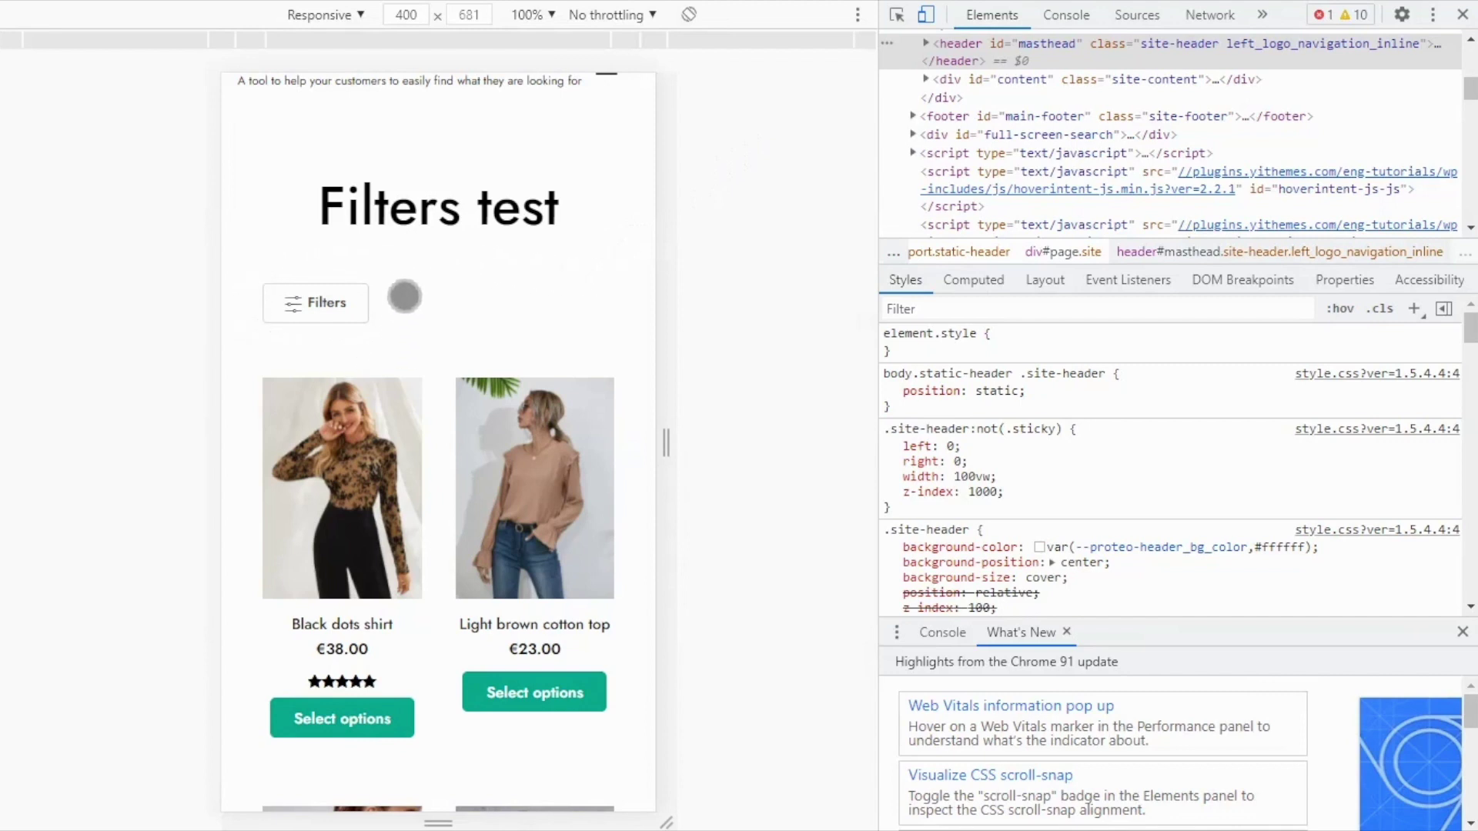
In the mobile Filters modal, select red colour, size L and the Clothing category, then show results
click(316, 302)
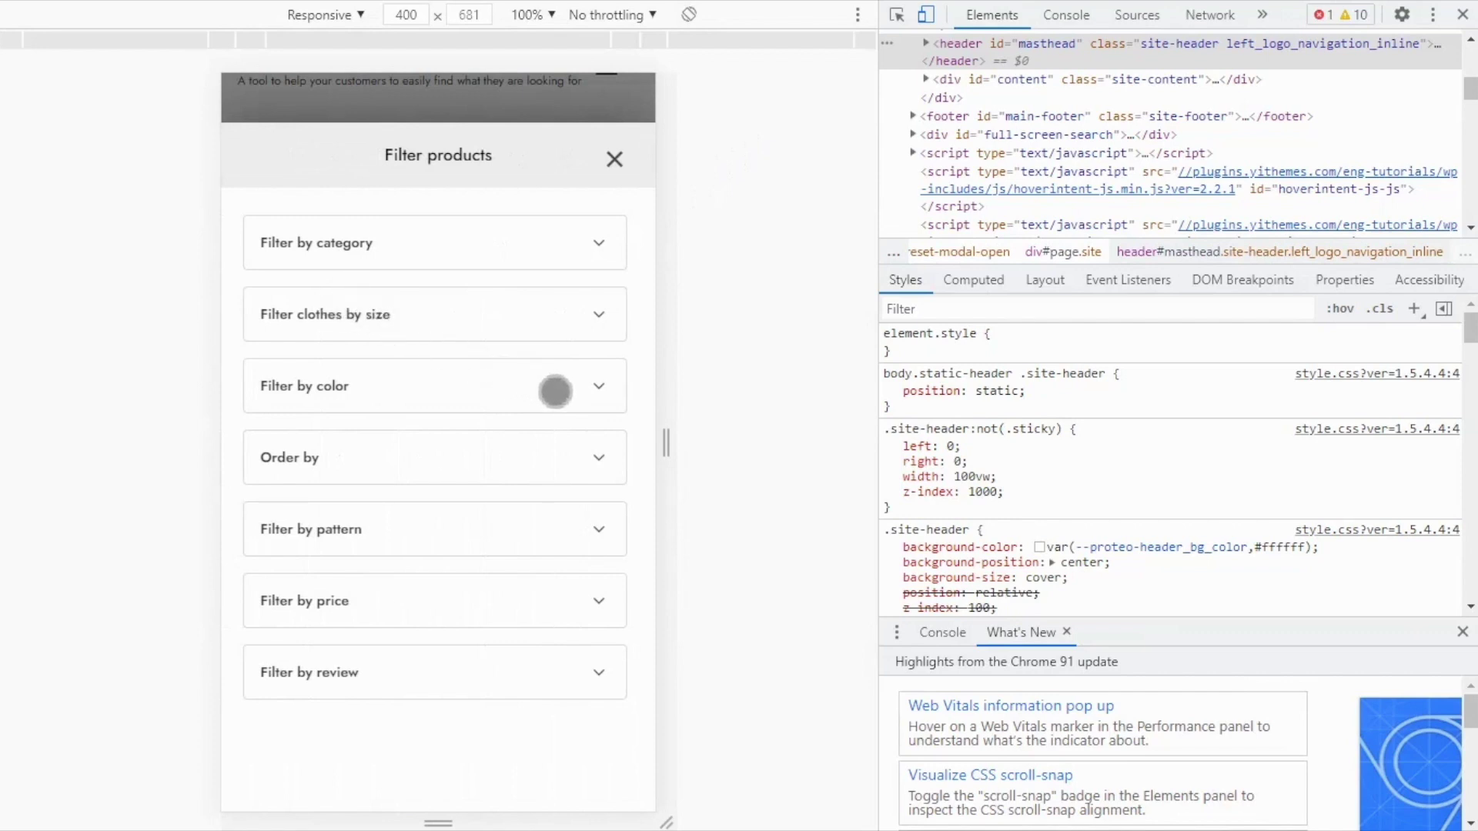
click(555, 392)
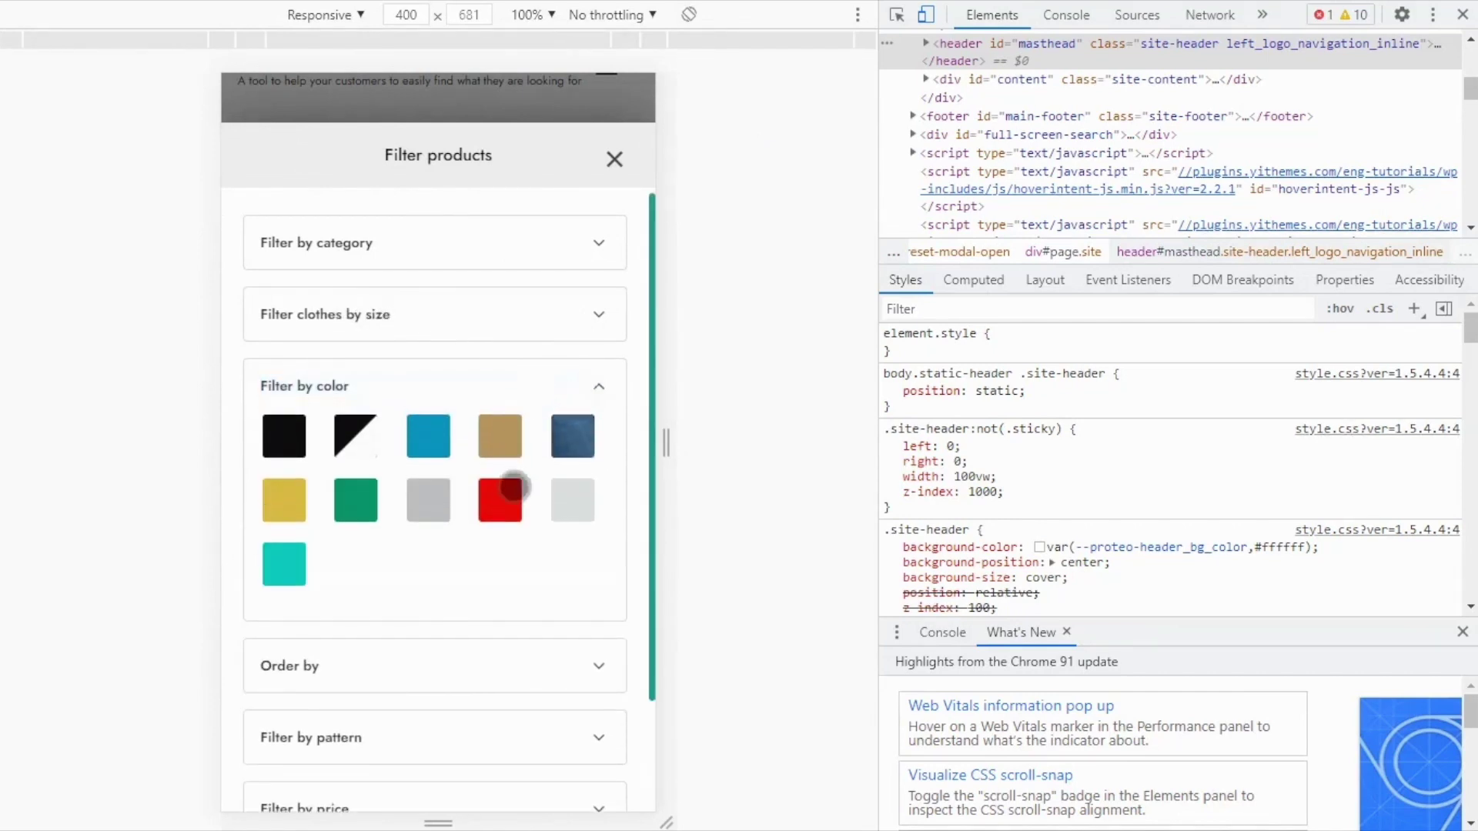
click(509, 500)
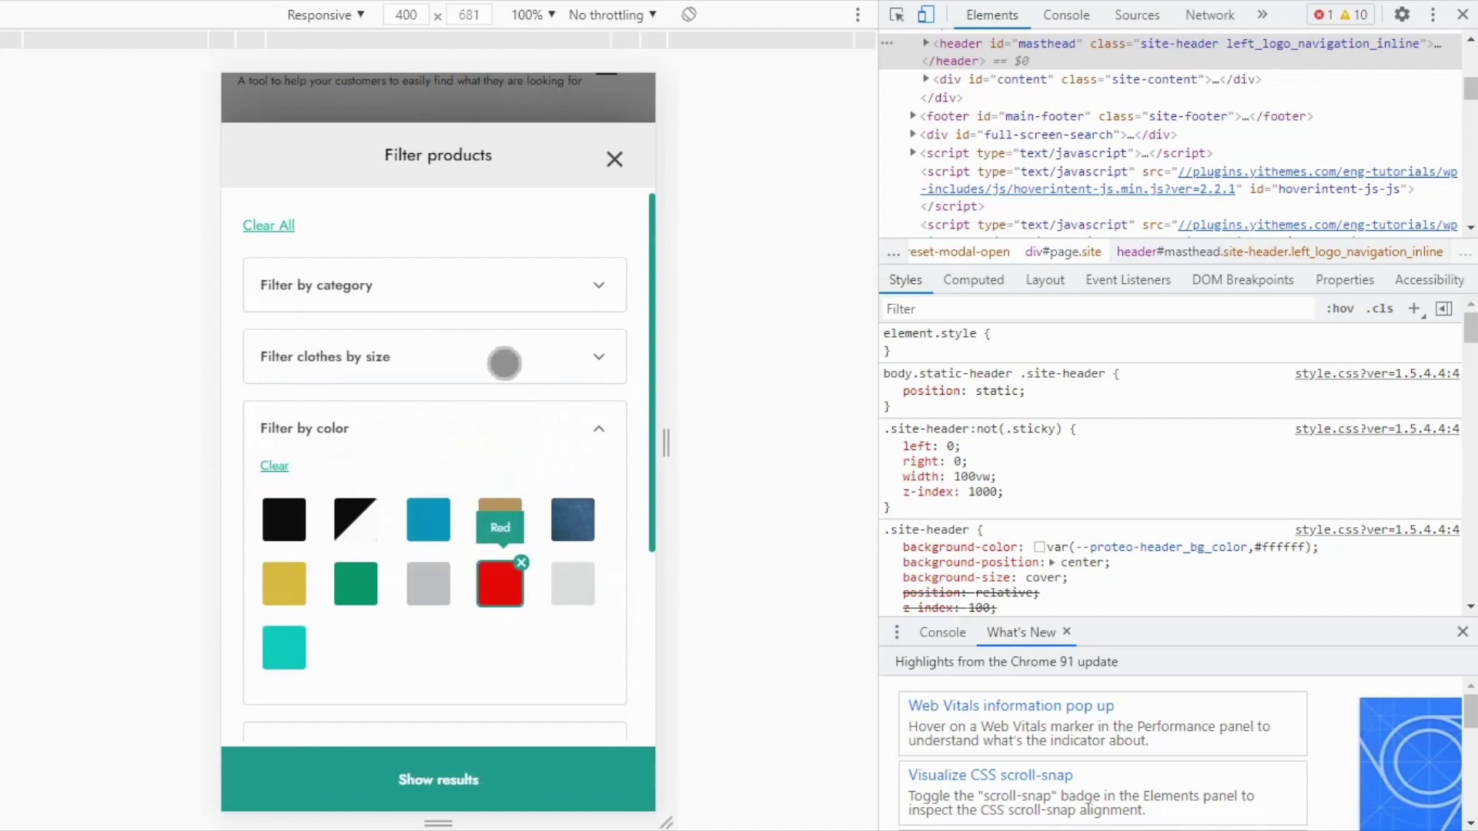
click(504, 362)
click(270, 485)
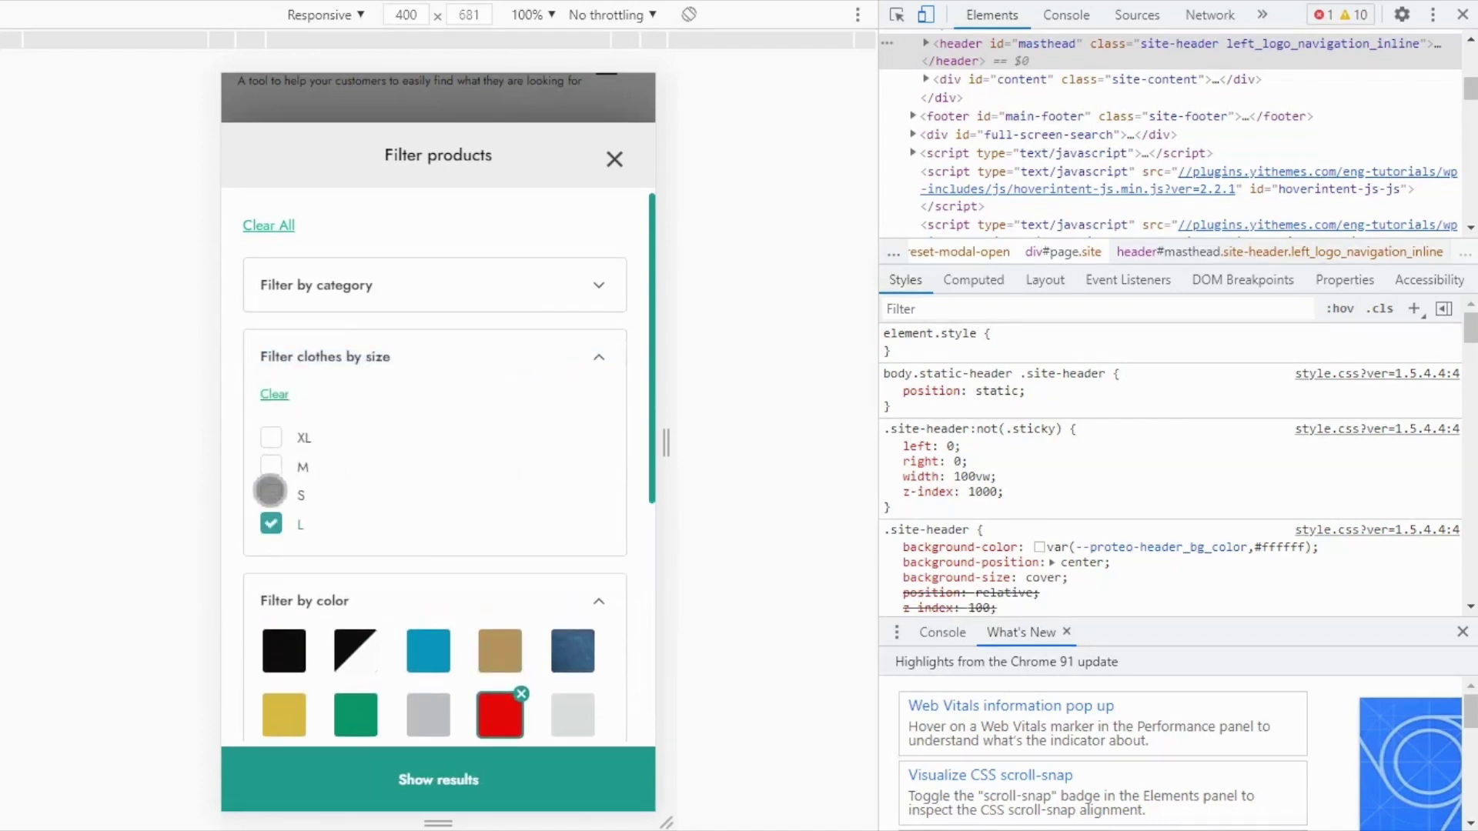
click(422, 296)
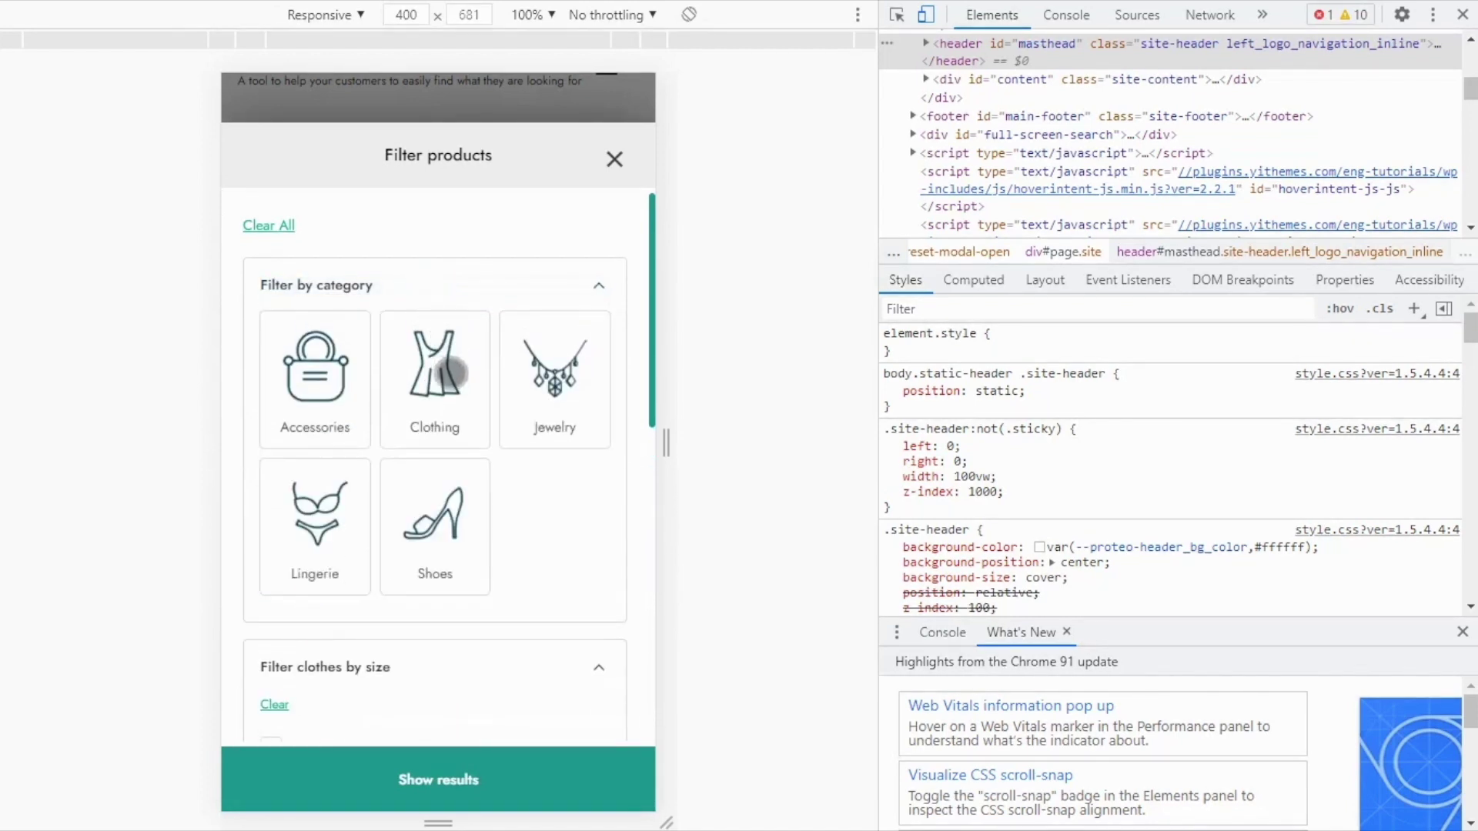
click(450, 373)
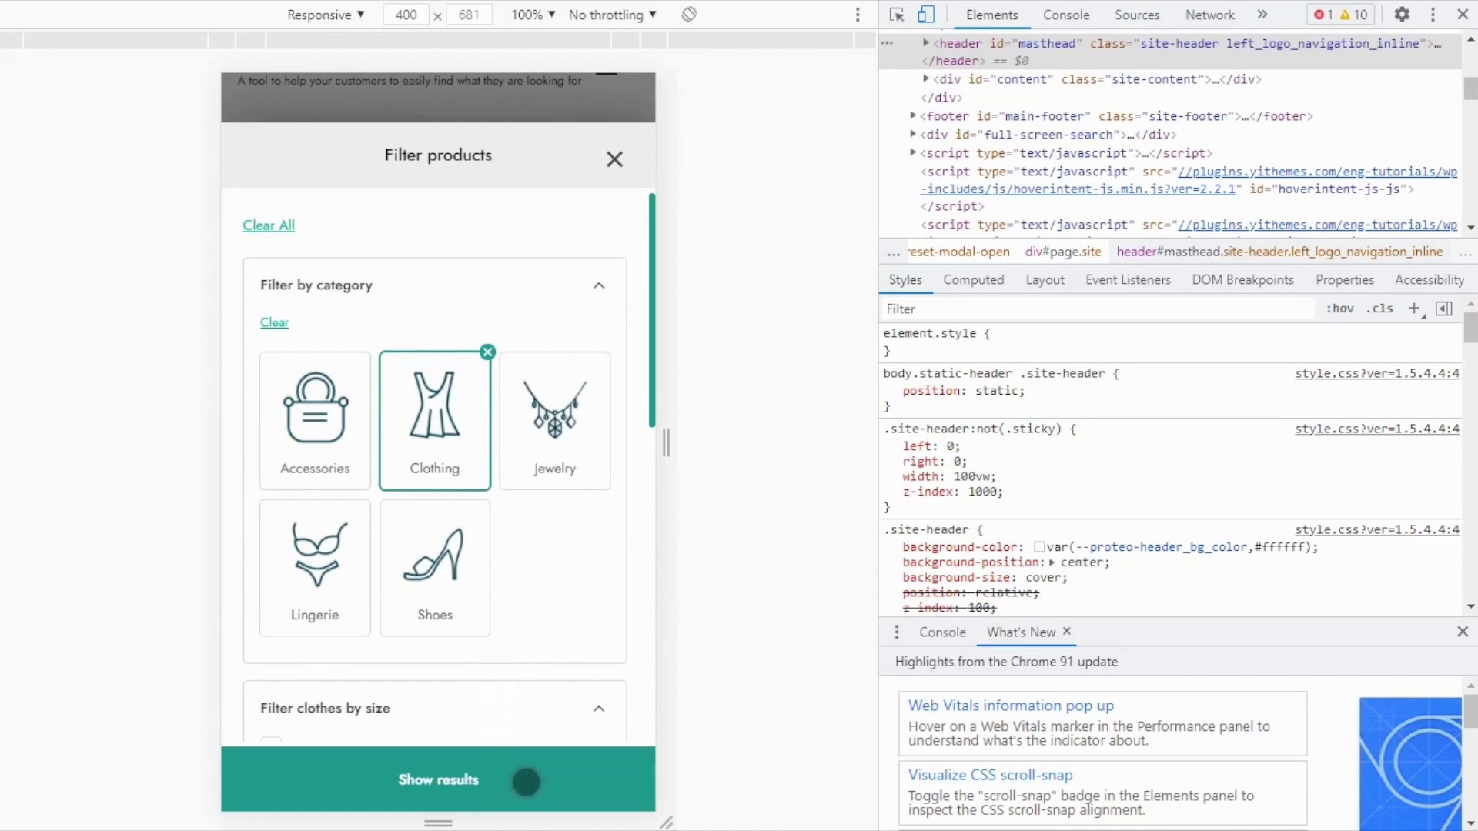
click(526, 782)
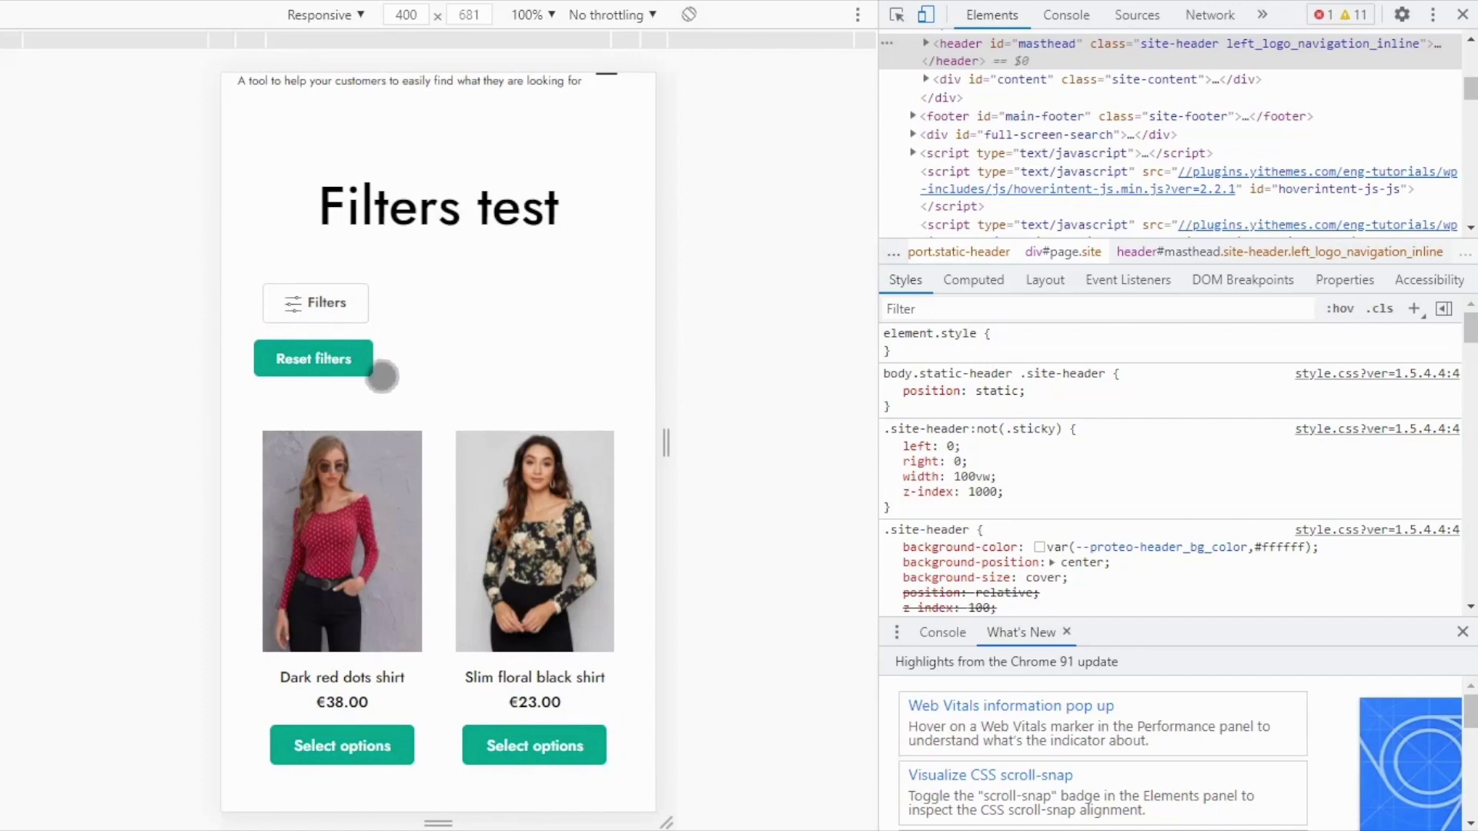
Use the Reset filters button to clear the red, L and Clothing filters
click(321, 368)
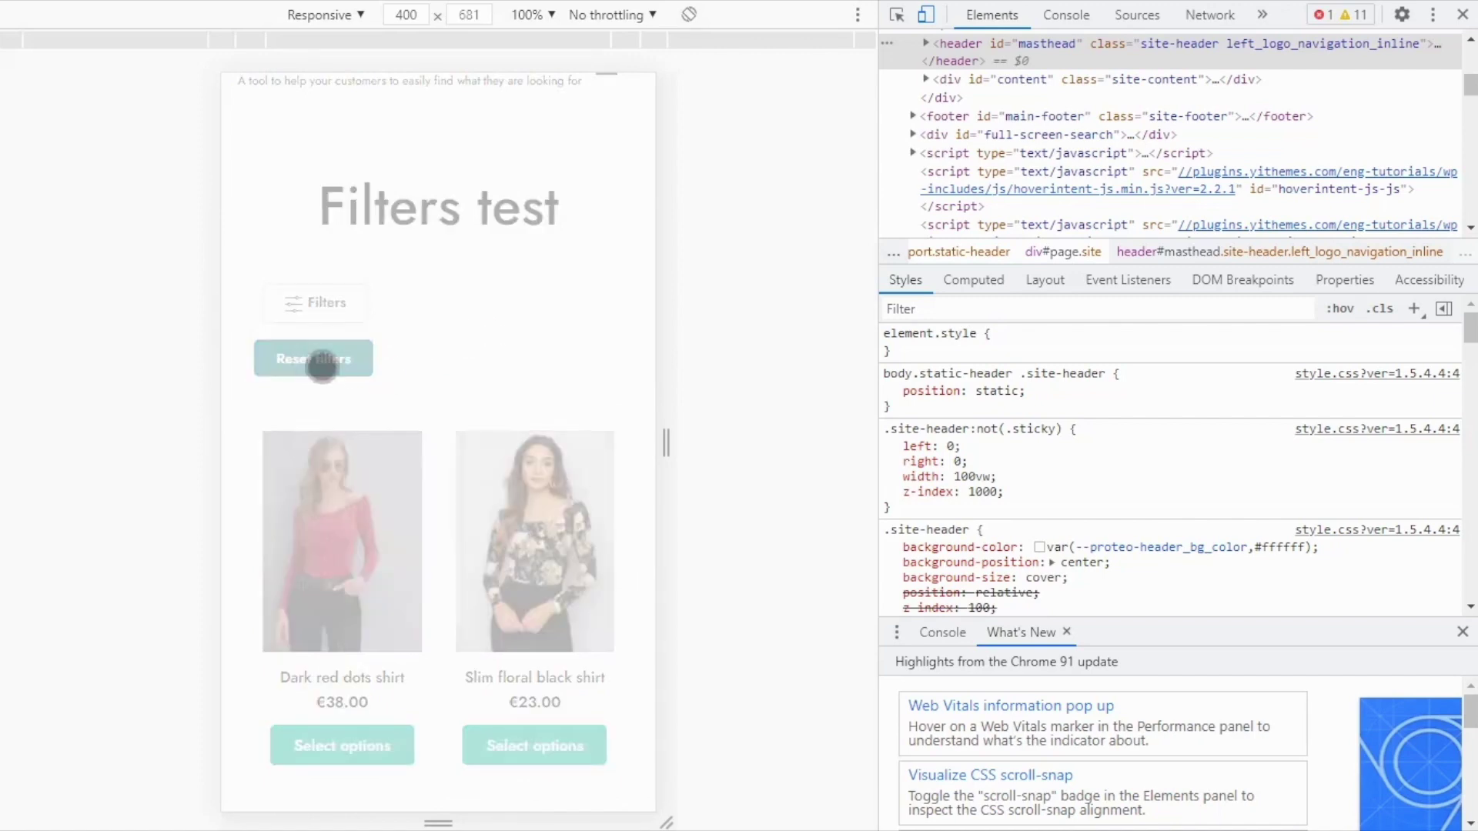